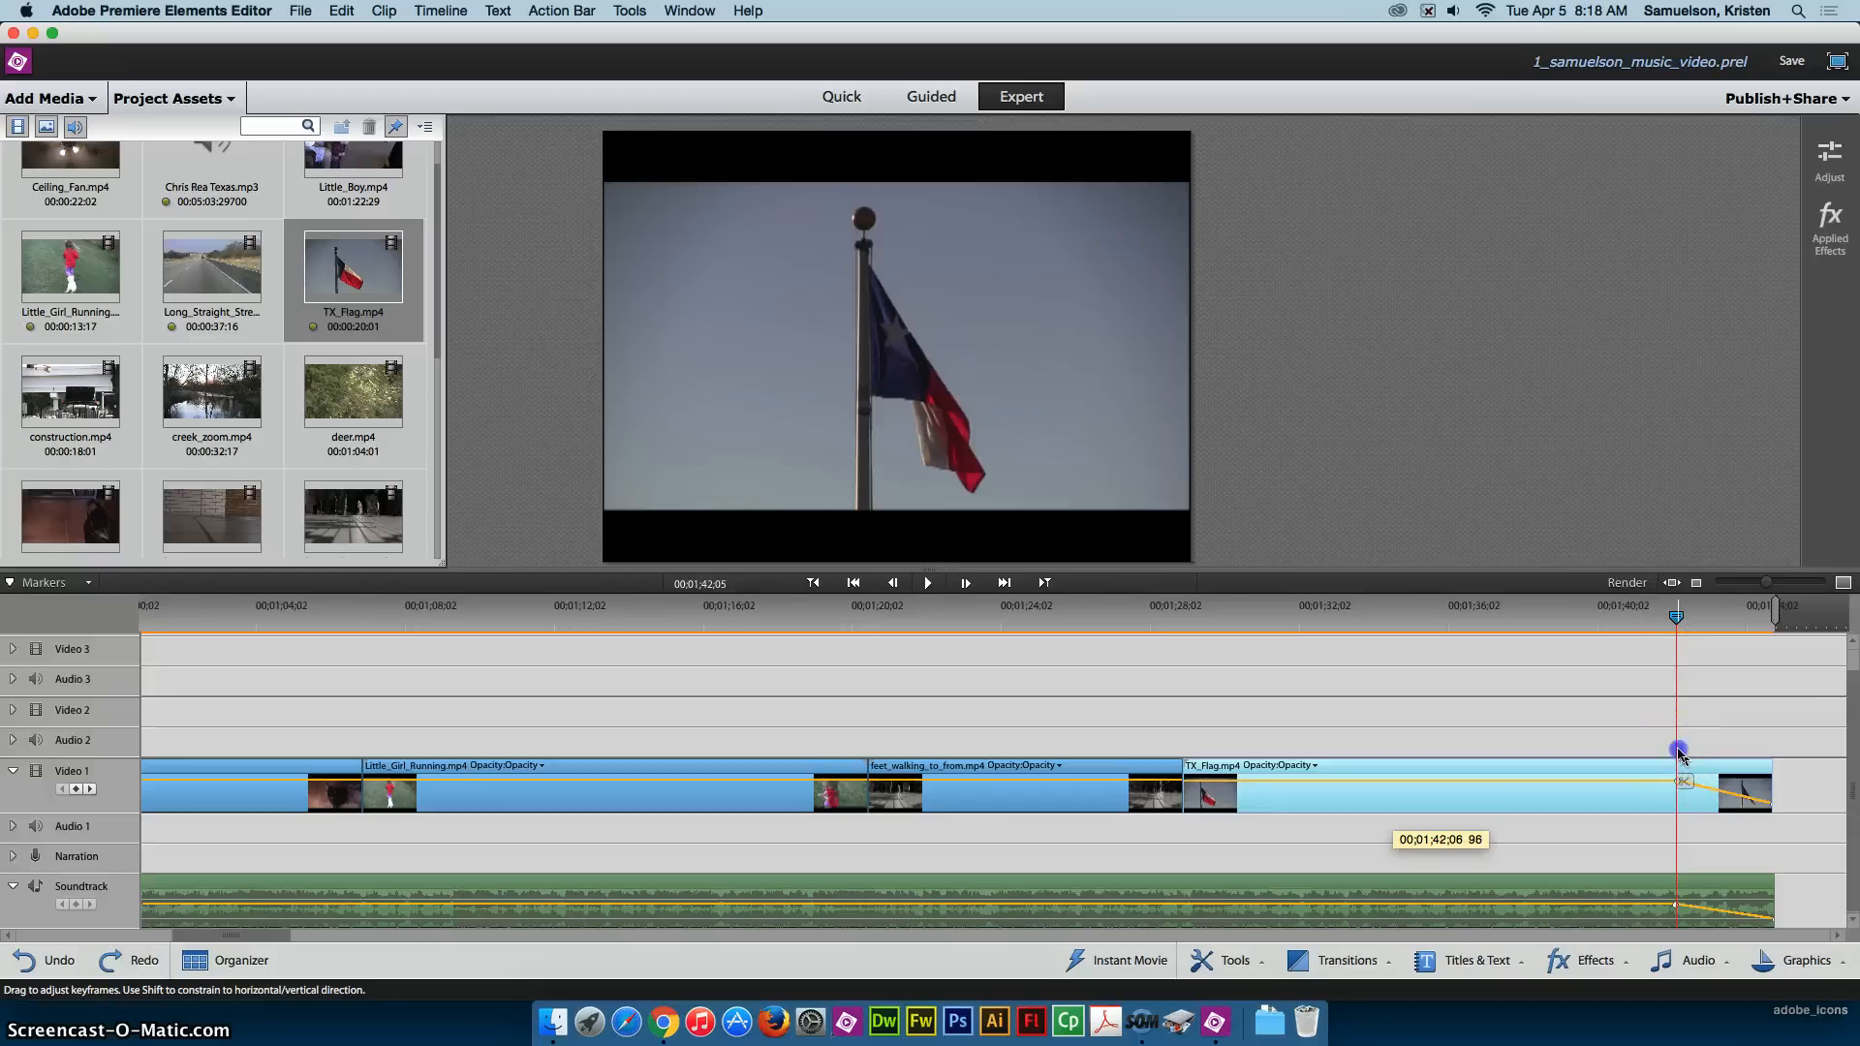
Play back the closing fade-out of the TX_Flag.mp4 clip from about 00;01;40;15 to the end of the timeline
left_click(1614, 616)
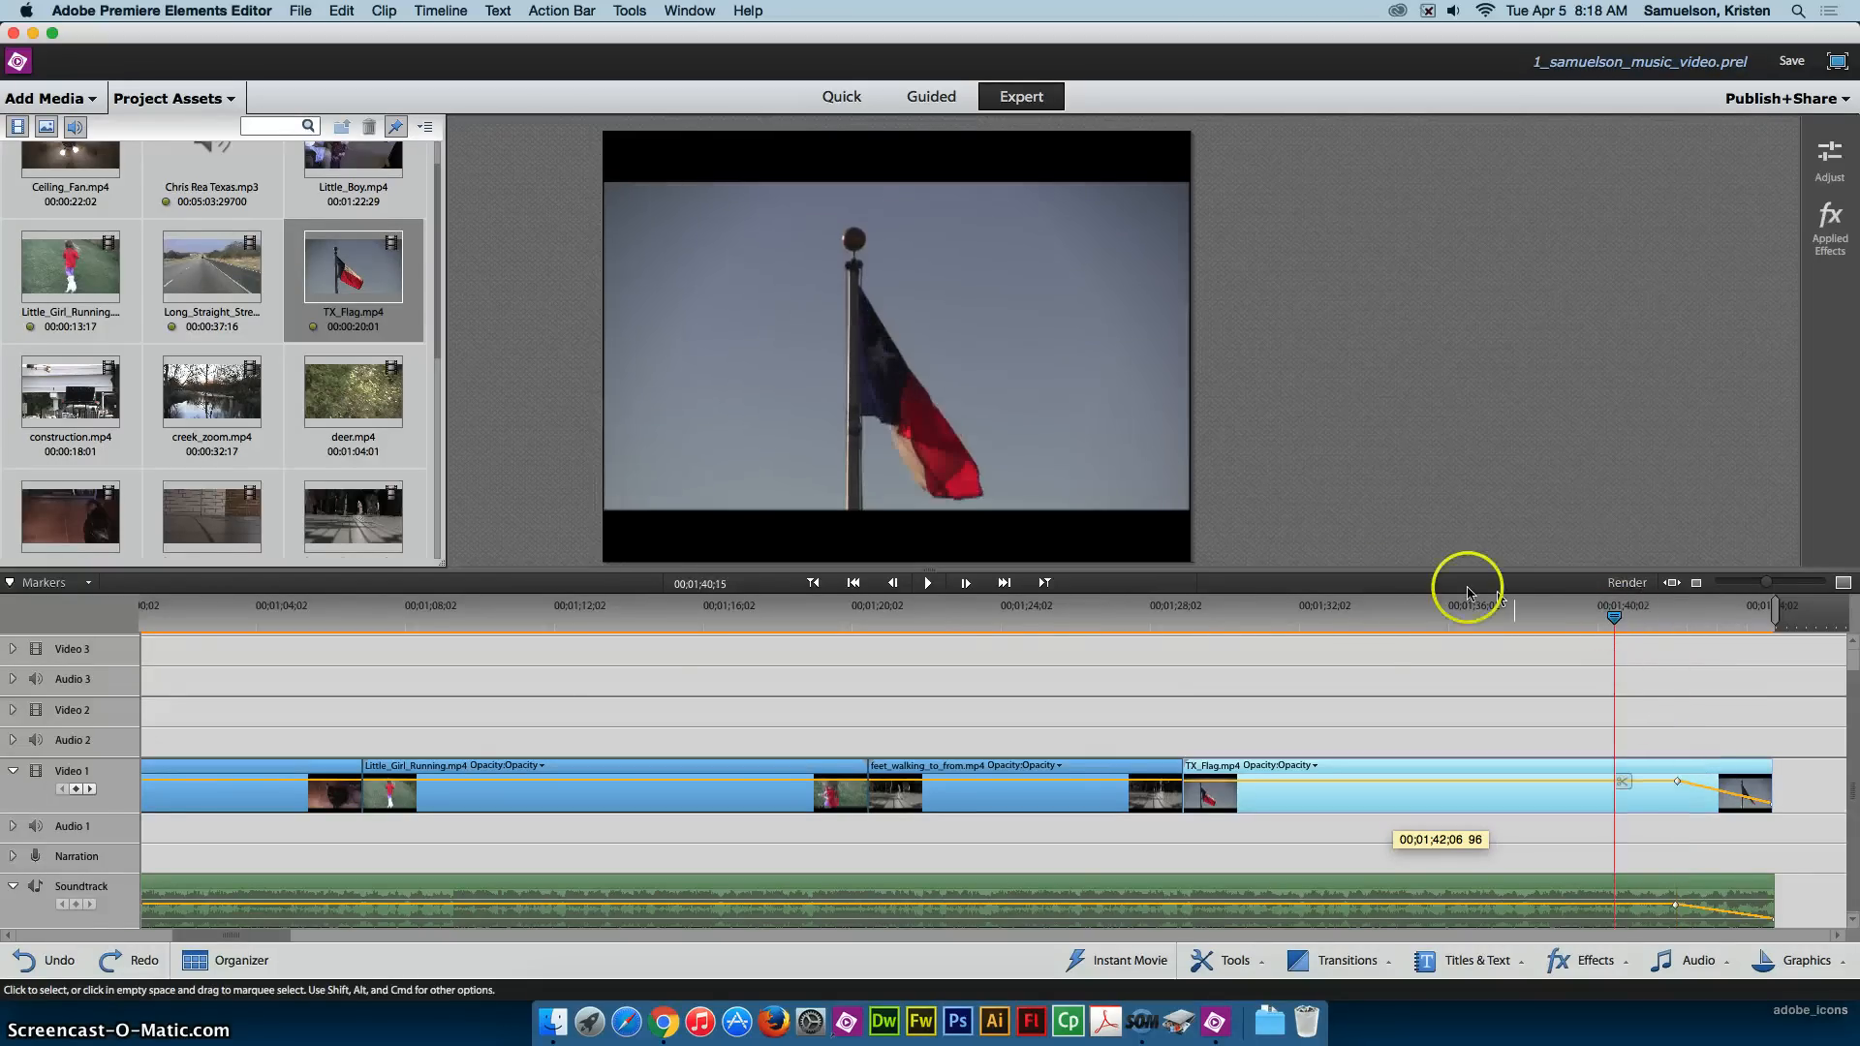
left_click(930, 583)
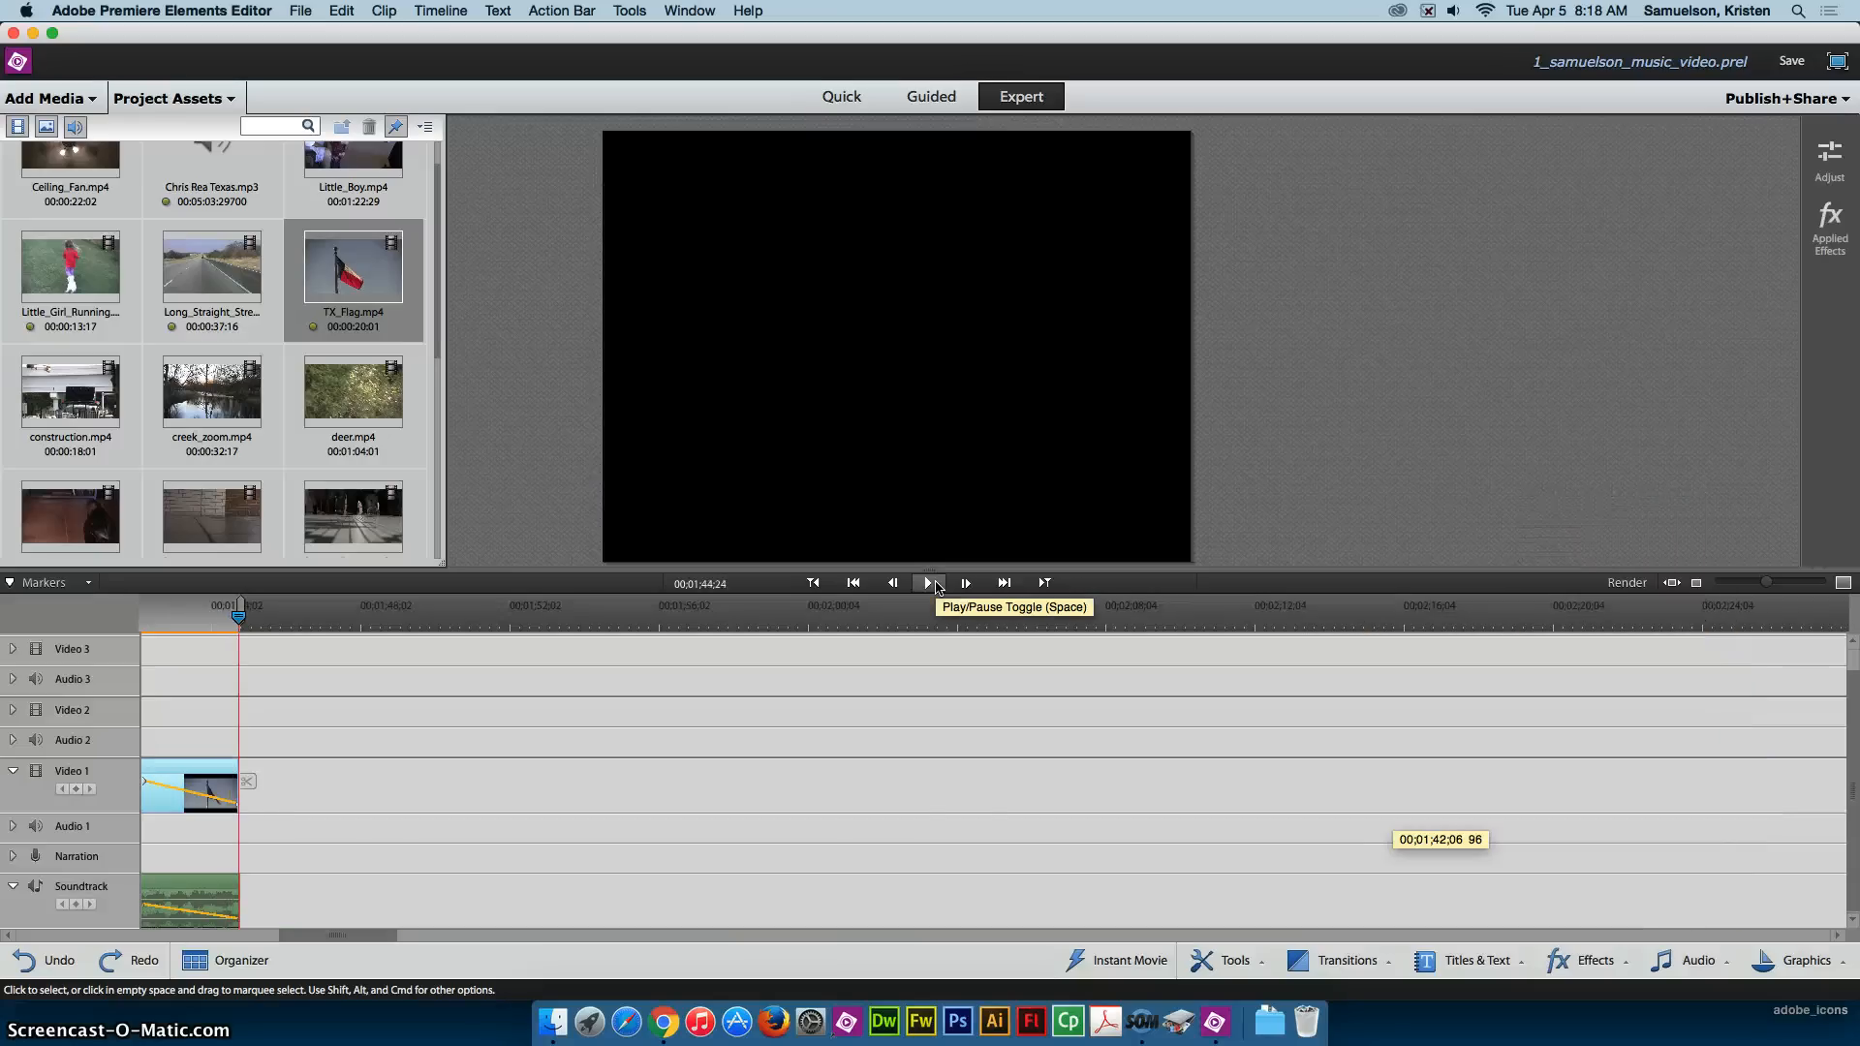
left_click(927, 775)
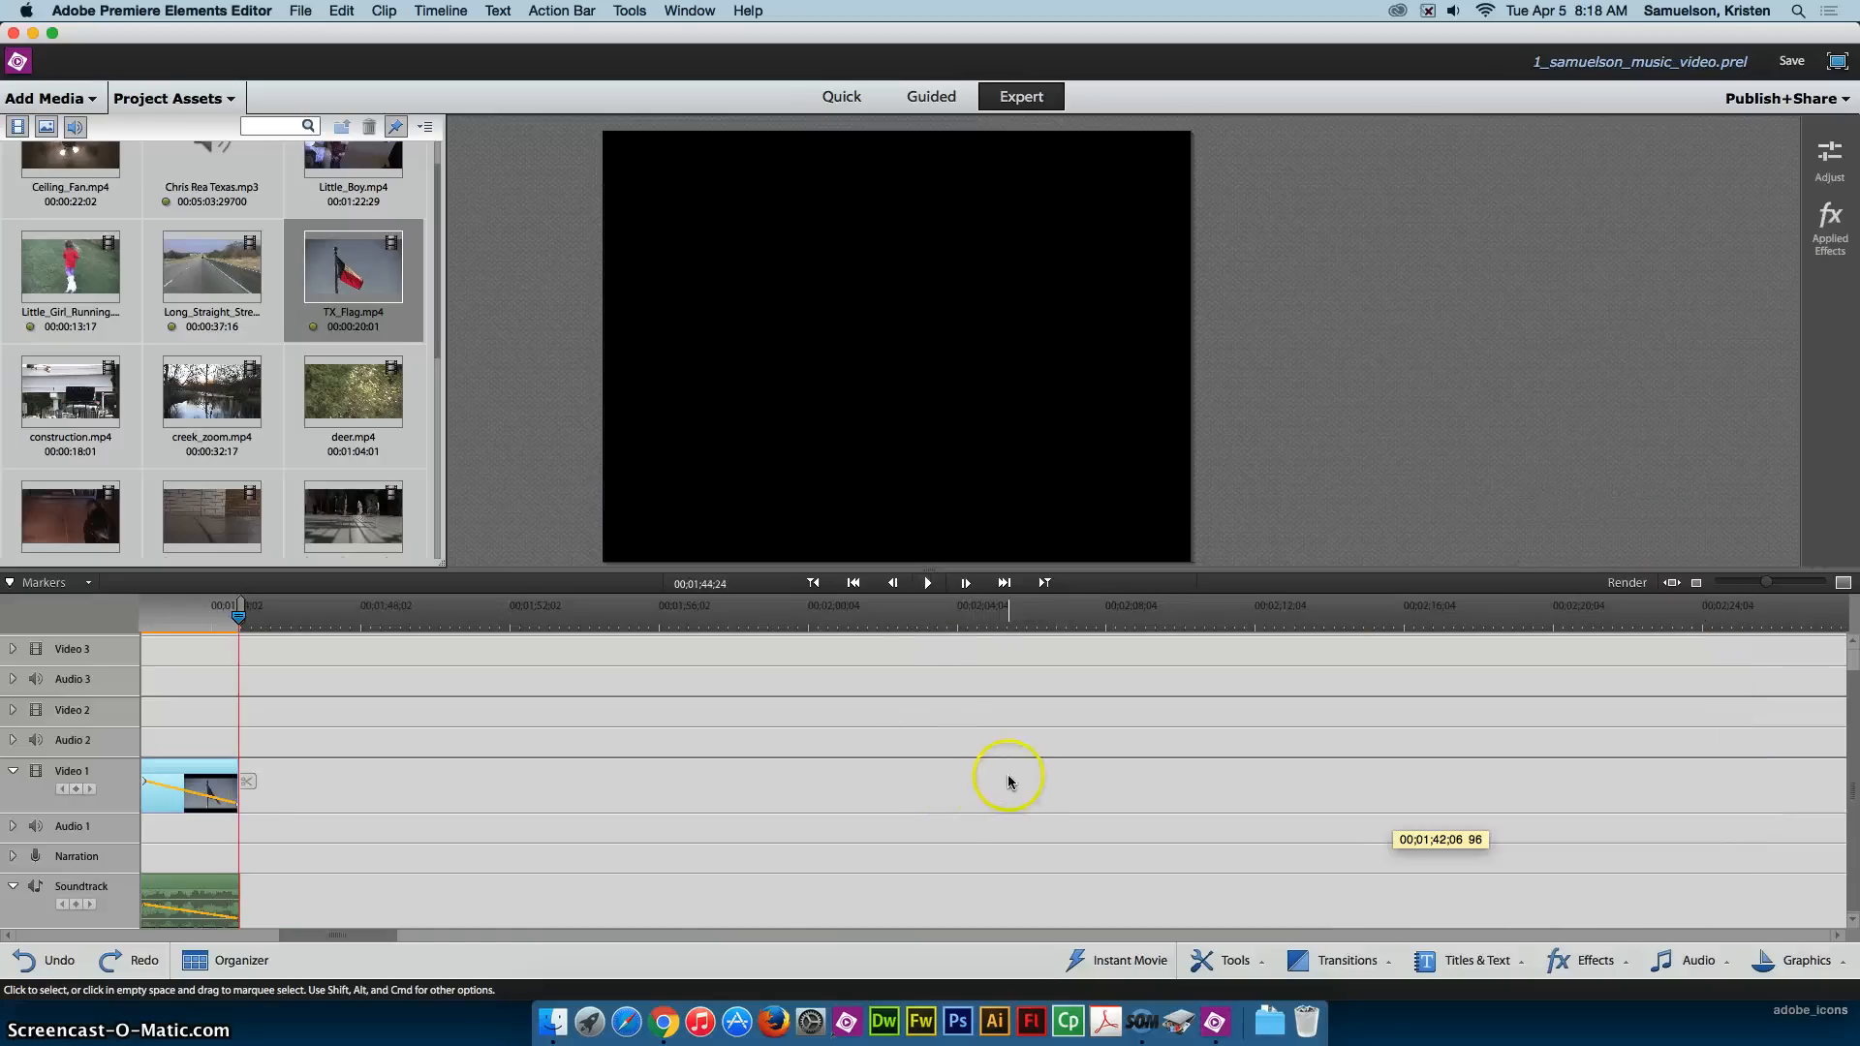
Bring up the Dissolve category of the video transitions
left_click_drag(377, 941, 104, 944)
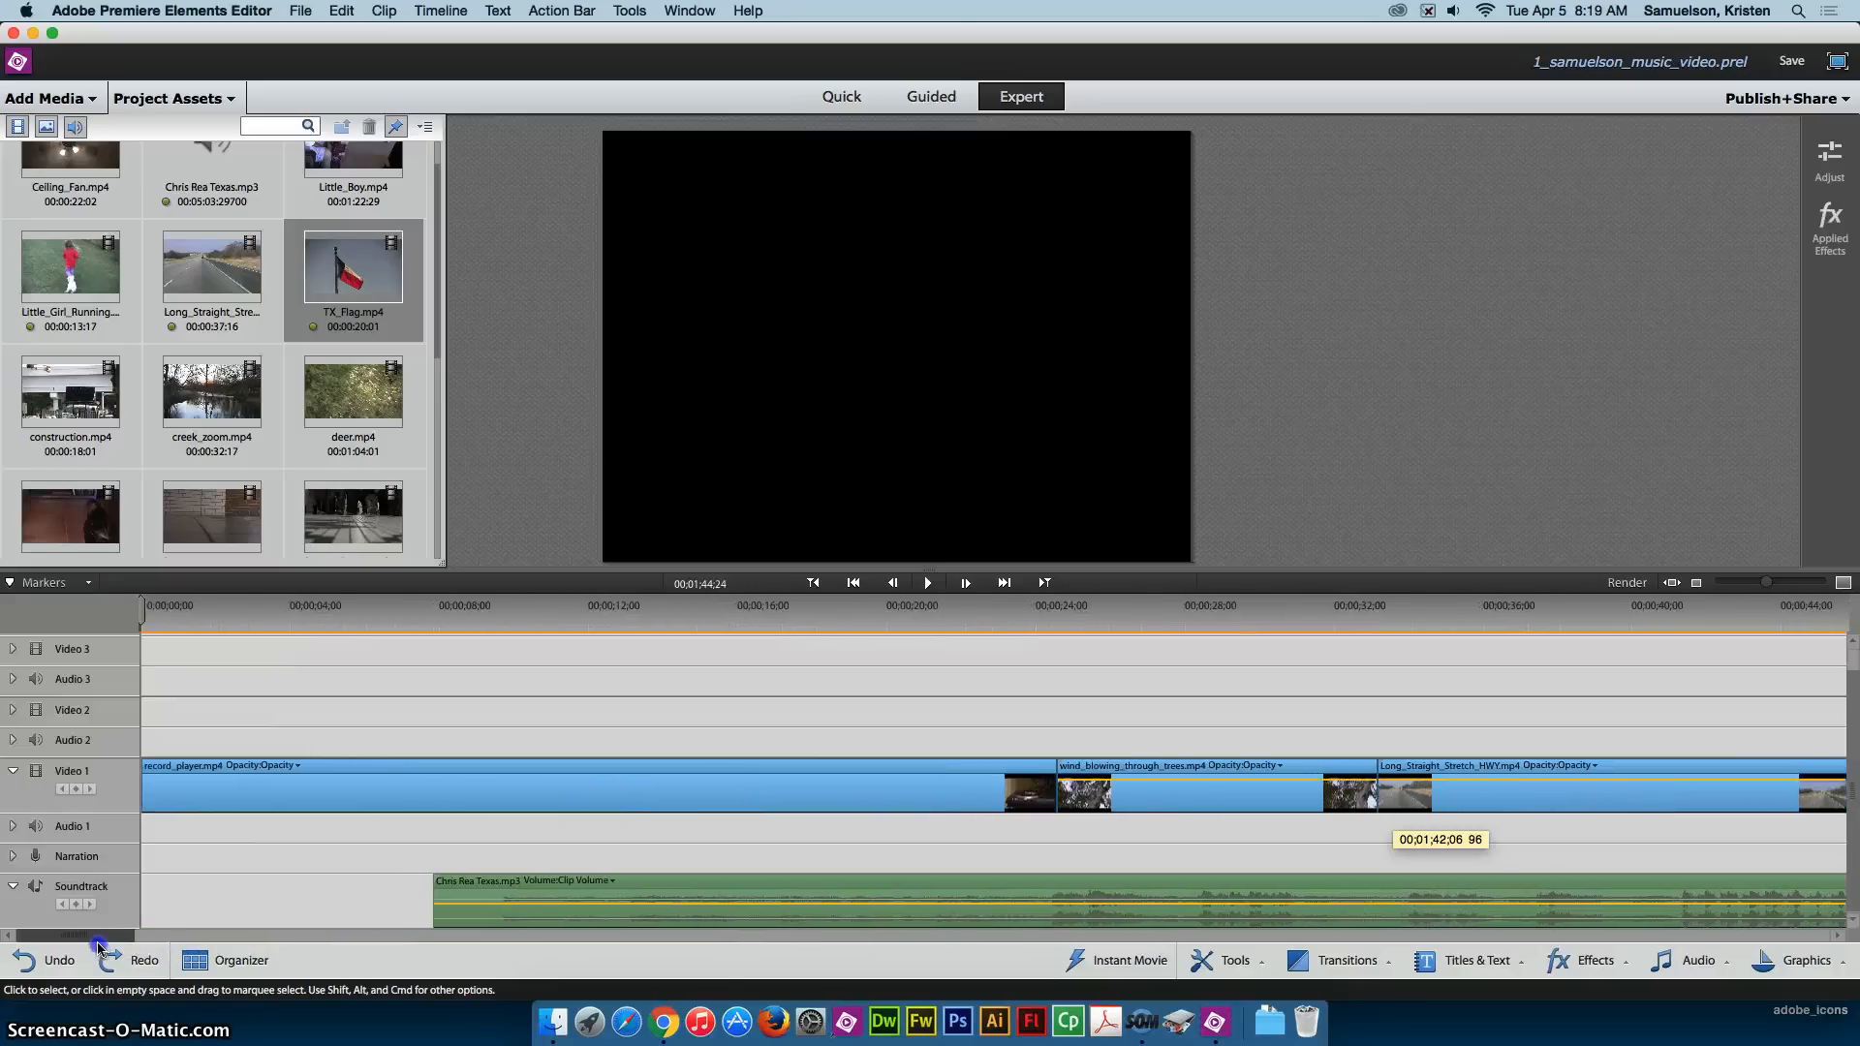
left_click(1725, 870)
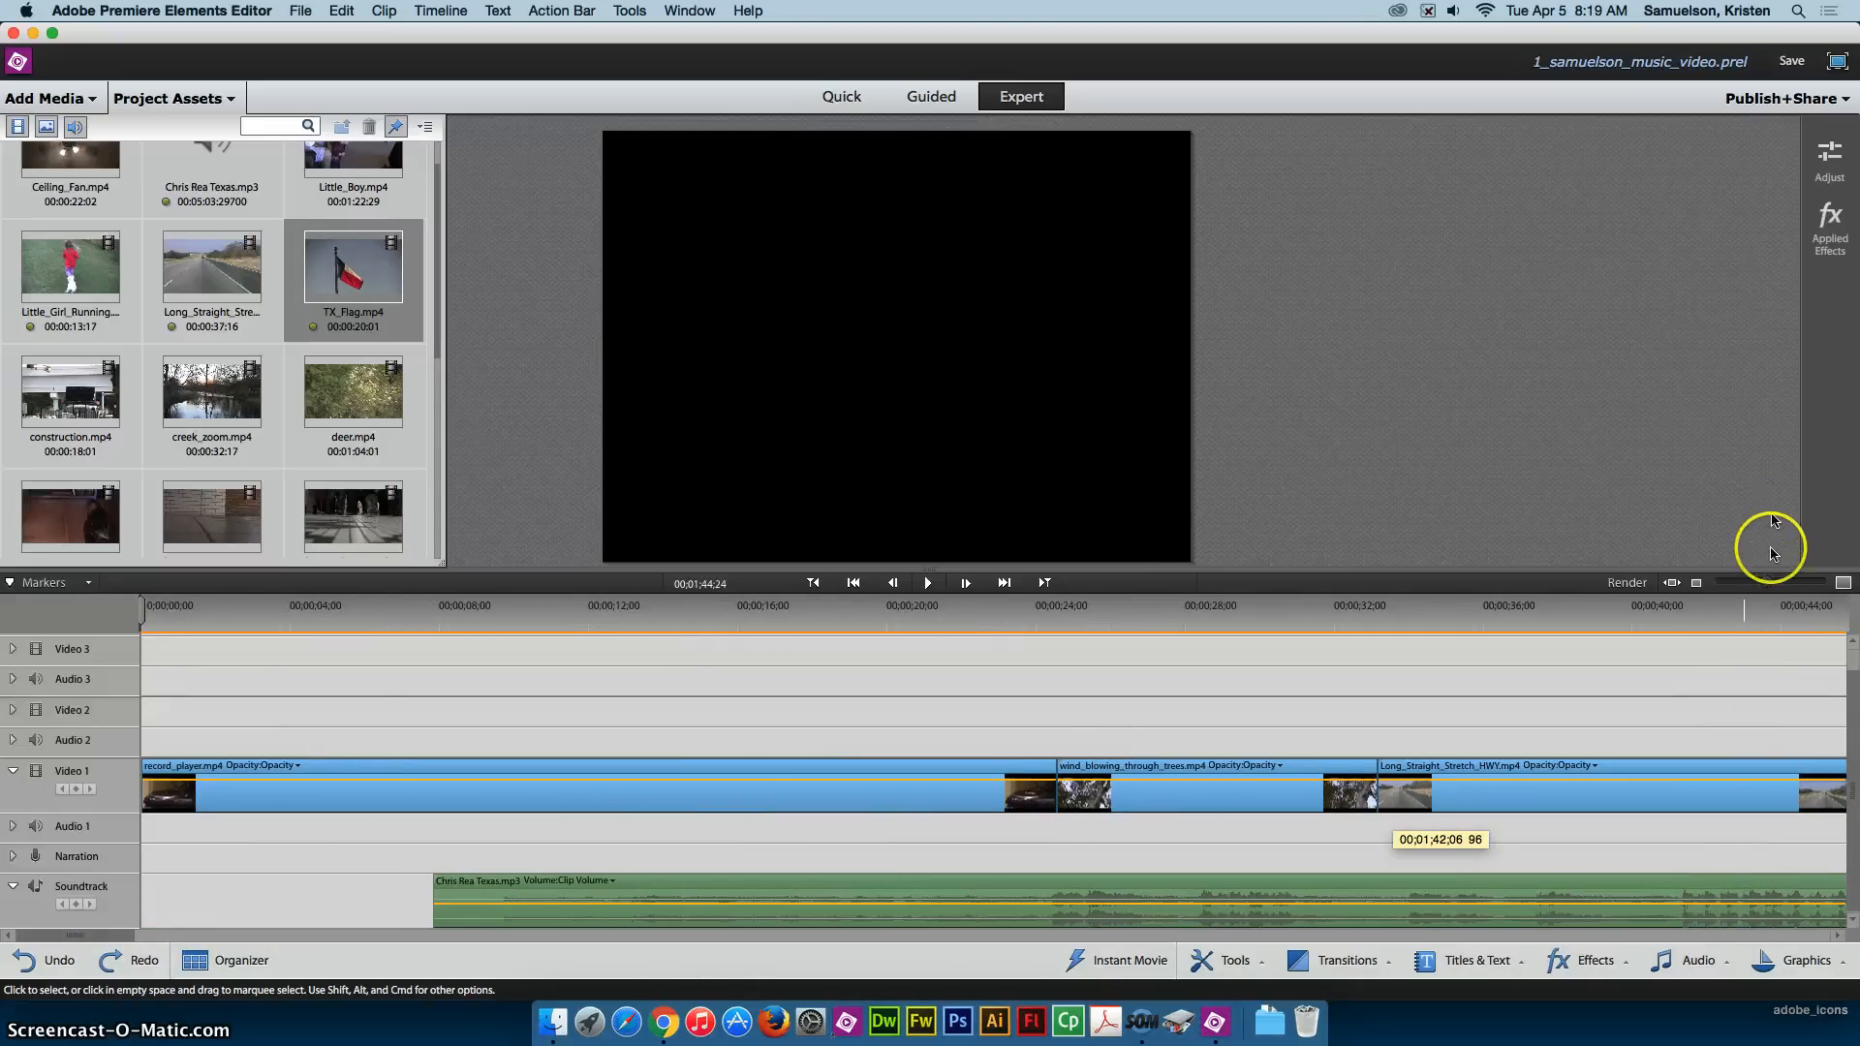
left_click_drag(1769, 588, 1753, 583)
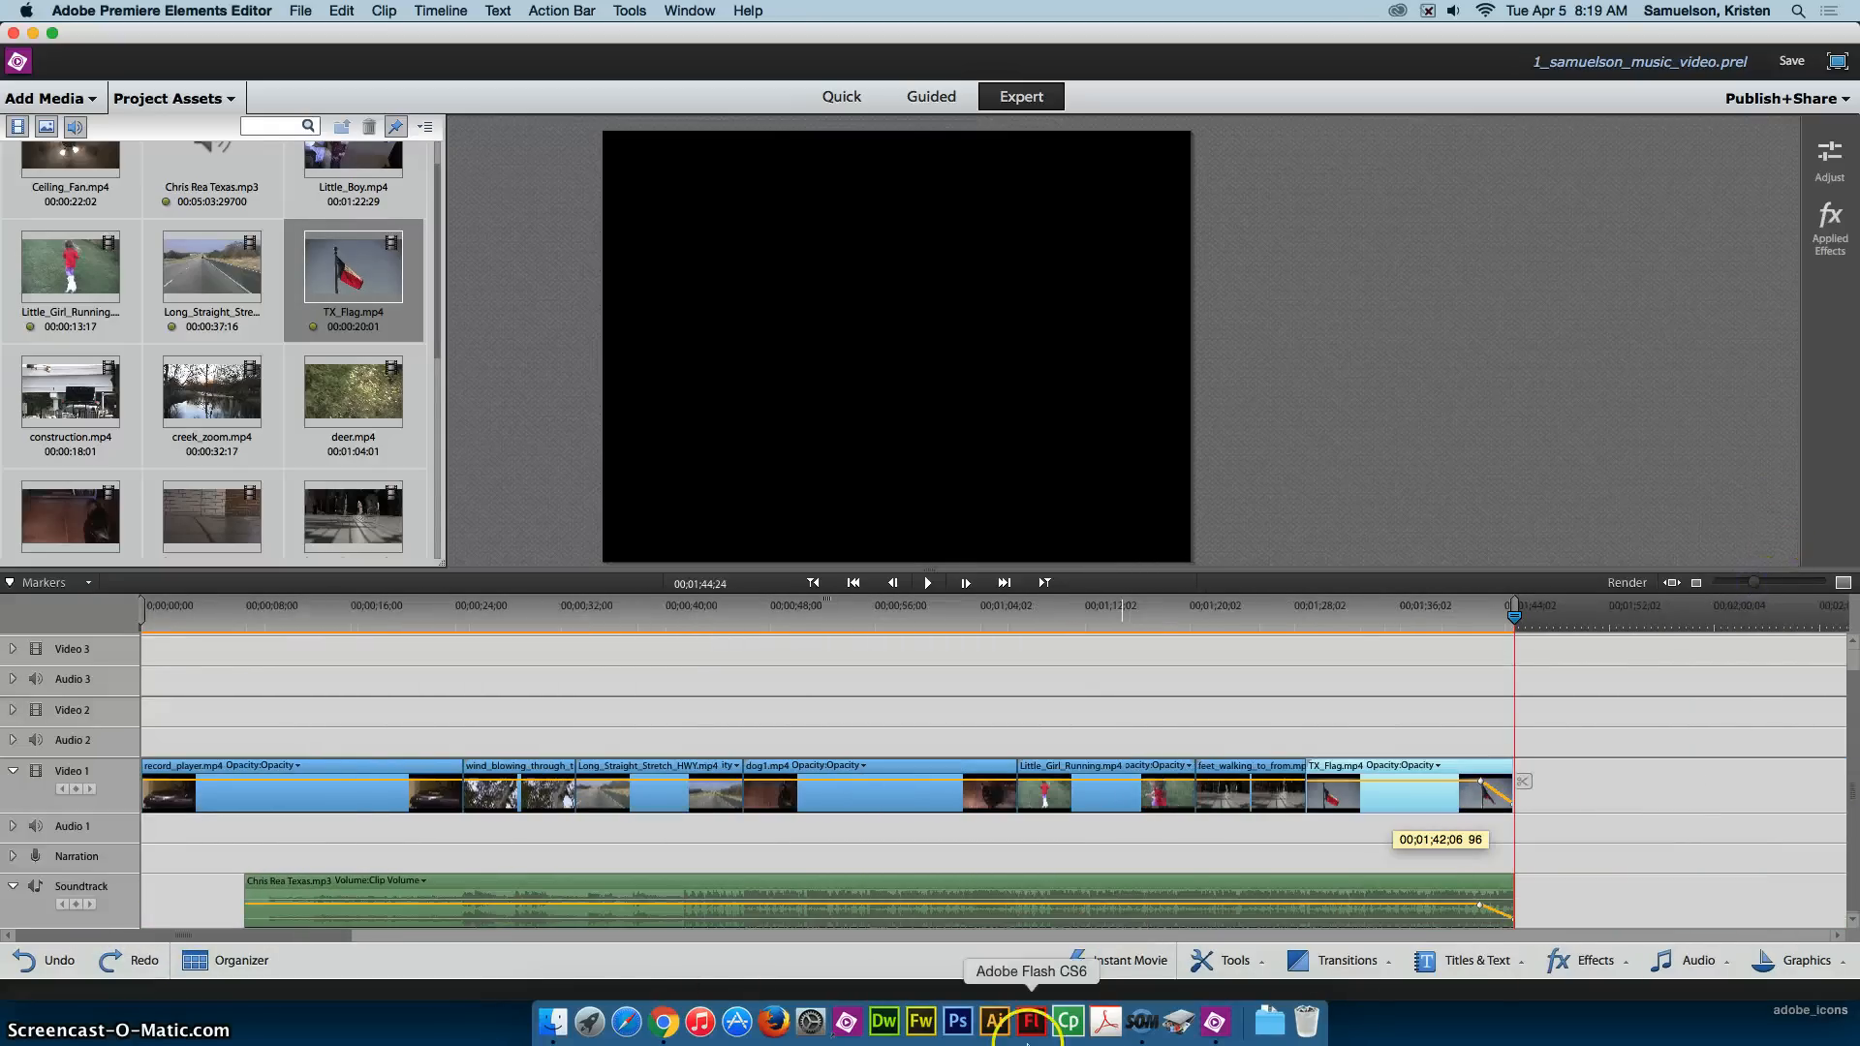
left_click(1605, 969)
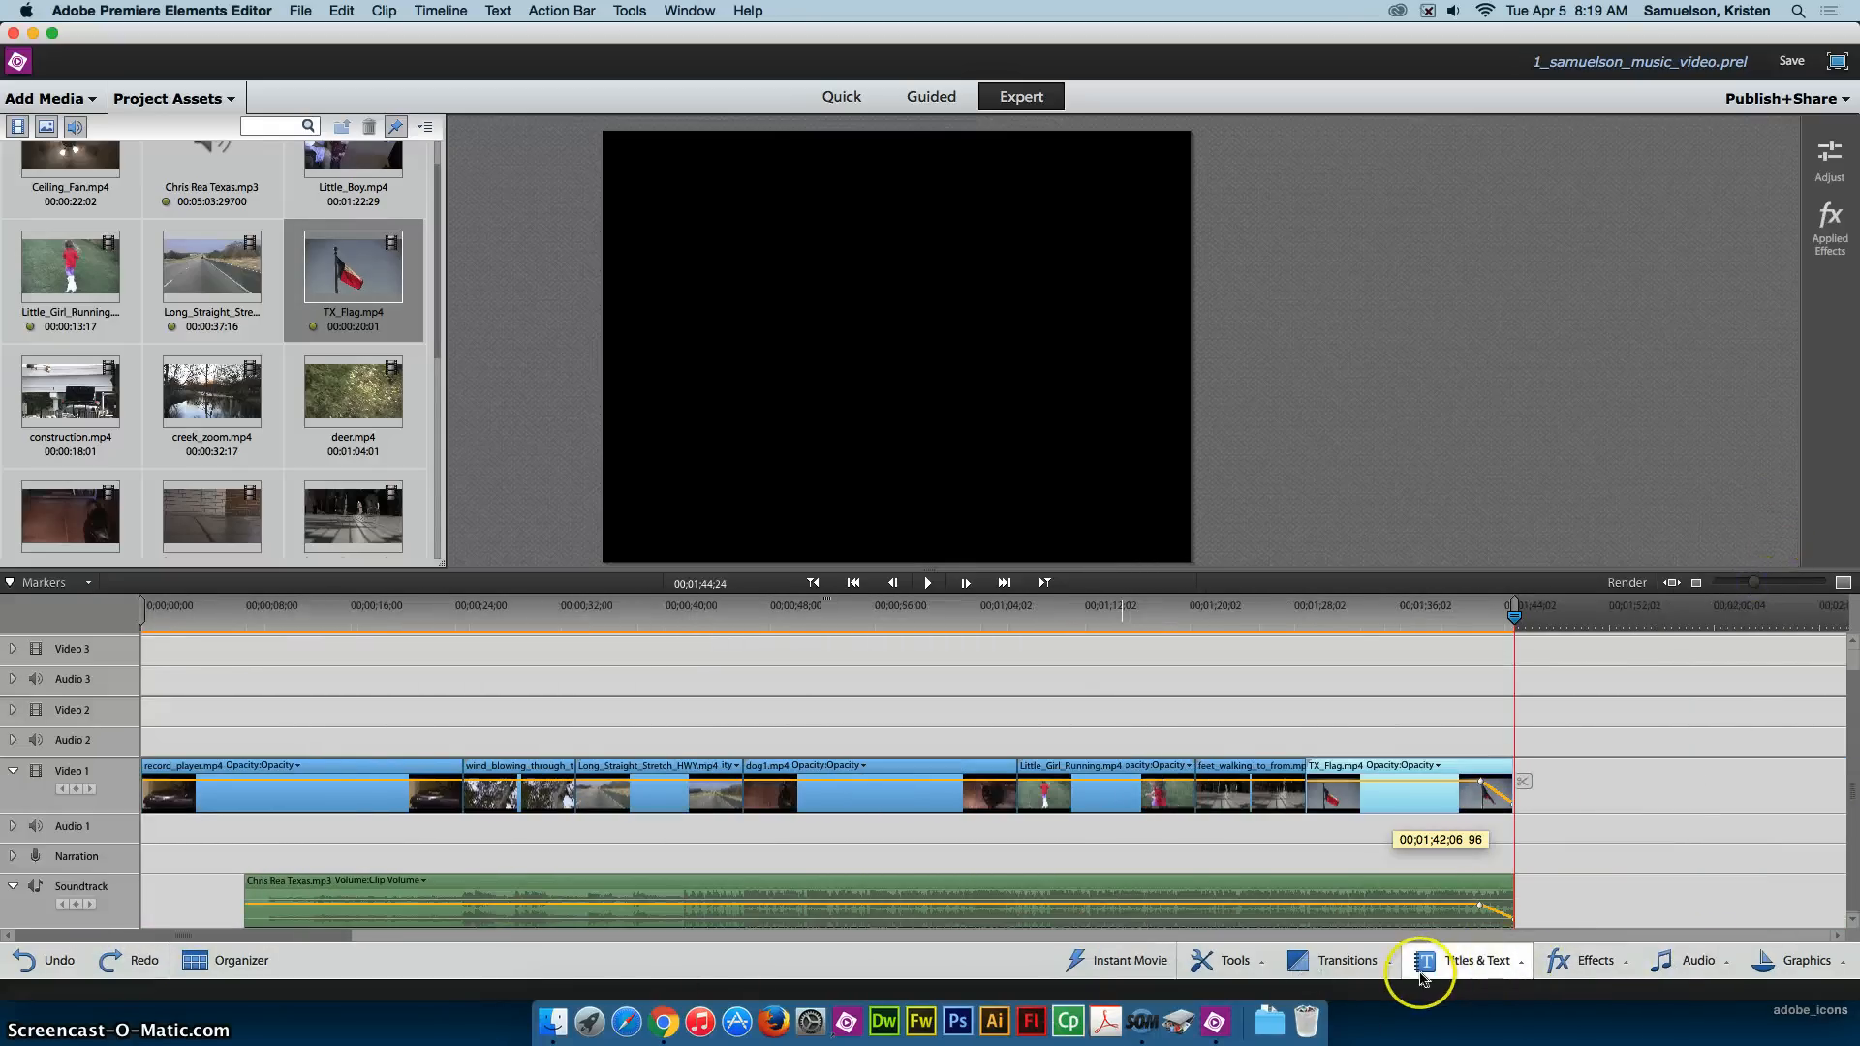
left_click(1369, 966)
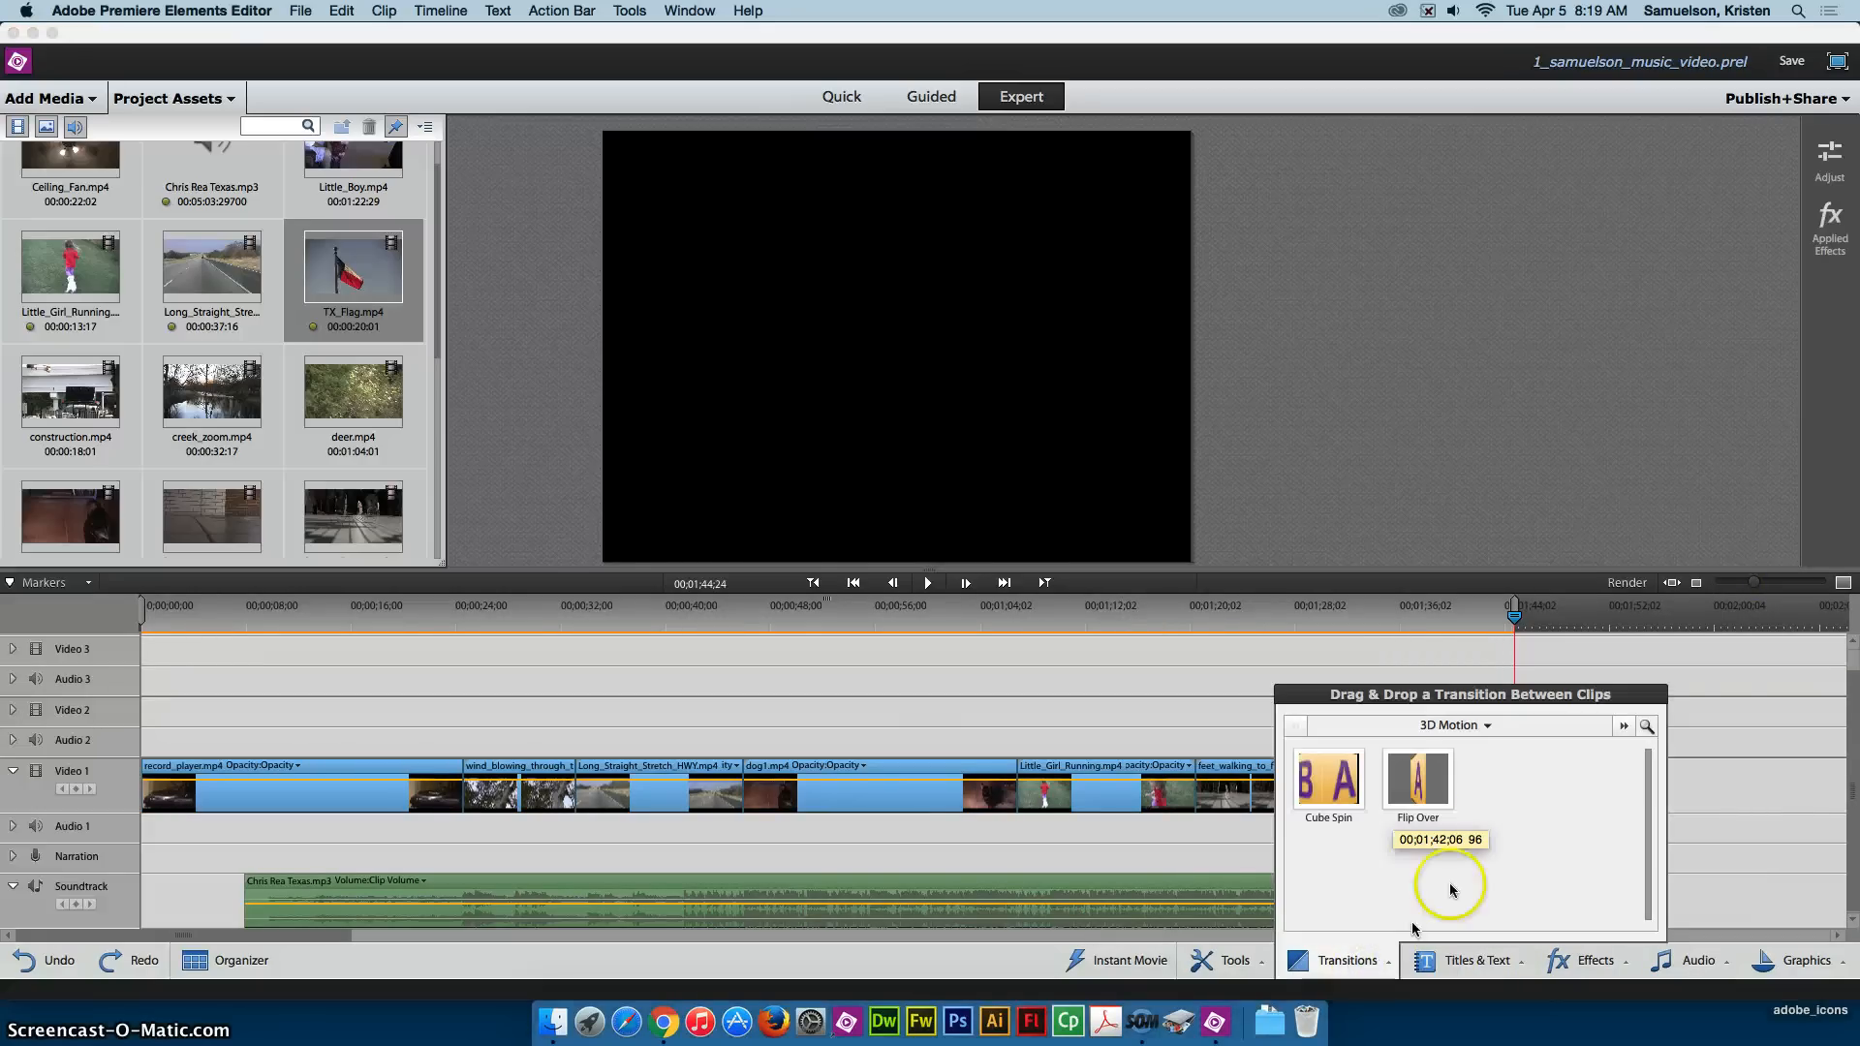
left_click(1496, 727)
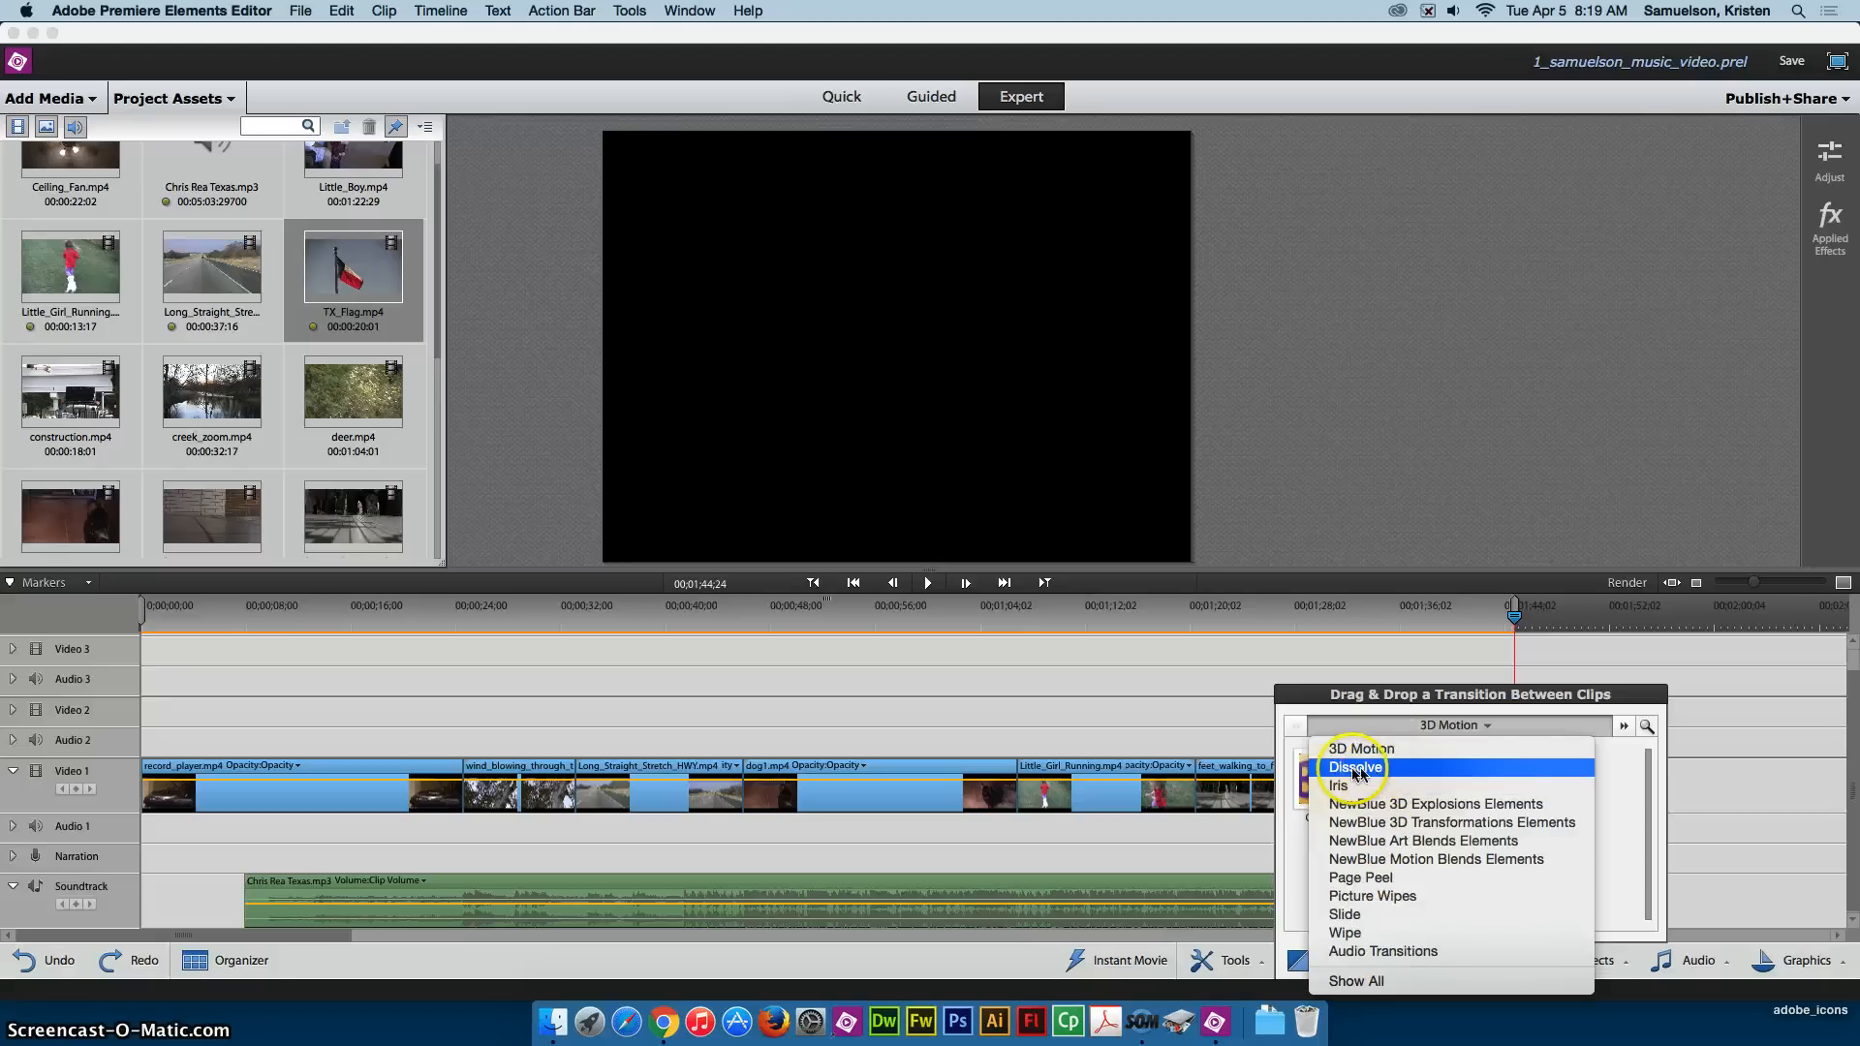
left_click(1354, 770)
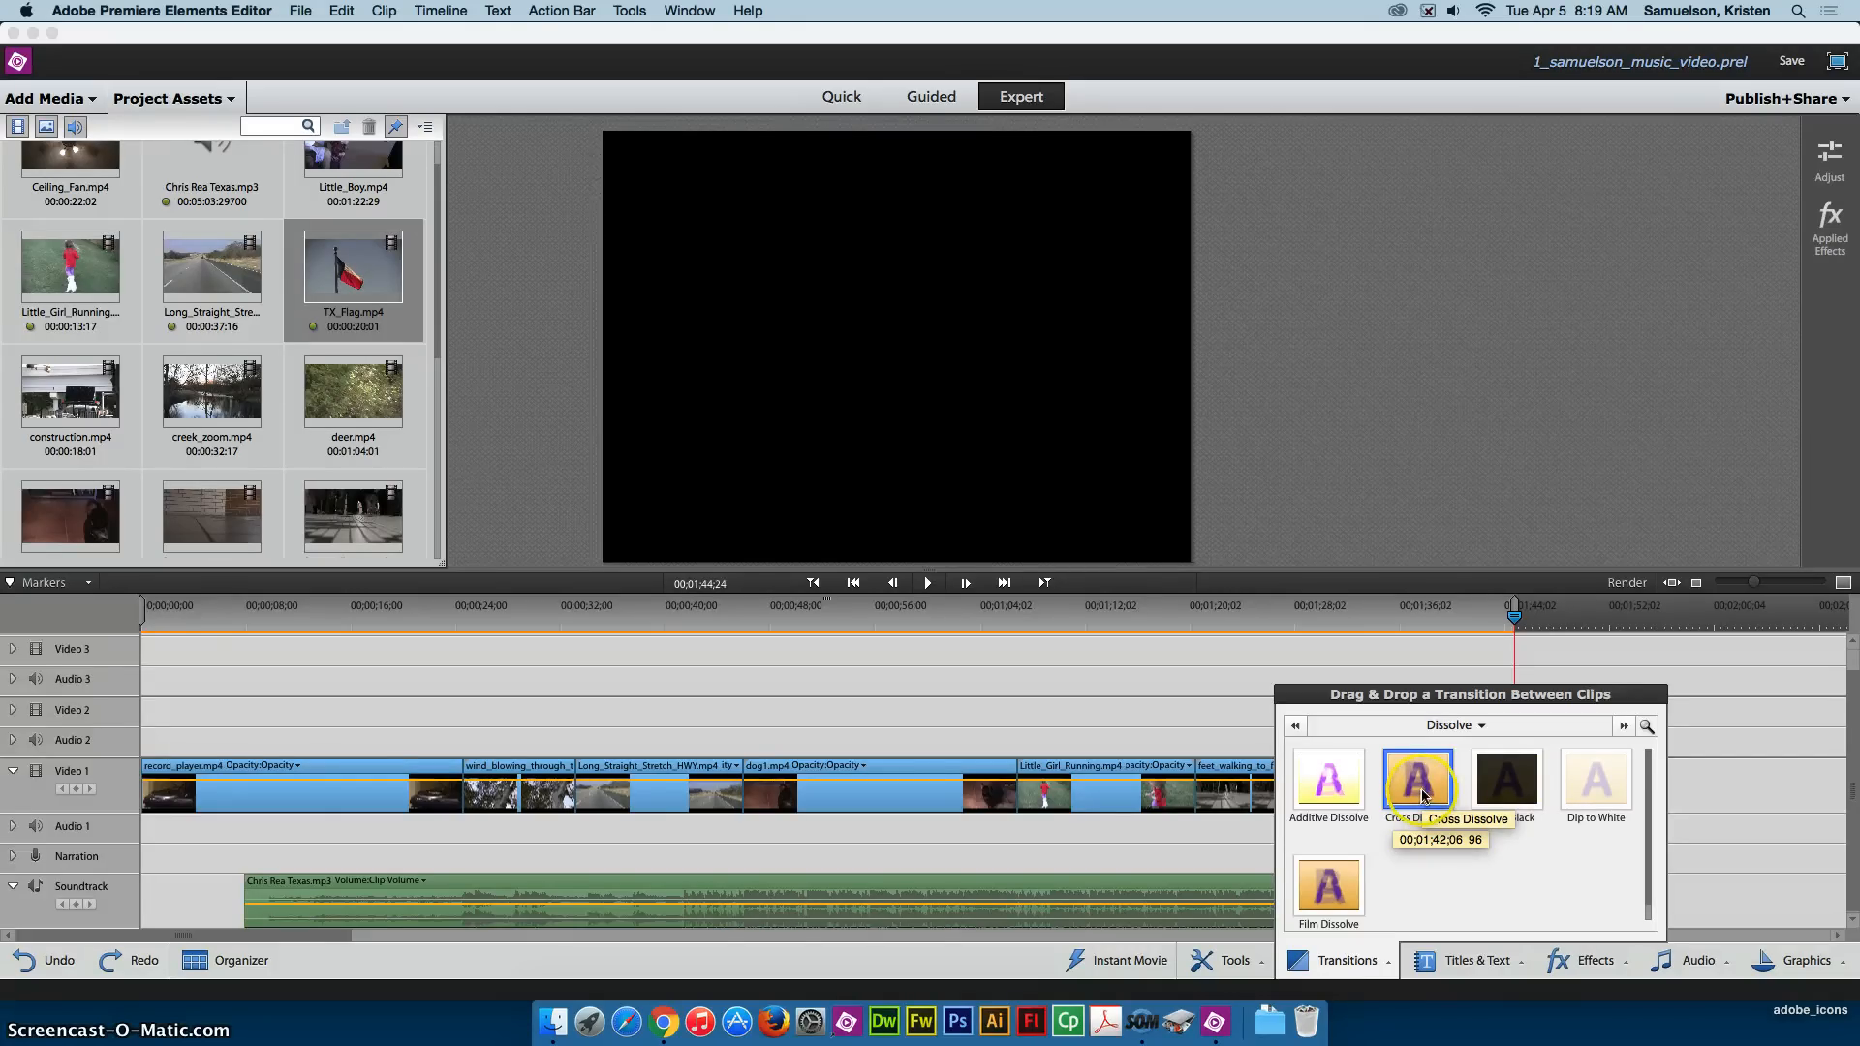
left_click(1502, 725)
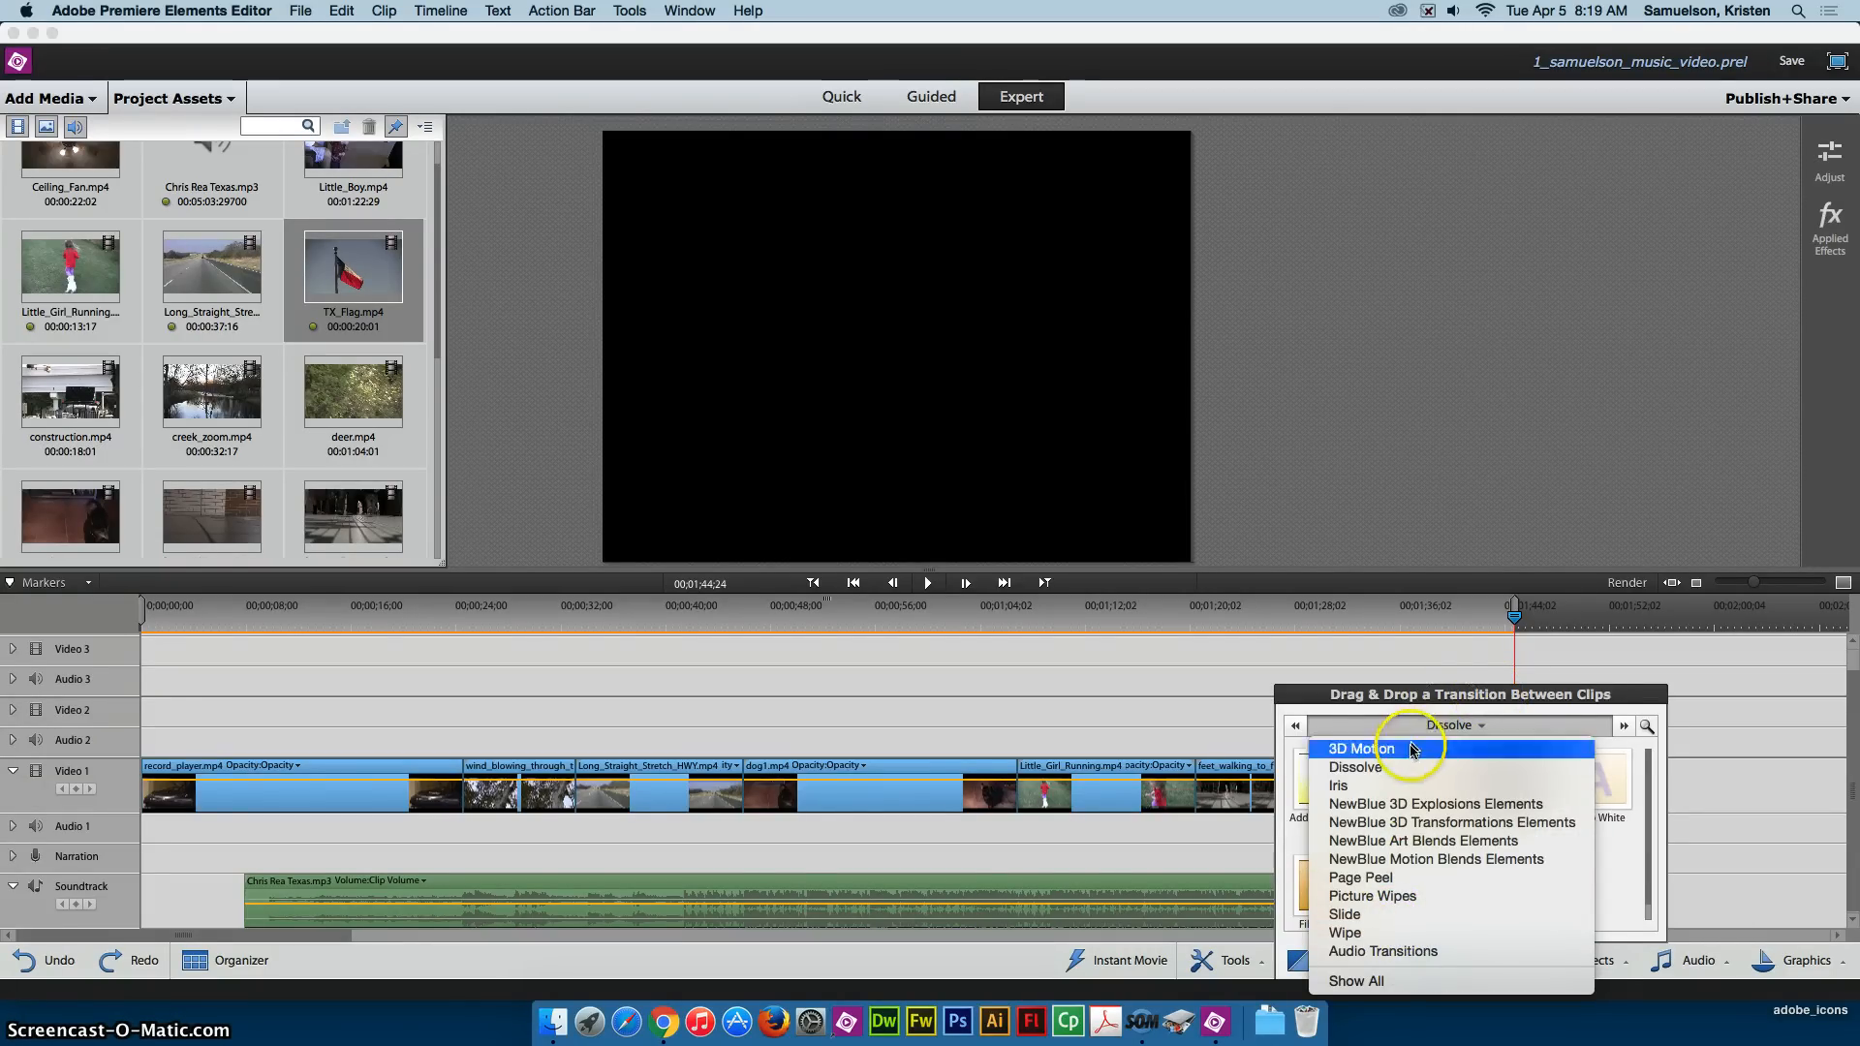
left_click(1456, 722)
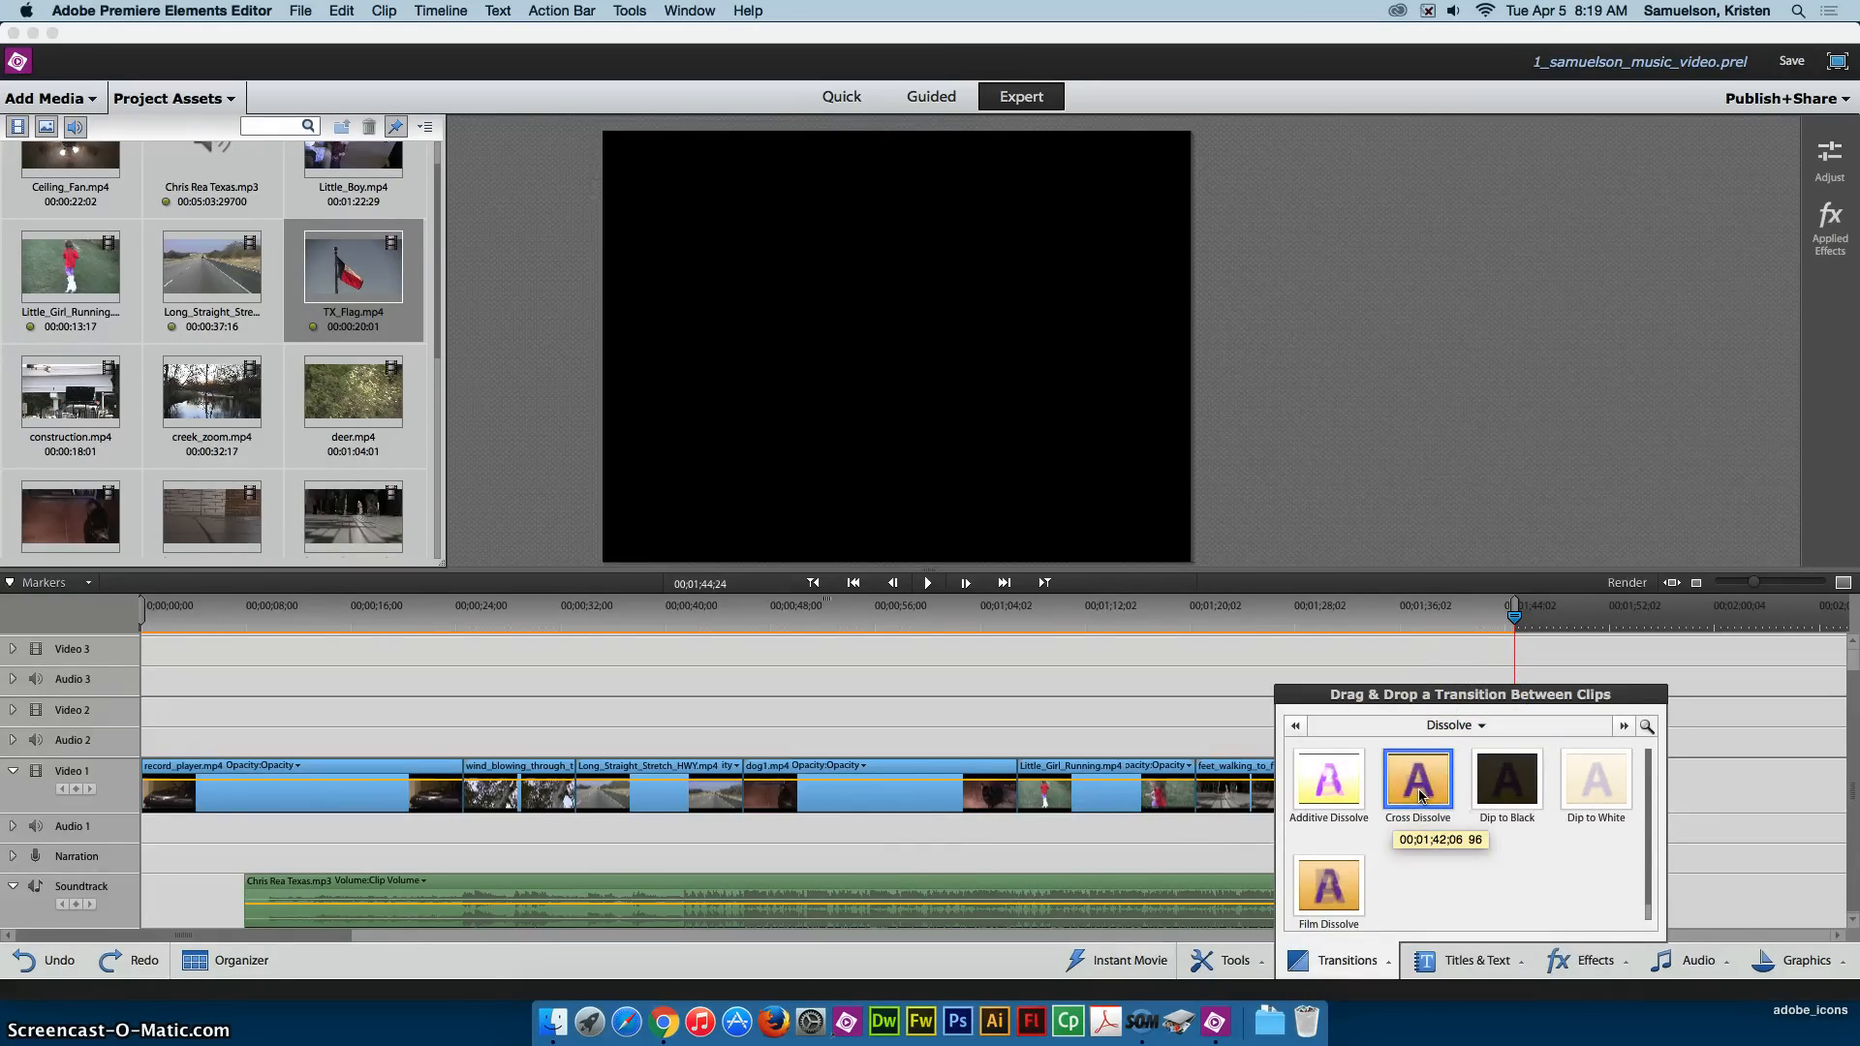
Add a Cross Dissolve at the cut between record_player.mp4 and wind_blowing_through_trees.mp4, aligned between clips
left_click_drag(1420, 792, 1163, 796)
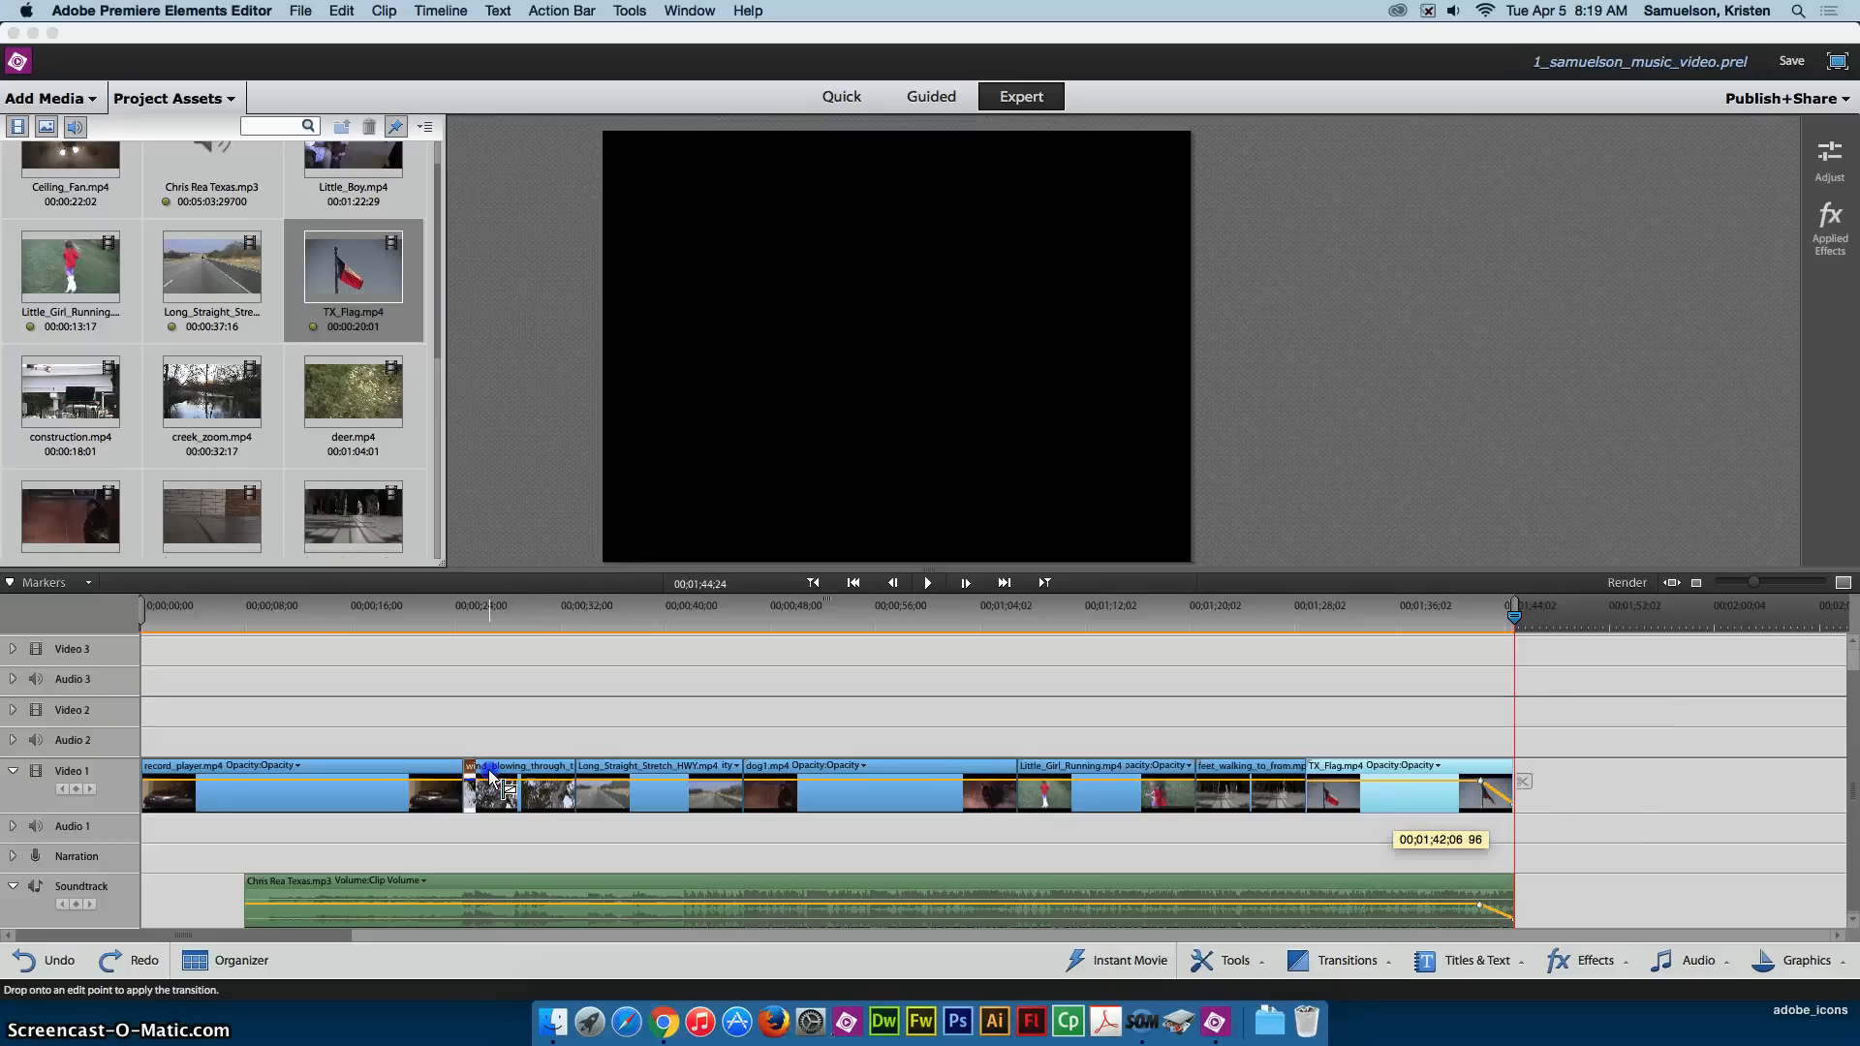
left_click_drag(466, 775, 468, 778)
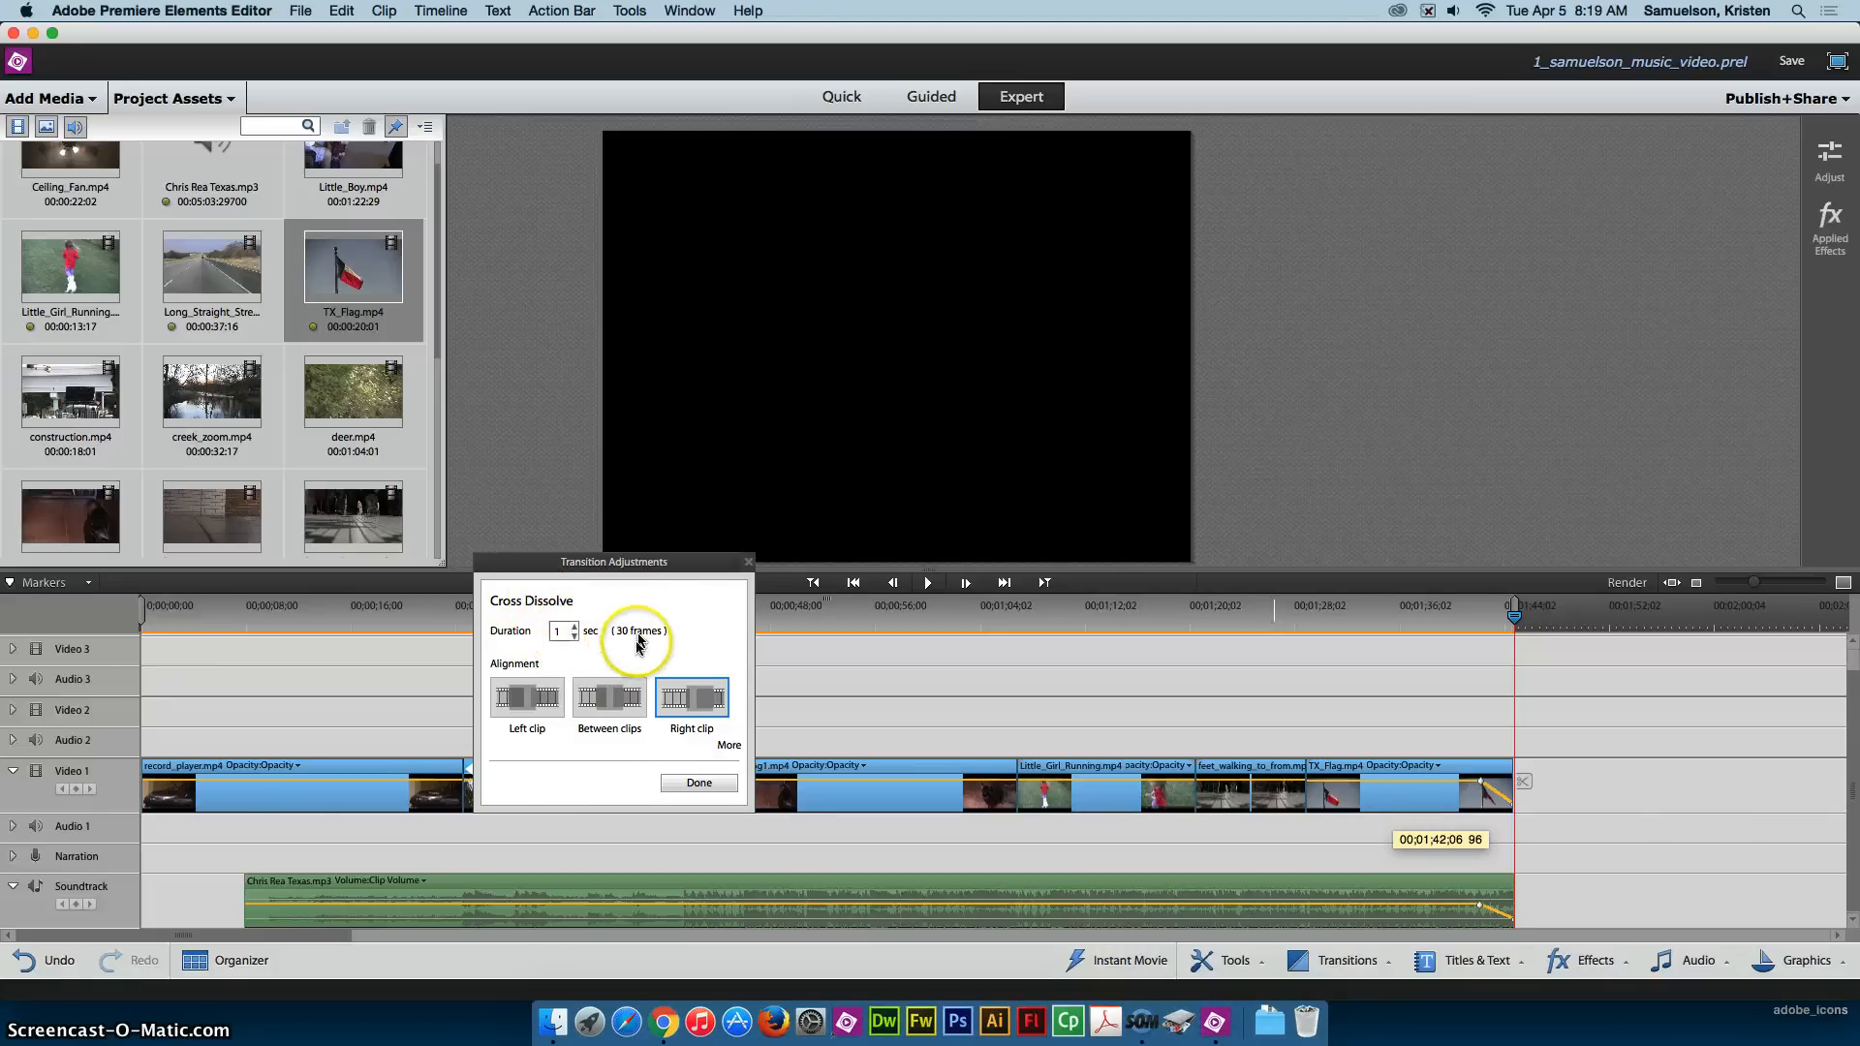
left_click(616, 713)
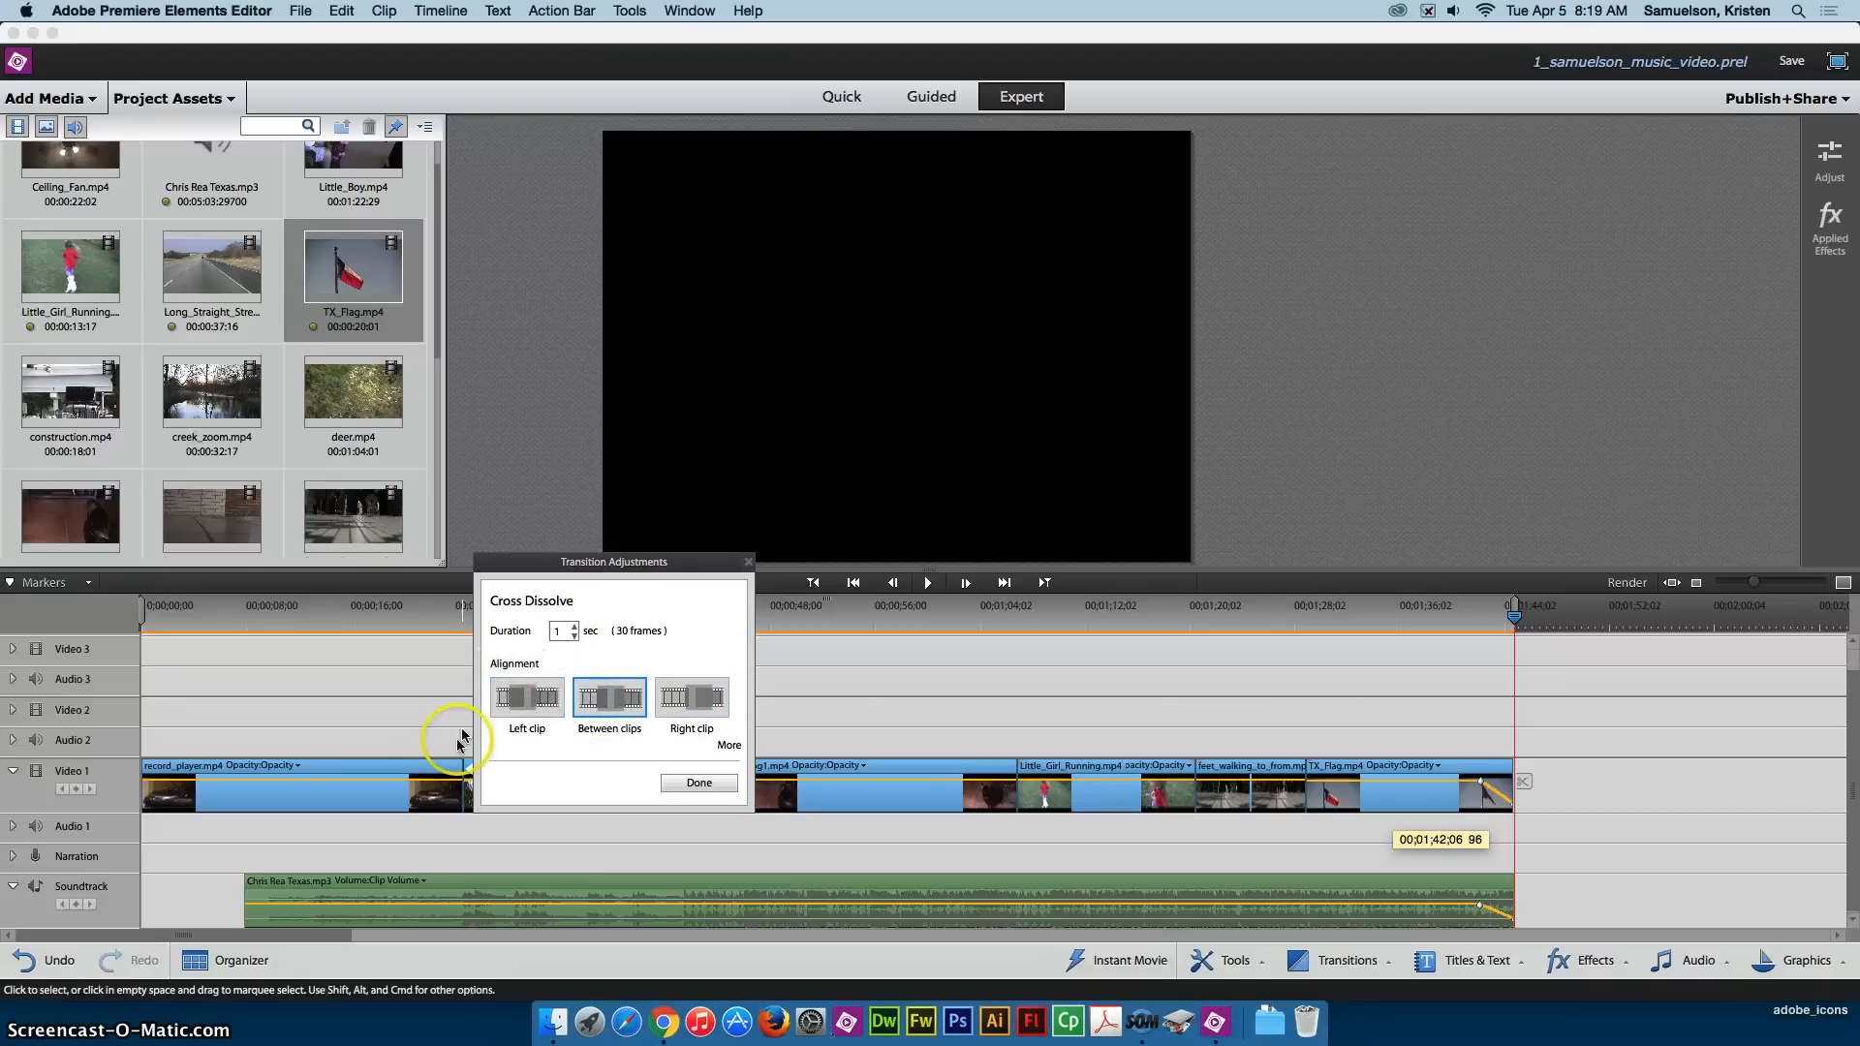
left_click(699, 784)
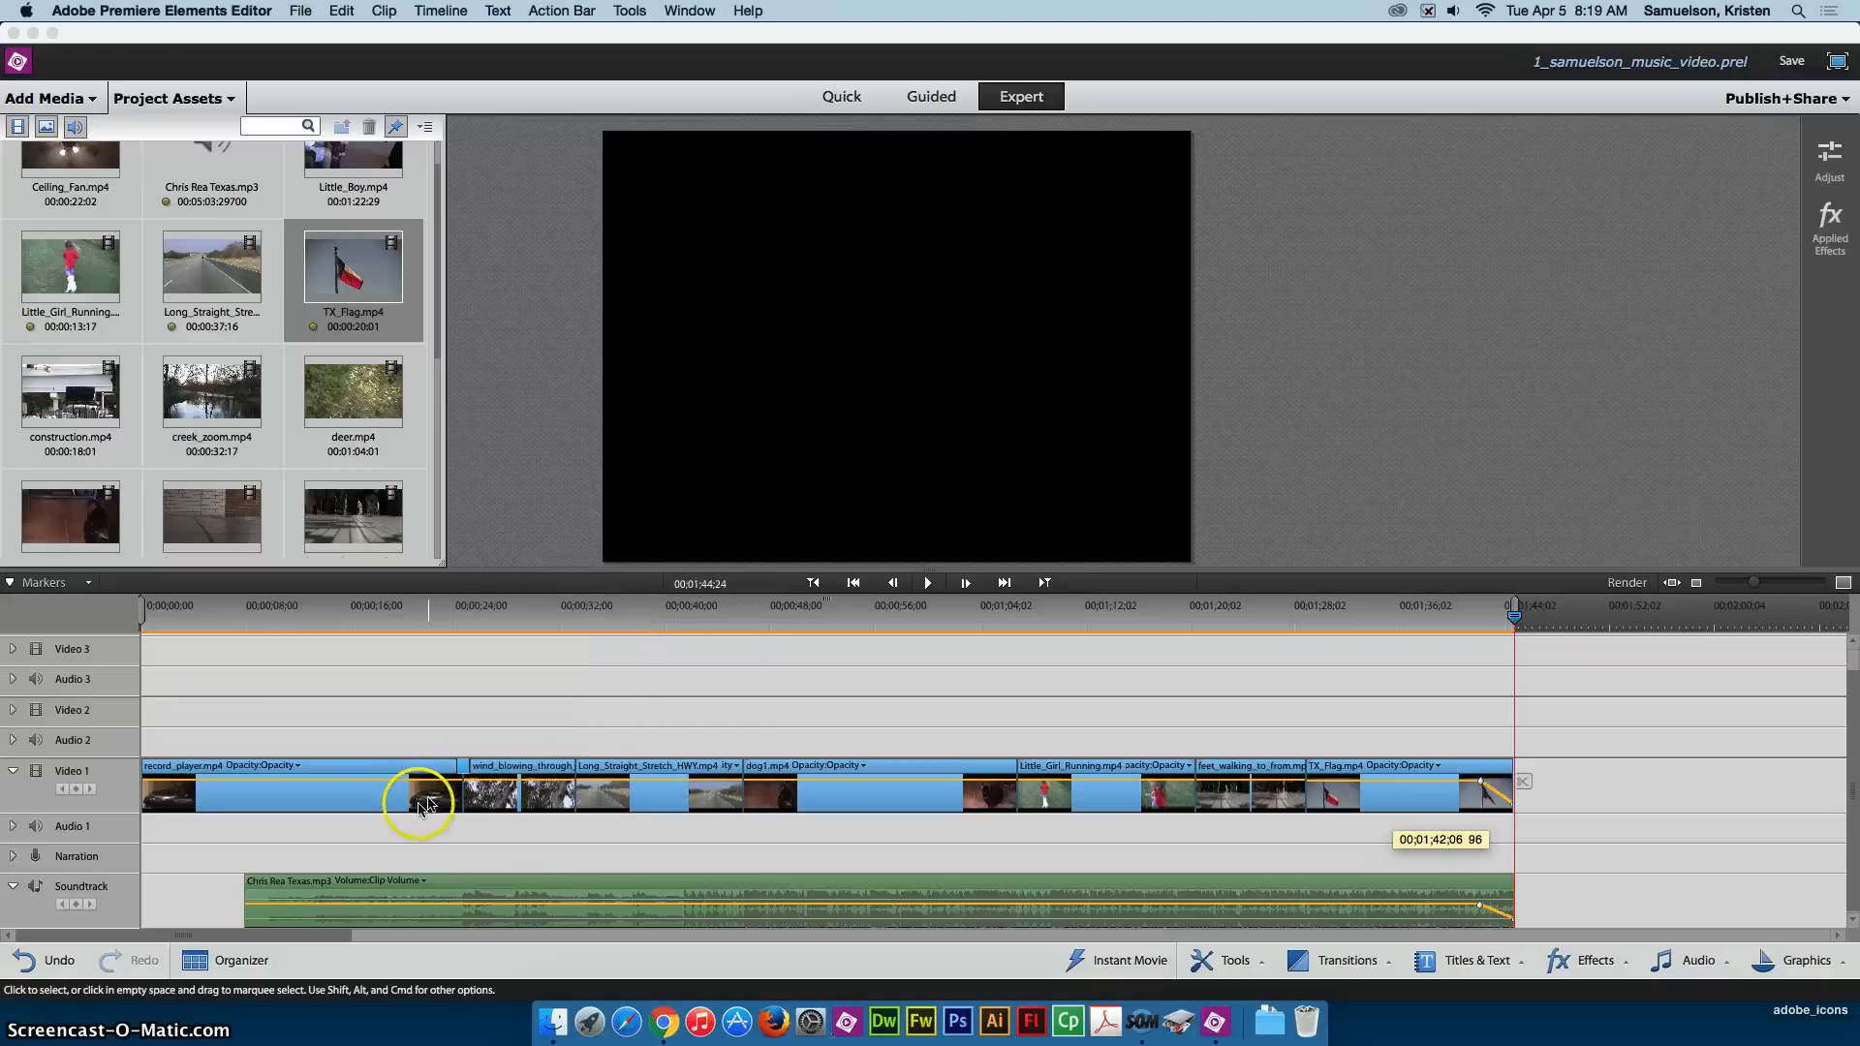
Play back the first Cross Dissolve starting from about 00;00;22;23 to check the transition
left_click(448, 630)
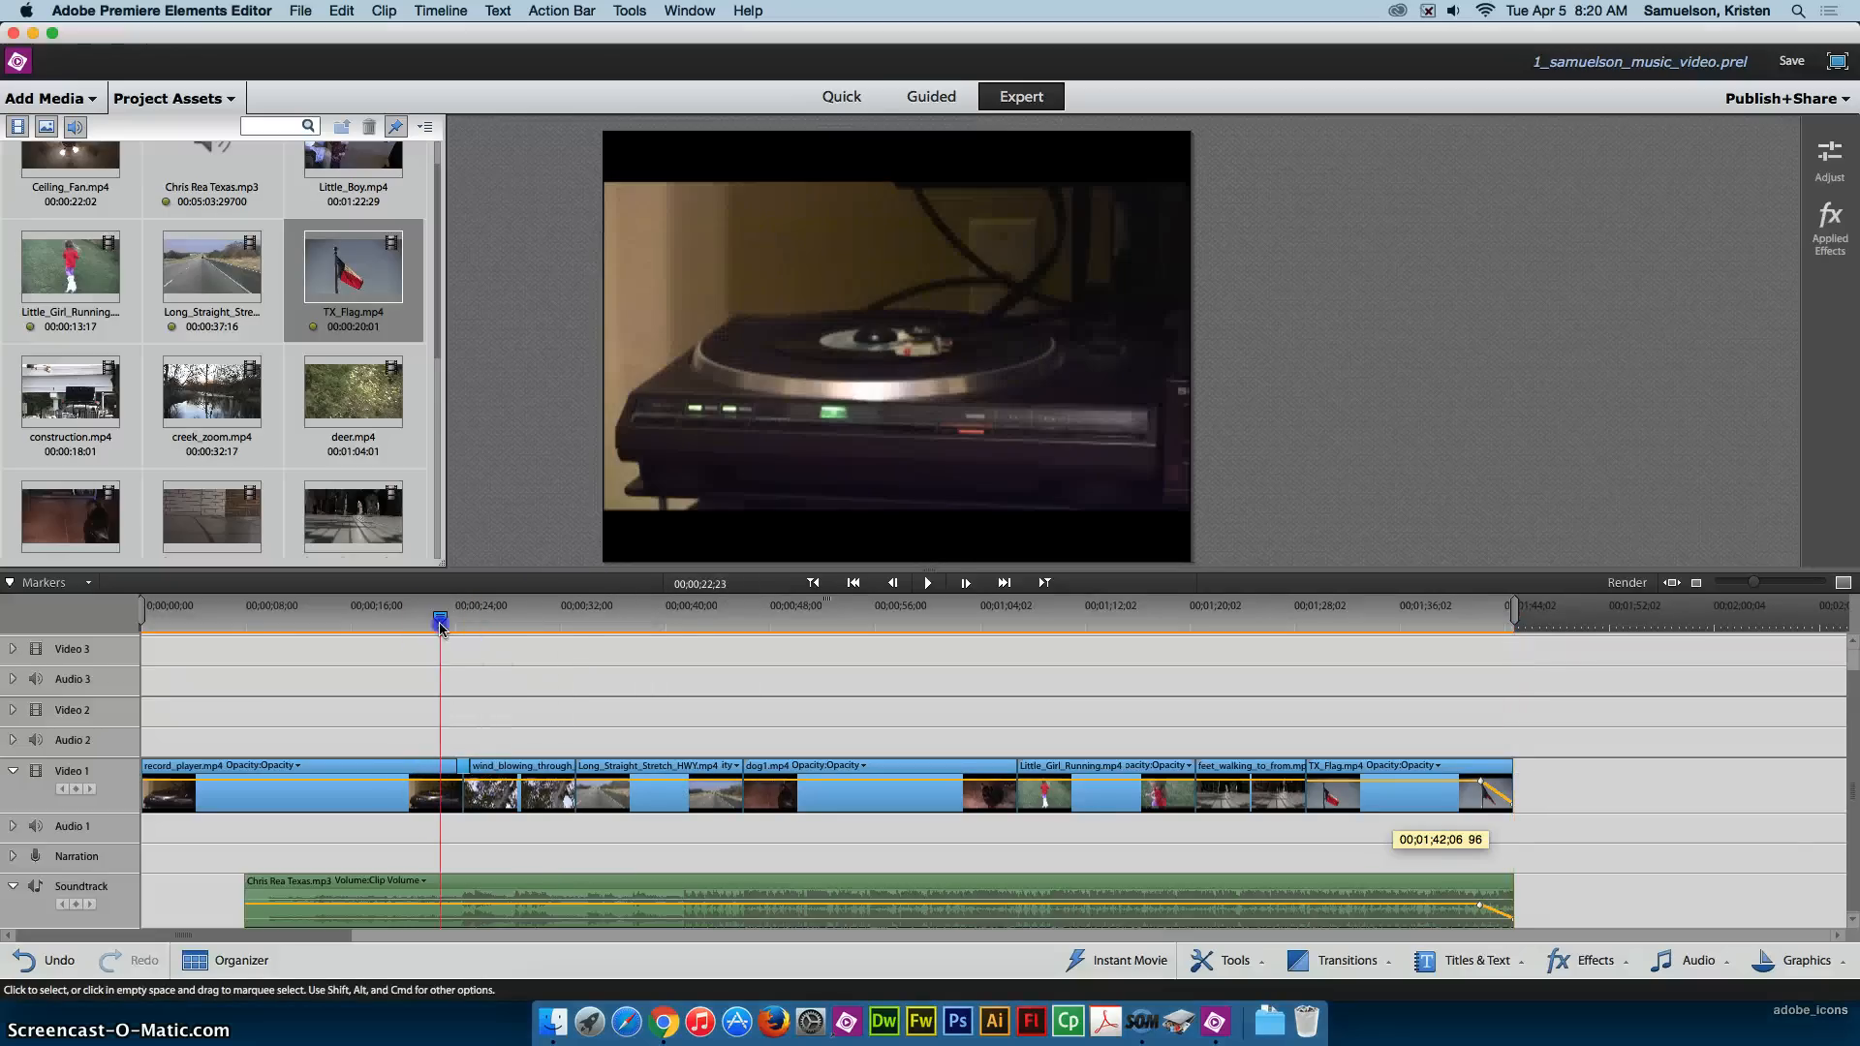
left_click(928, 584)
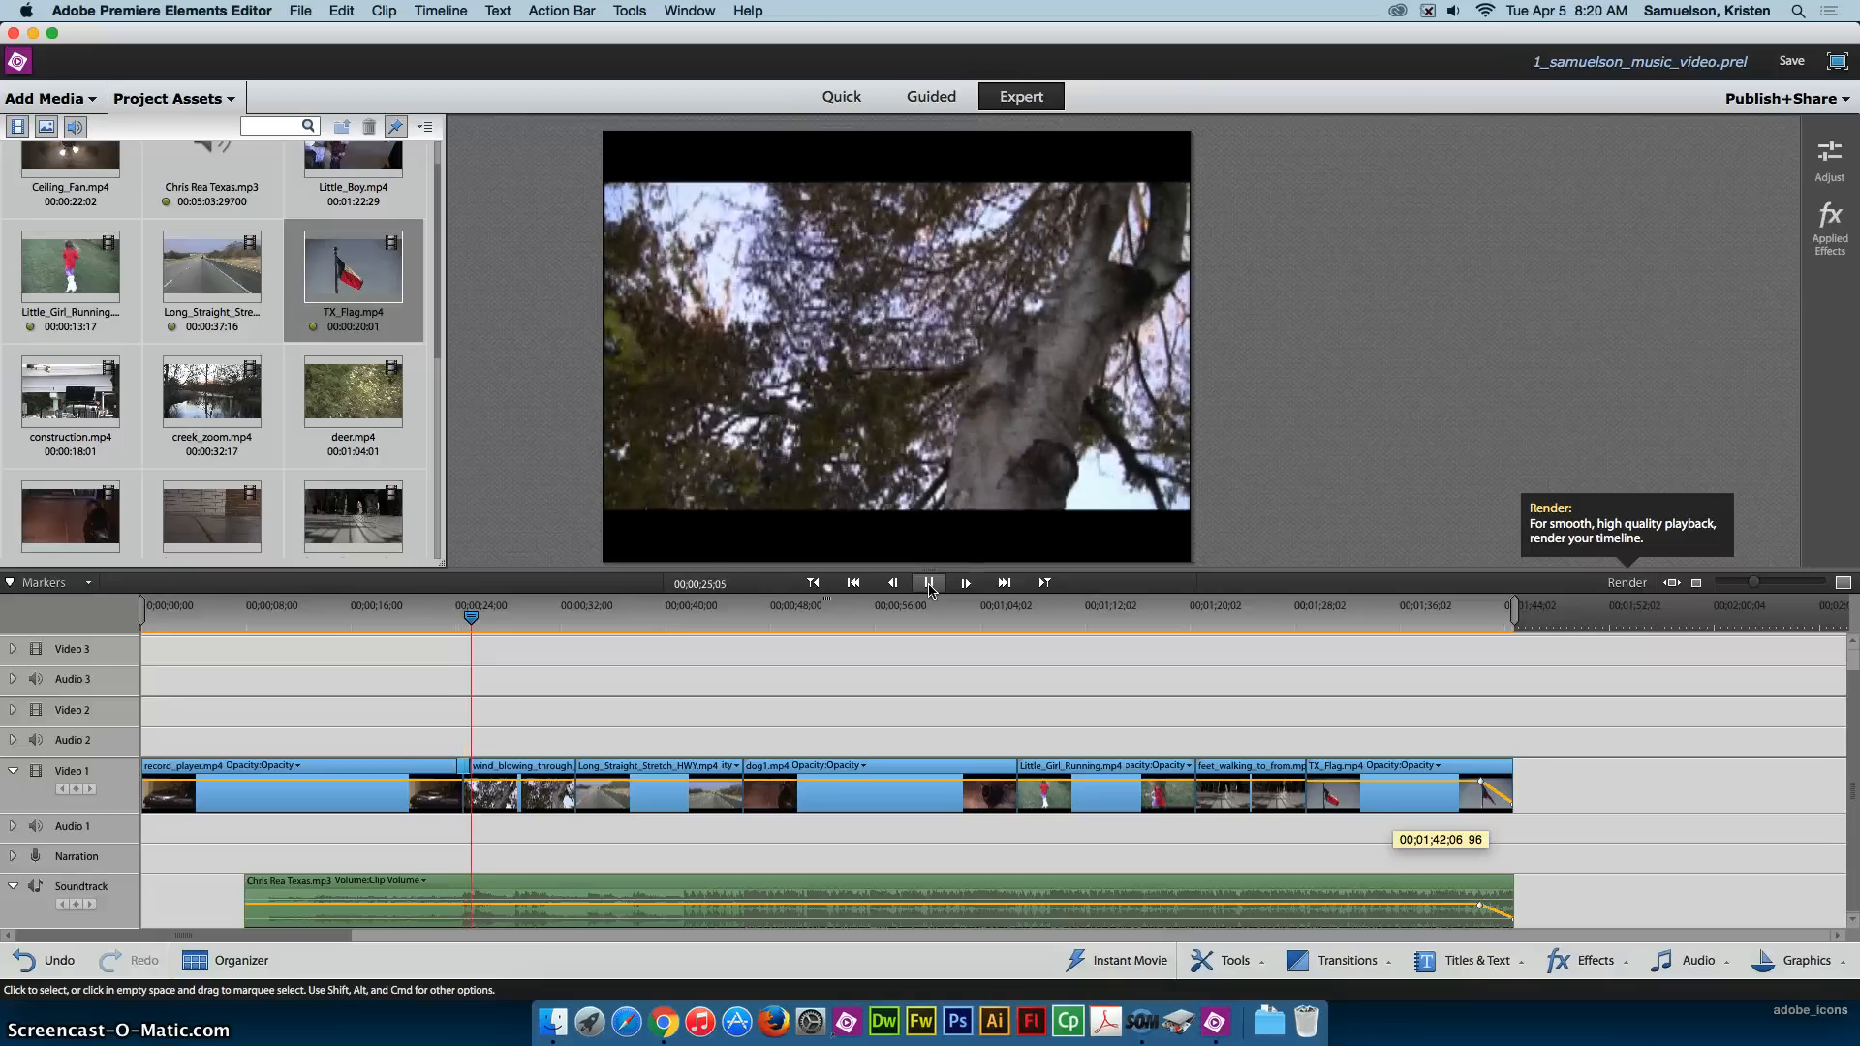
left_click(1576, 746)
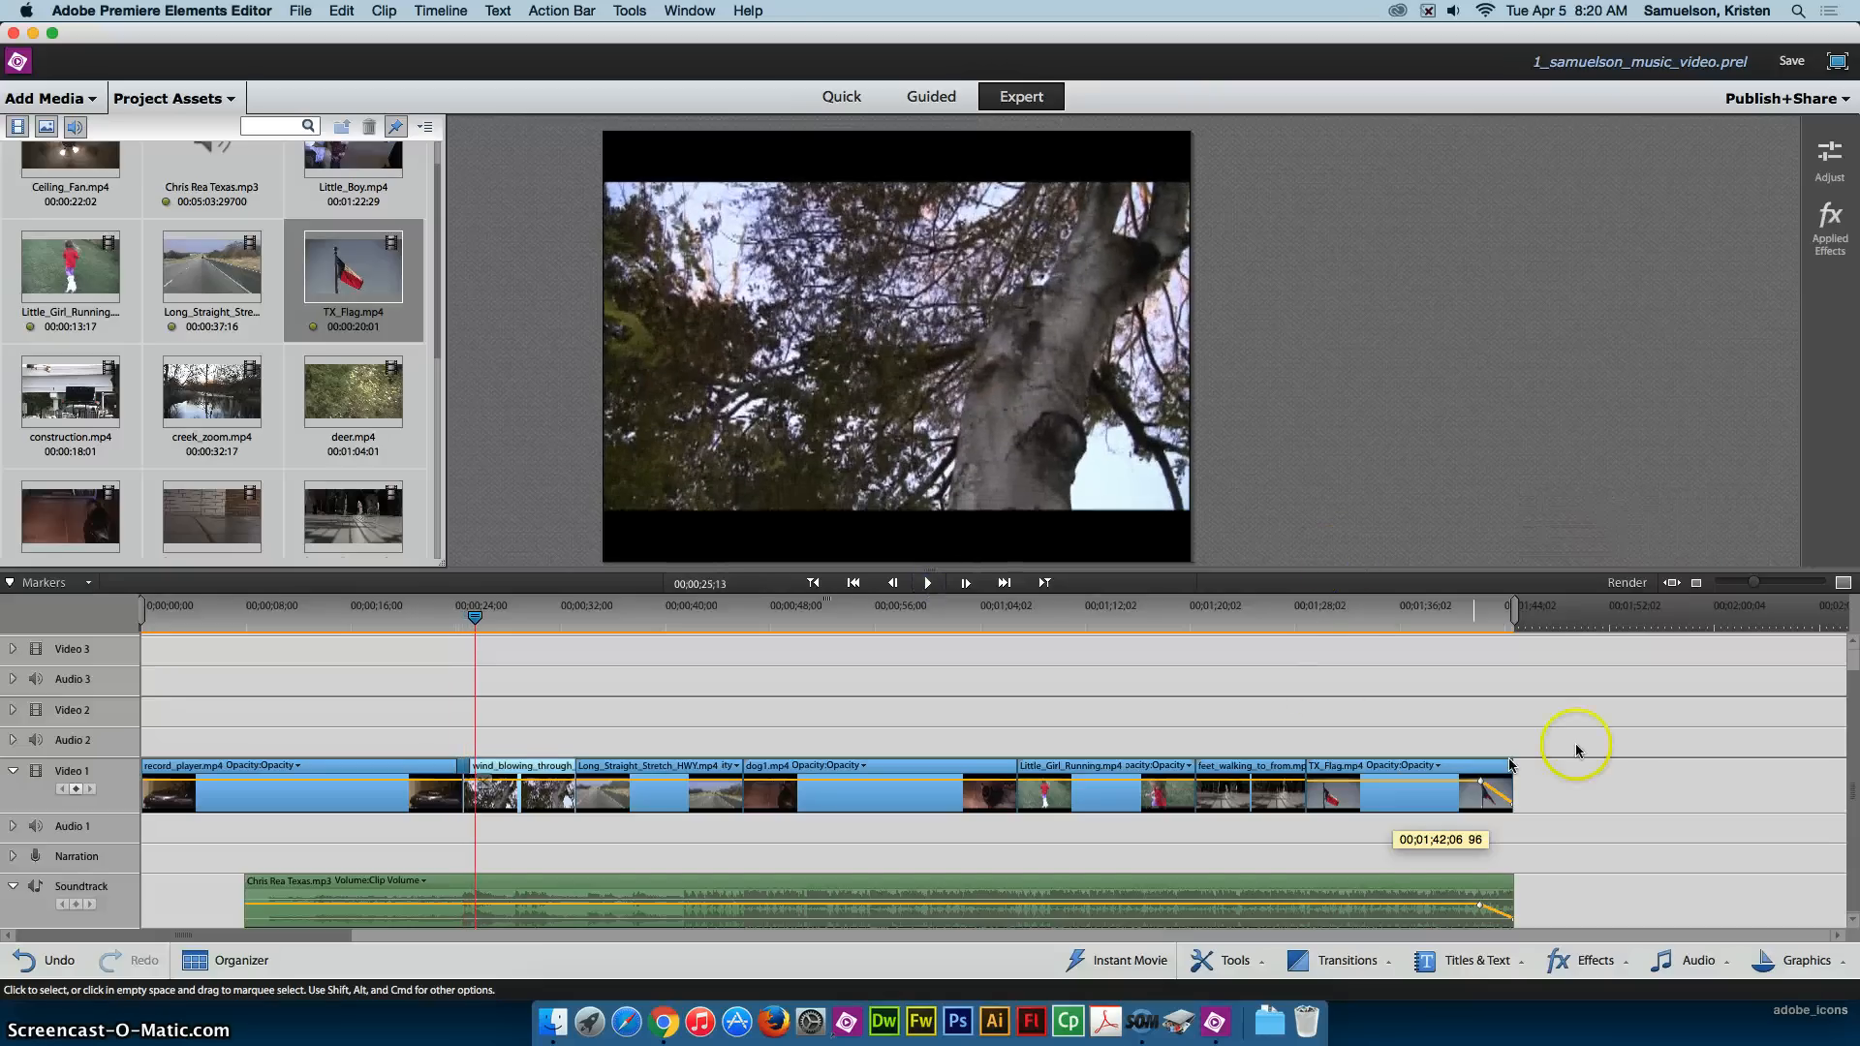
Add a Cross Dissolve between wind_blowing_through_trees.mp4 and Long_Straight_Stretch_HWY.mp4, aligned between clips
left_click(1346, 960)
left_click_drag(1429, 787, 1037, 744)
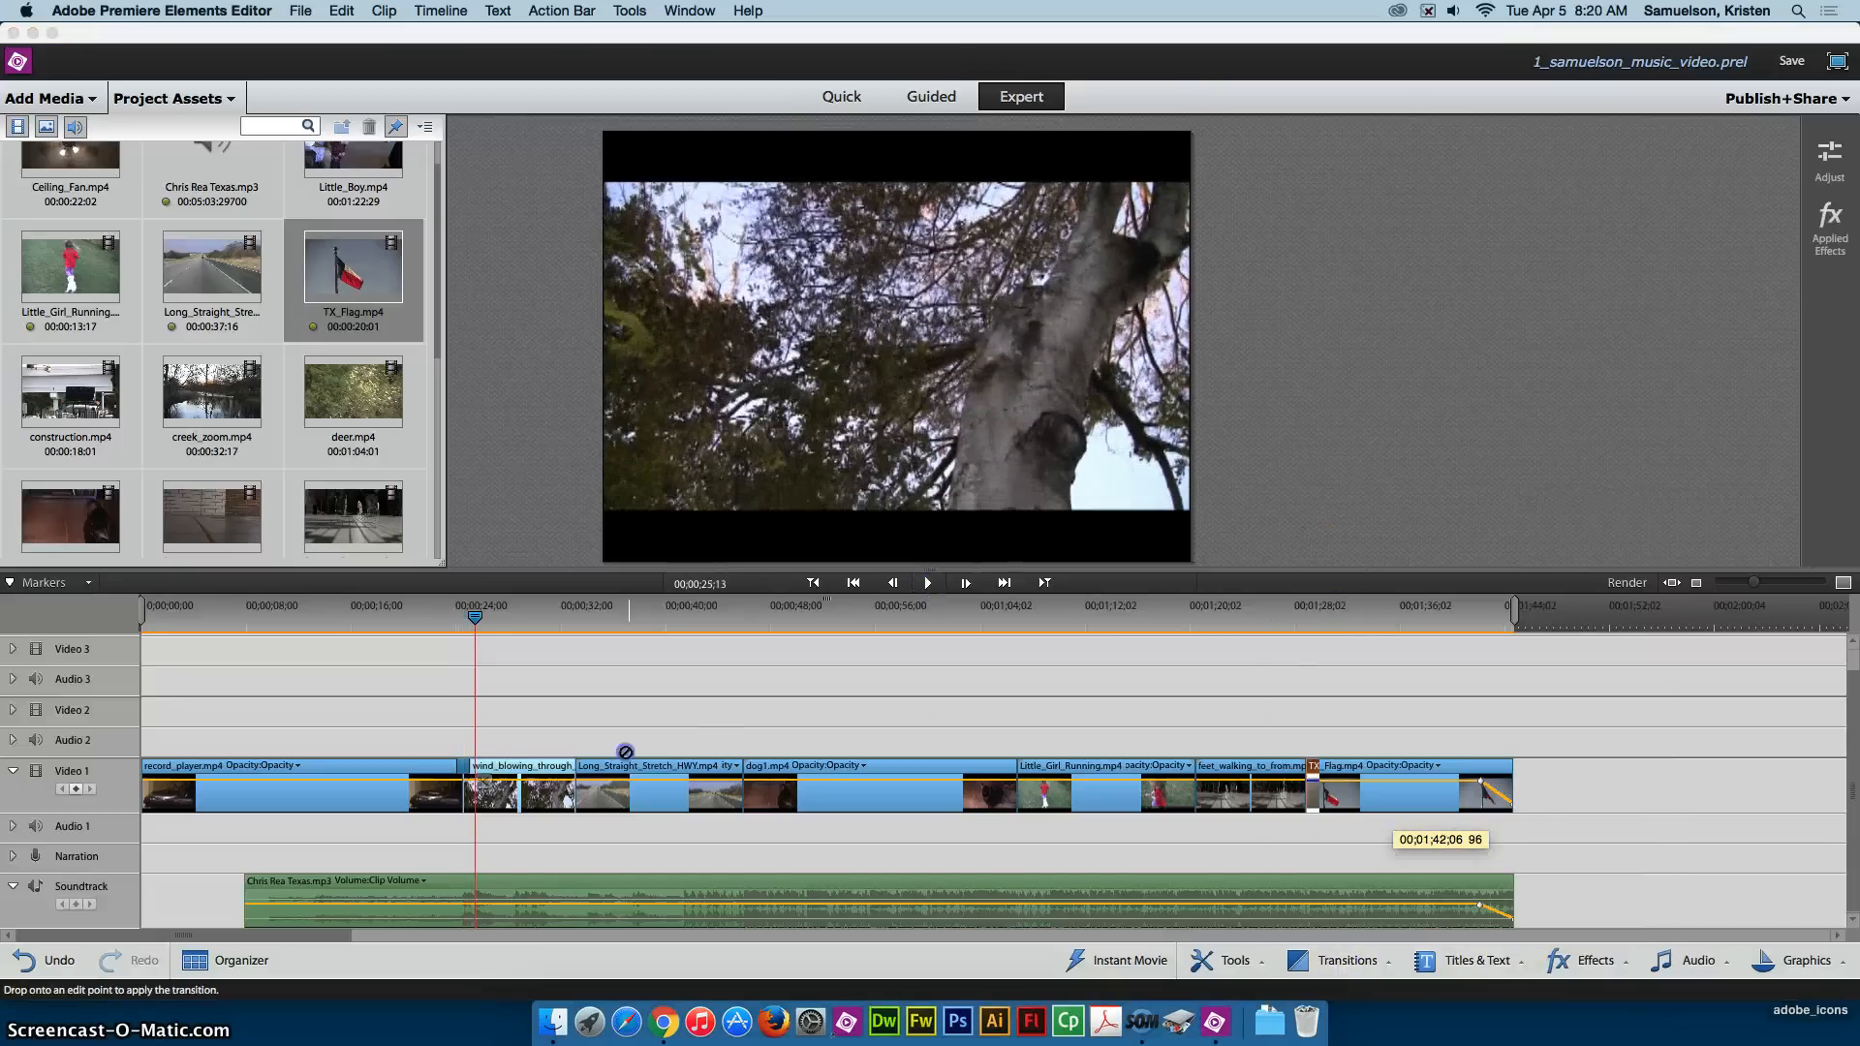
left_click_drag(577, 775, 577, 775)
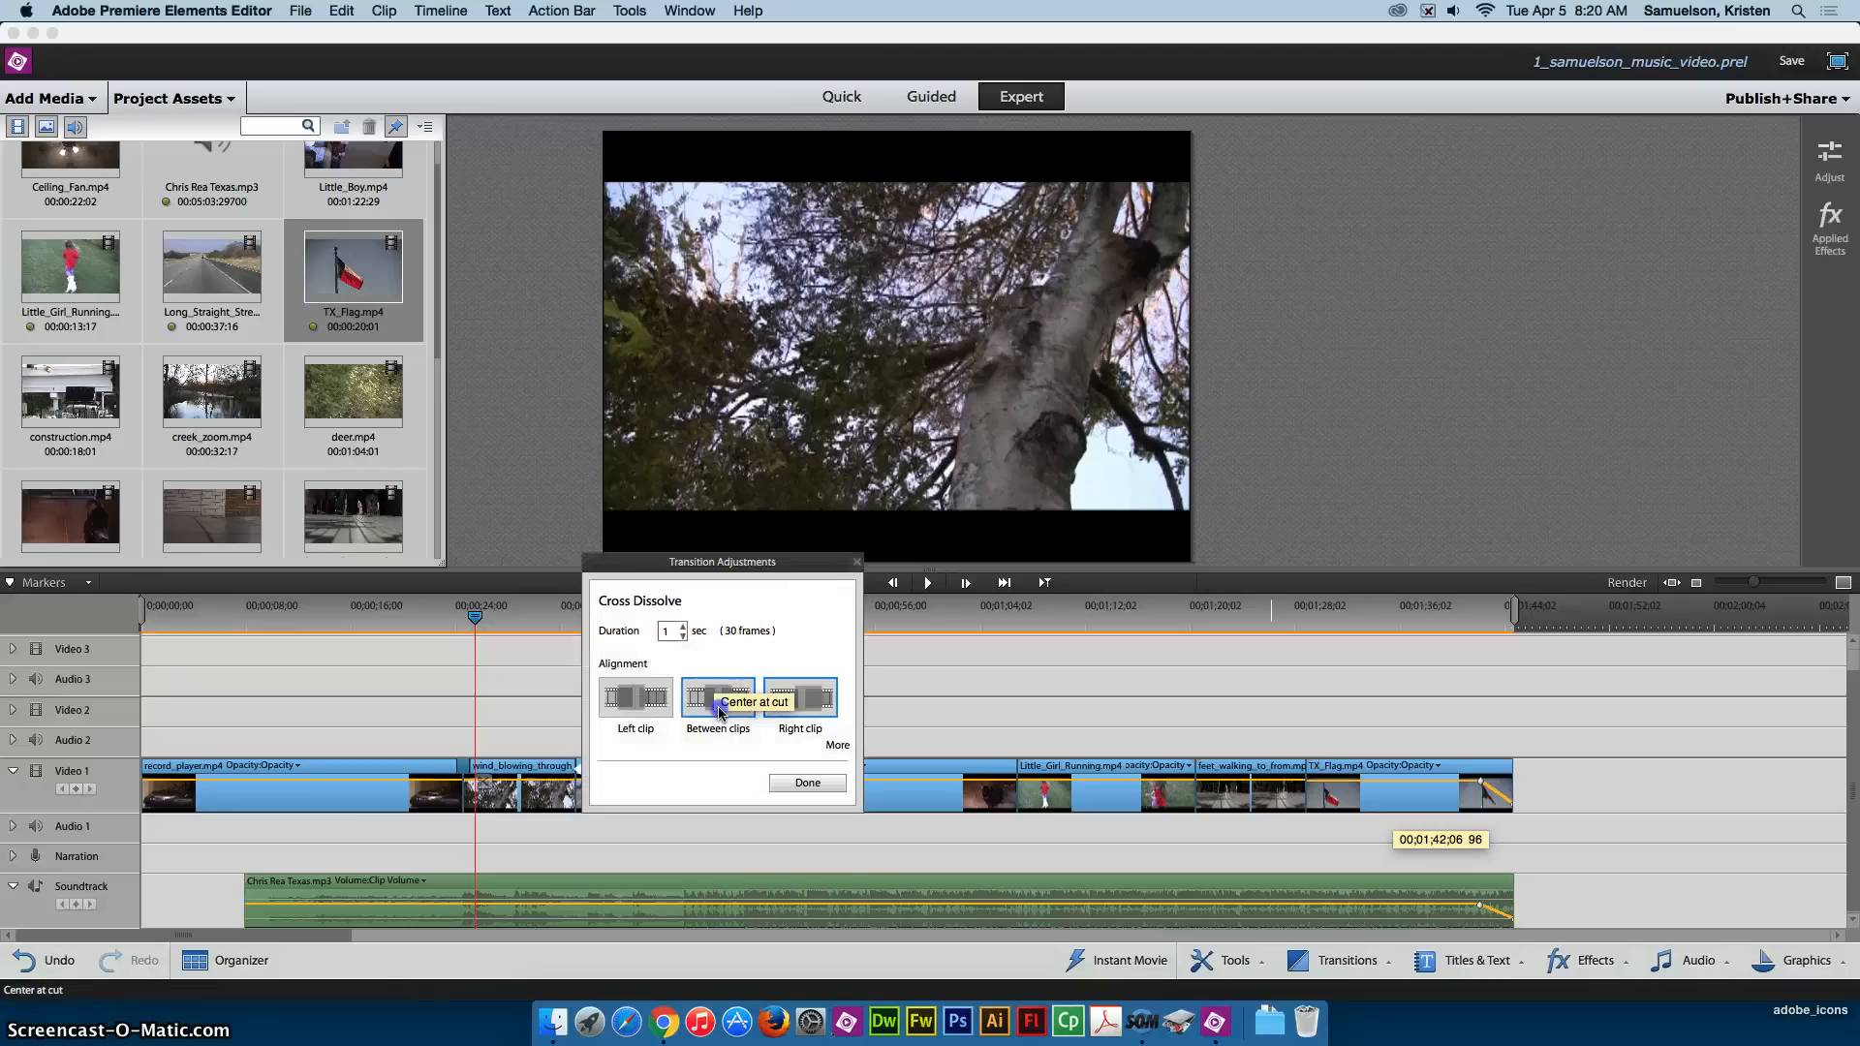
left_click(716, 699)
left_click(807, 783)
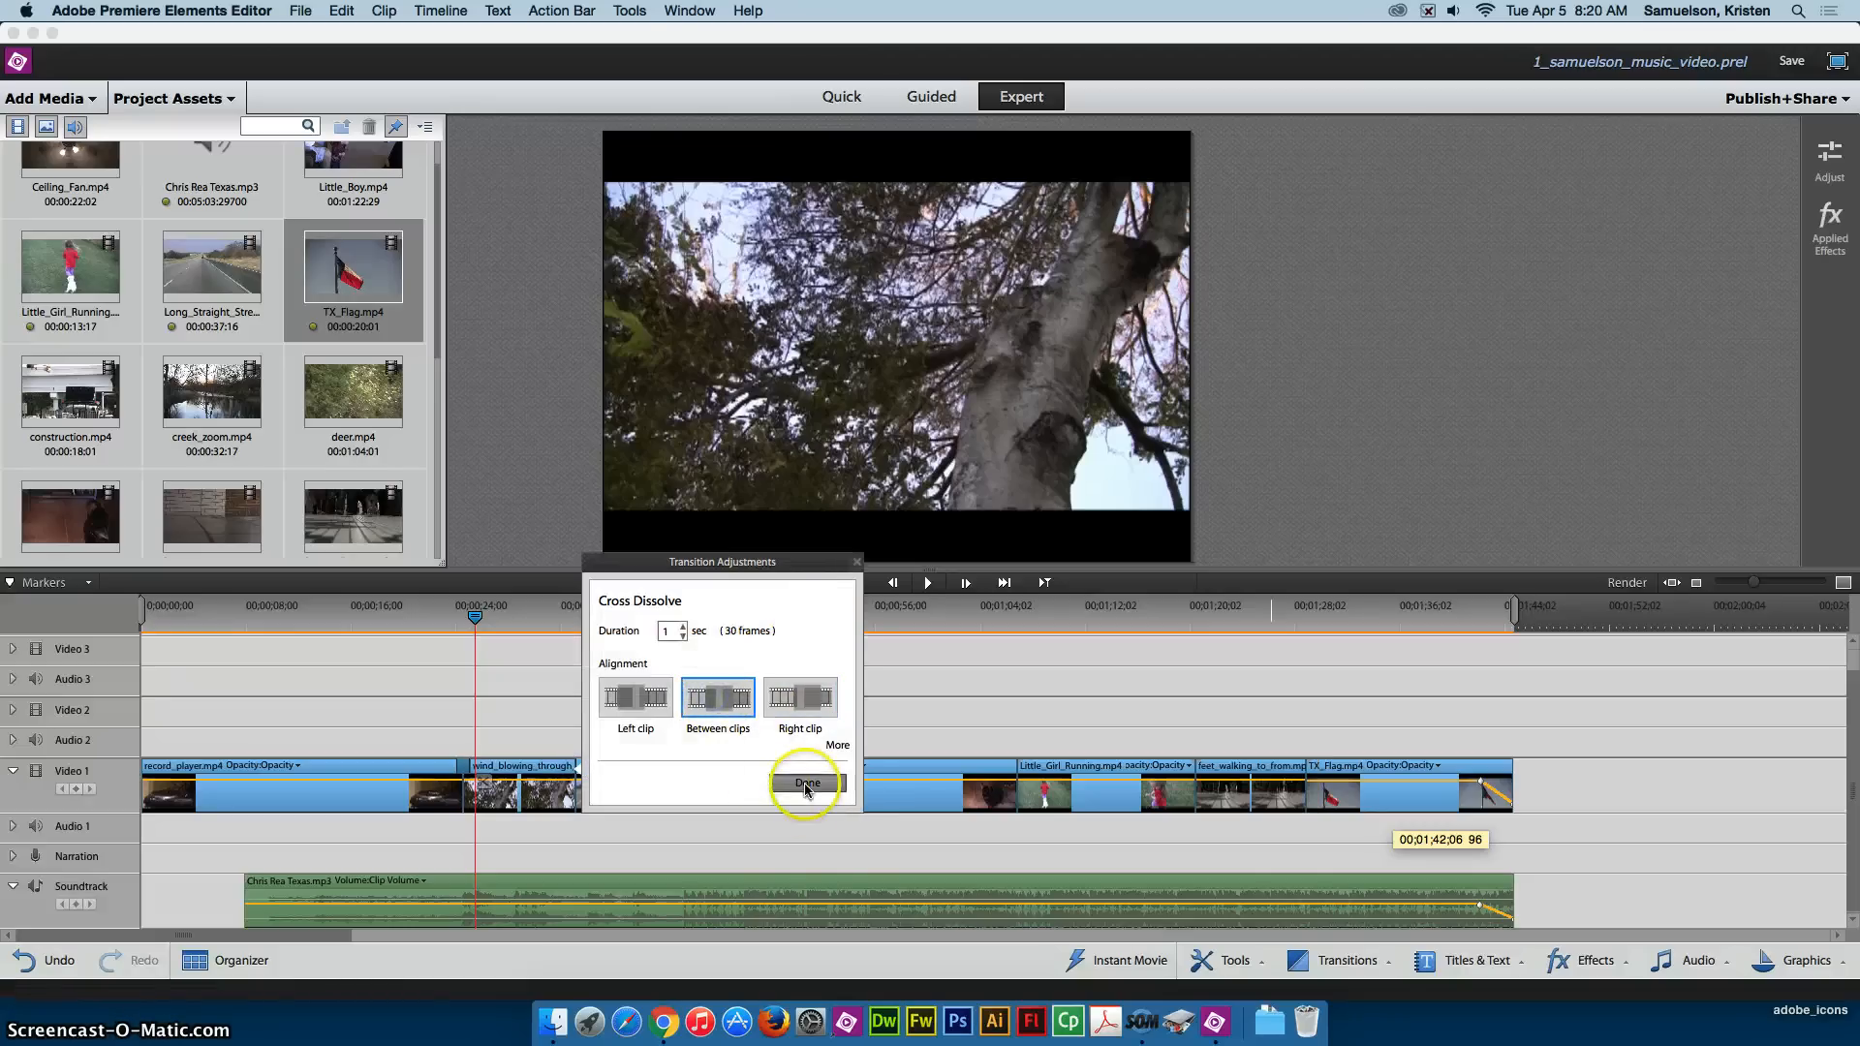
Add a Cross Dissolve between Long_Straight_Stretch_HWY.mp4 and dog1.mp4, aligned between clips
left_click(1354, 961)
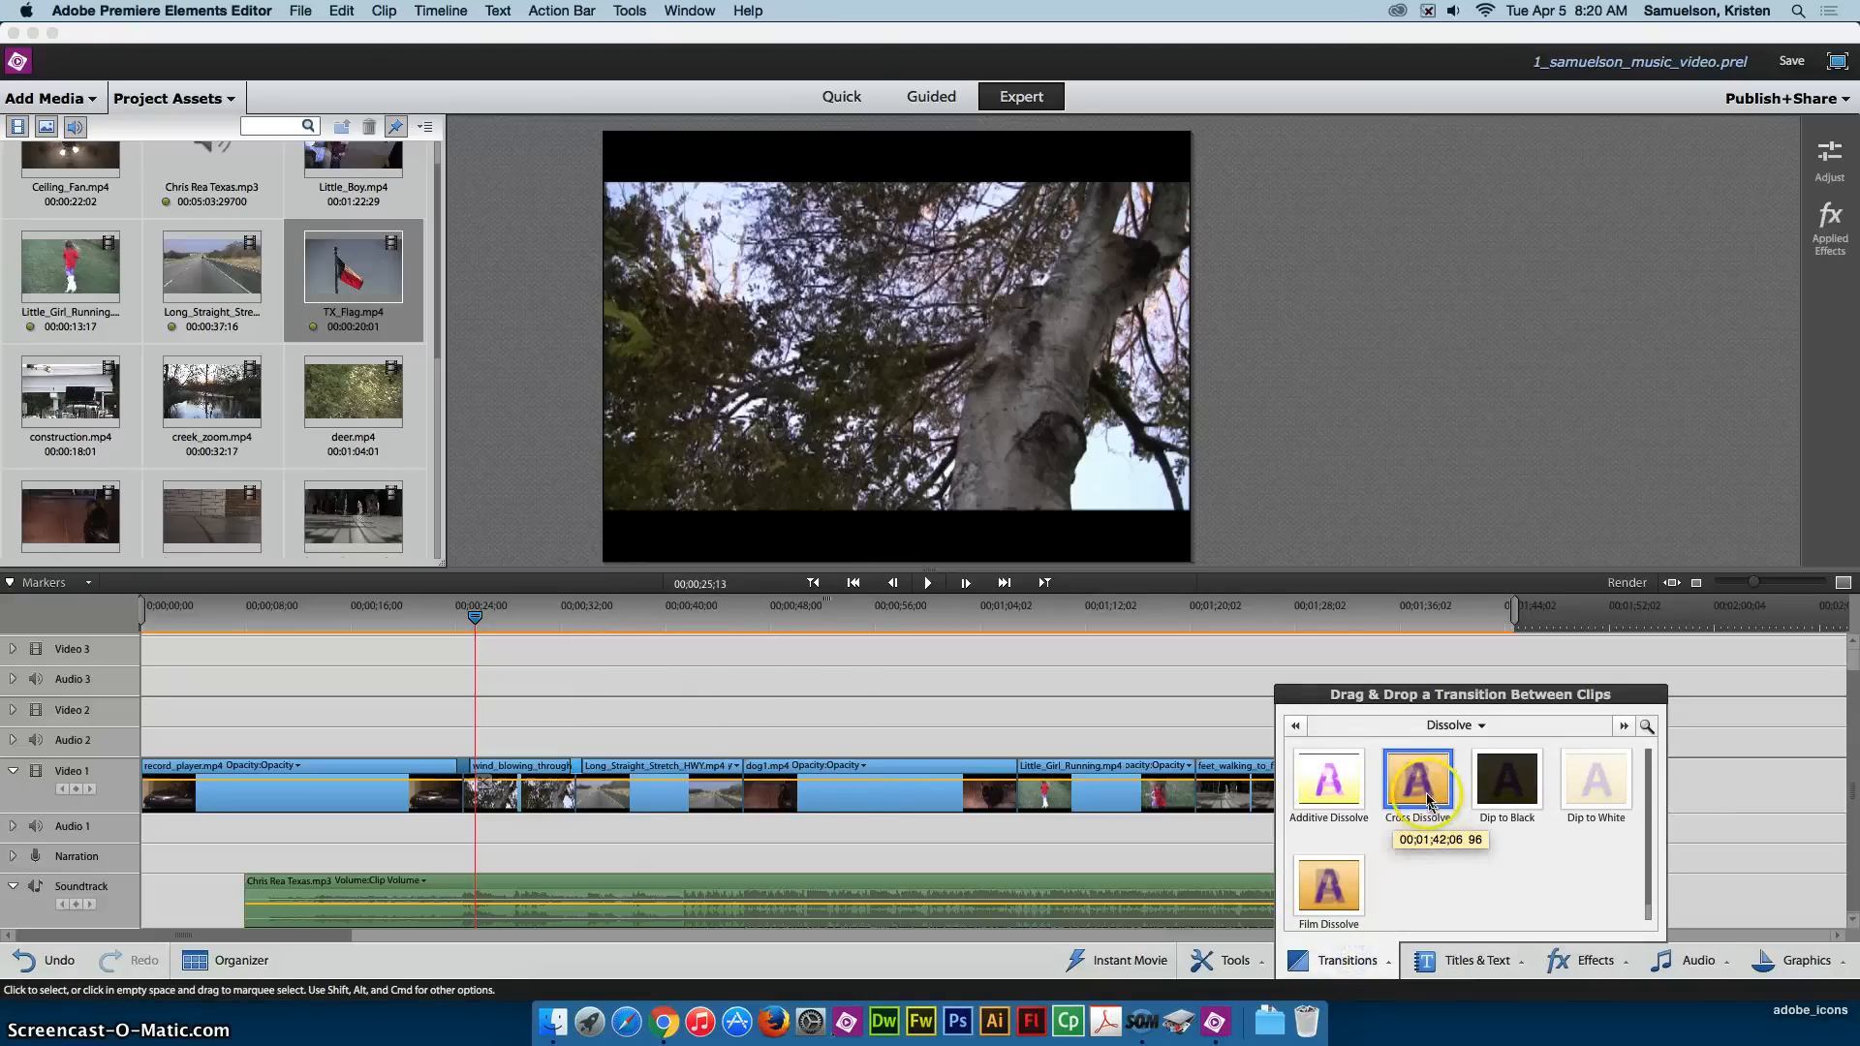
left_click_drag(1415, 780, 995, 754)
left_click_drag(751, 779, 751, 780)
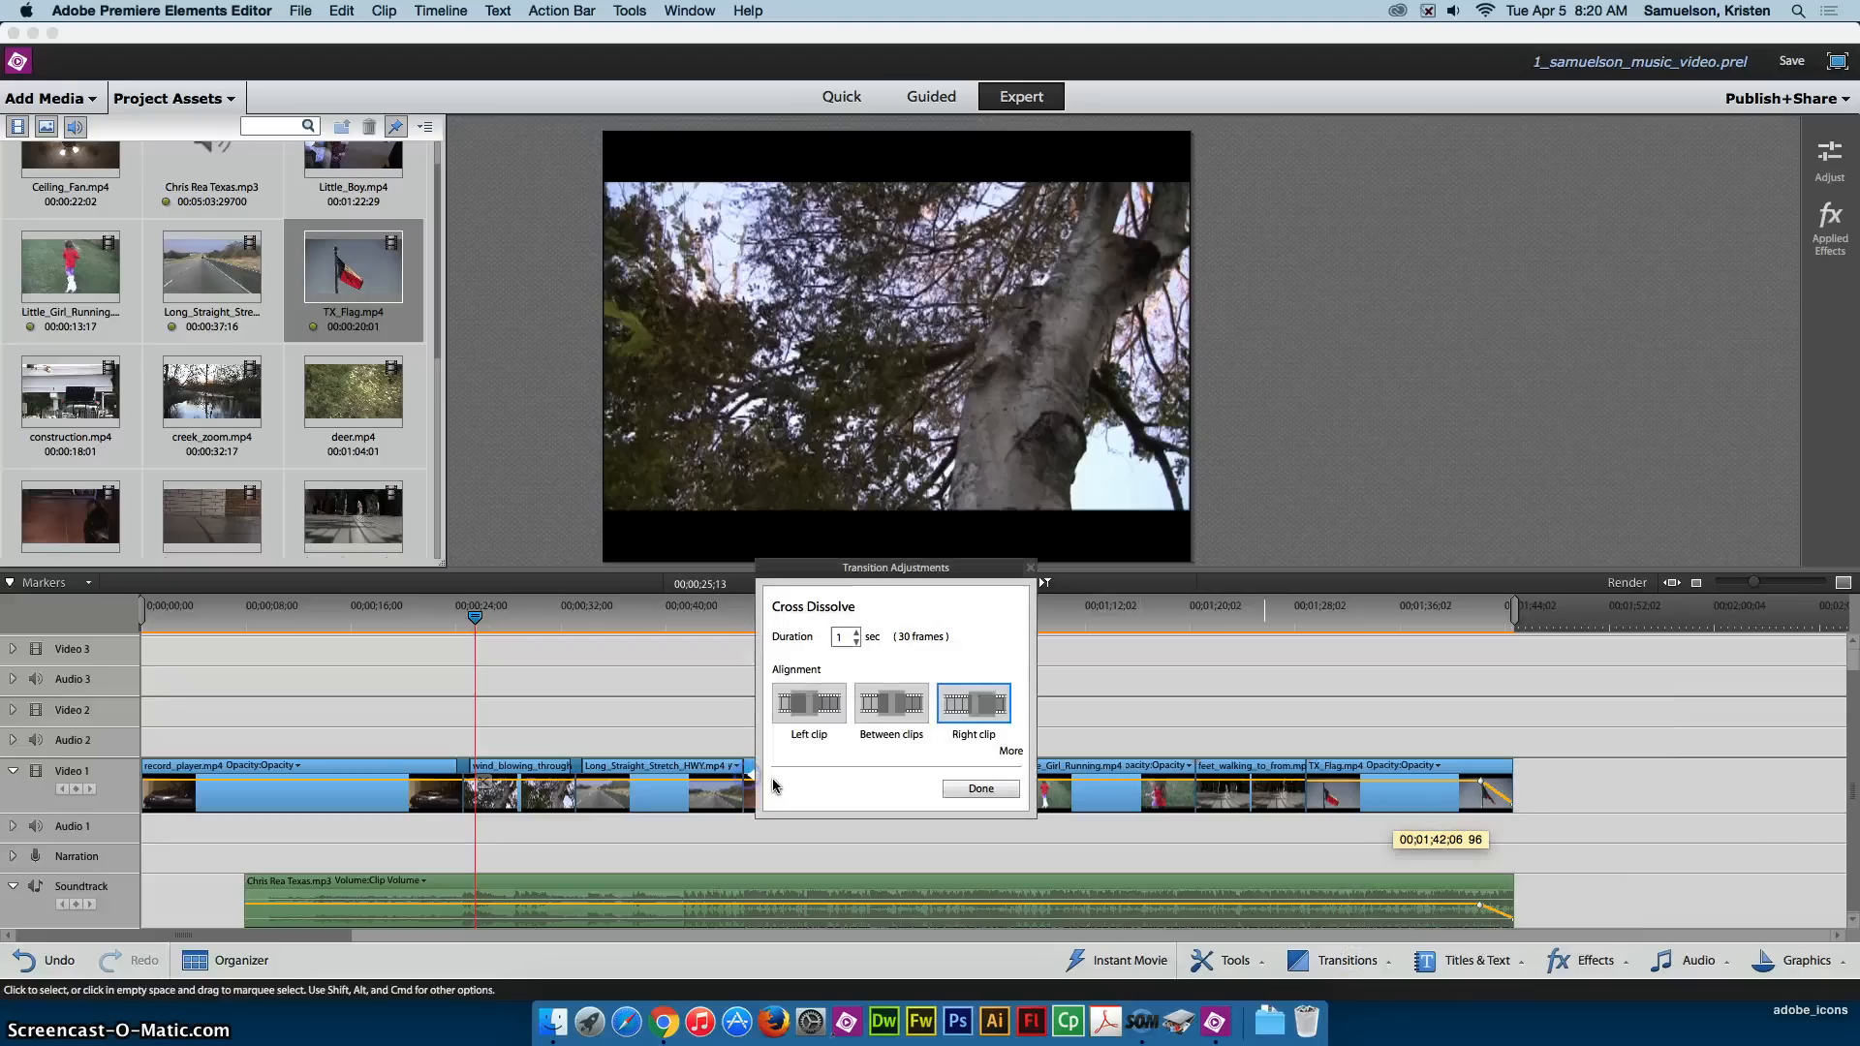
left_click(902, 717)
left_click(950, 792)
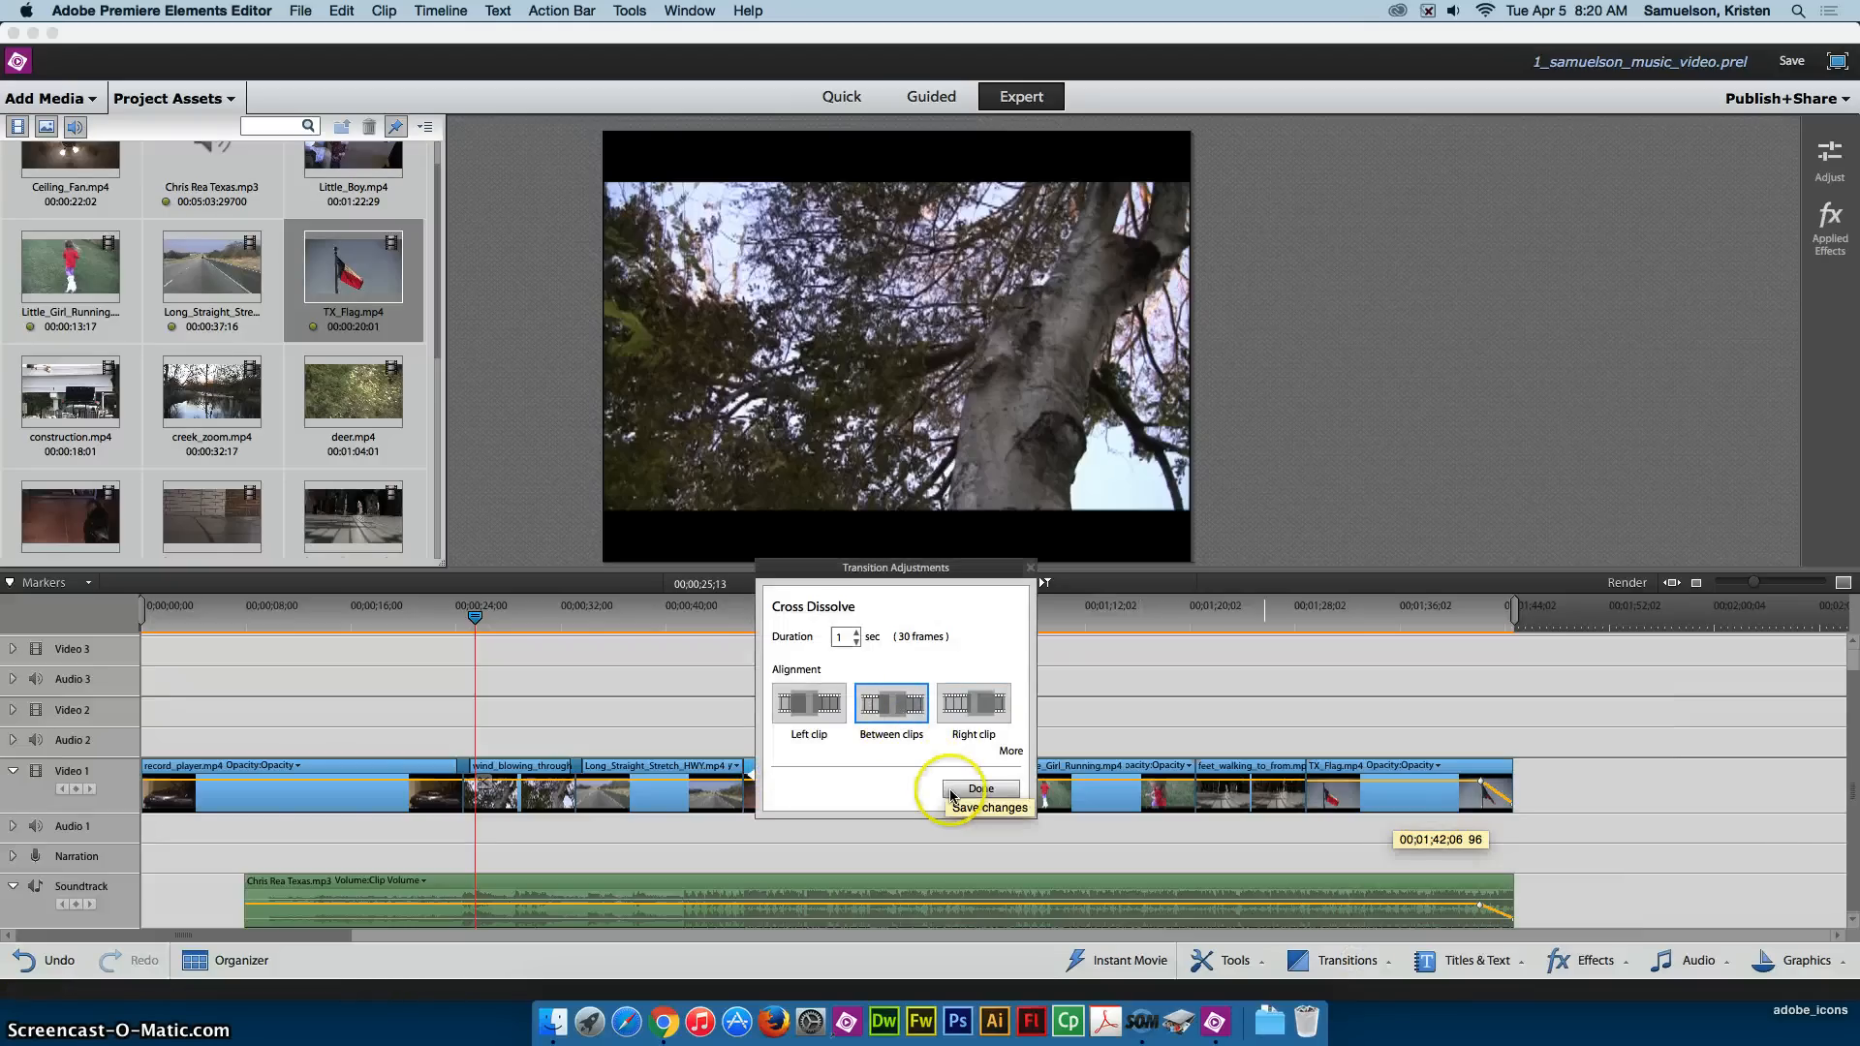
Add a Cross Dissolve between dog1.mp4 and Little_Girl_Running.mp4, aligned between clips
left_click(1351, 962)
left_click(1420, 826)
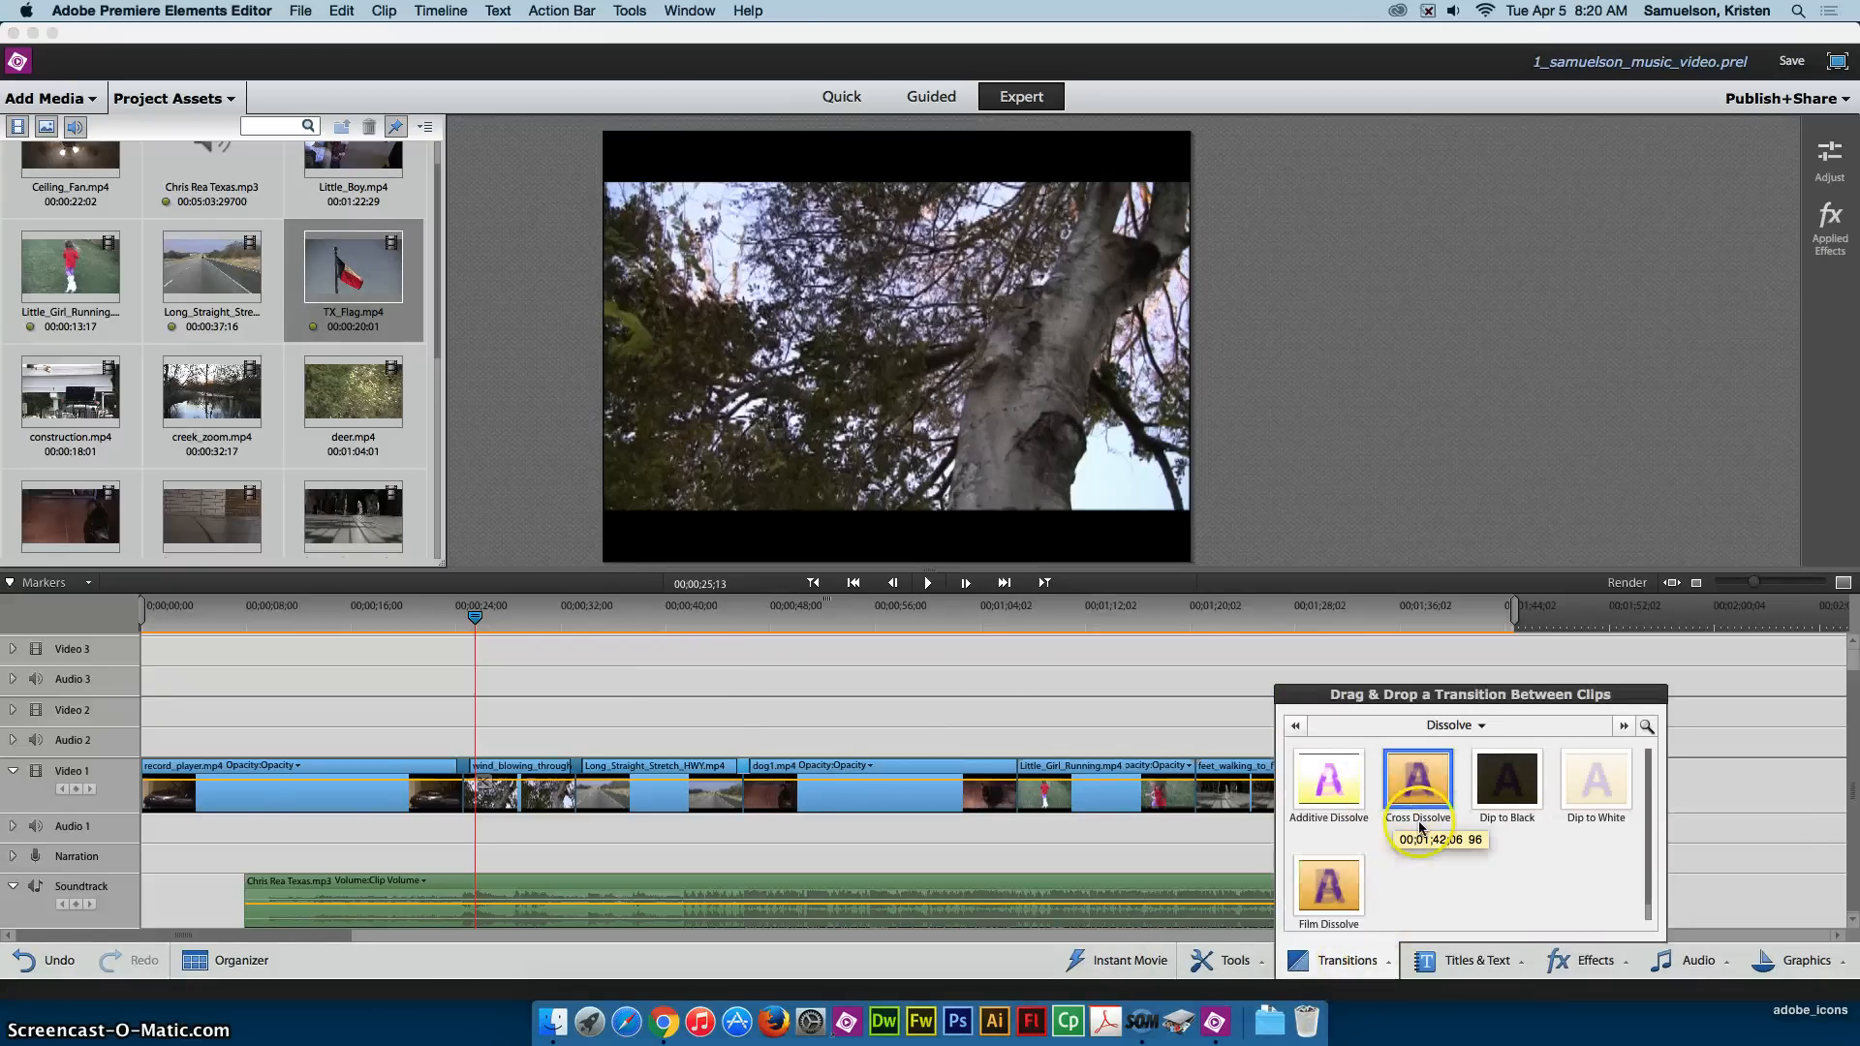
left_click_drag(1423, 788, 1135, 740)
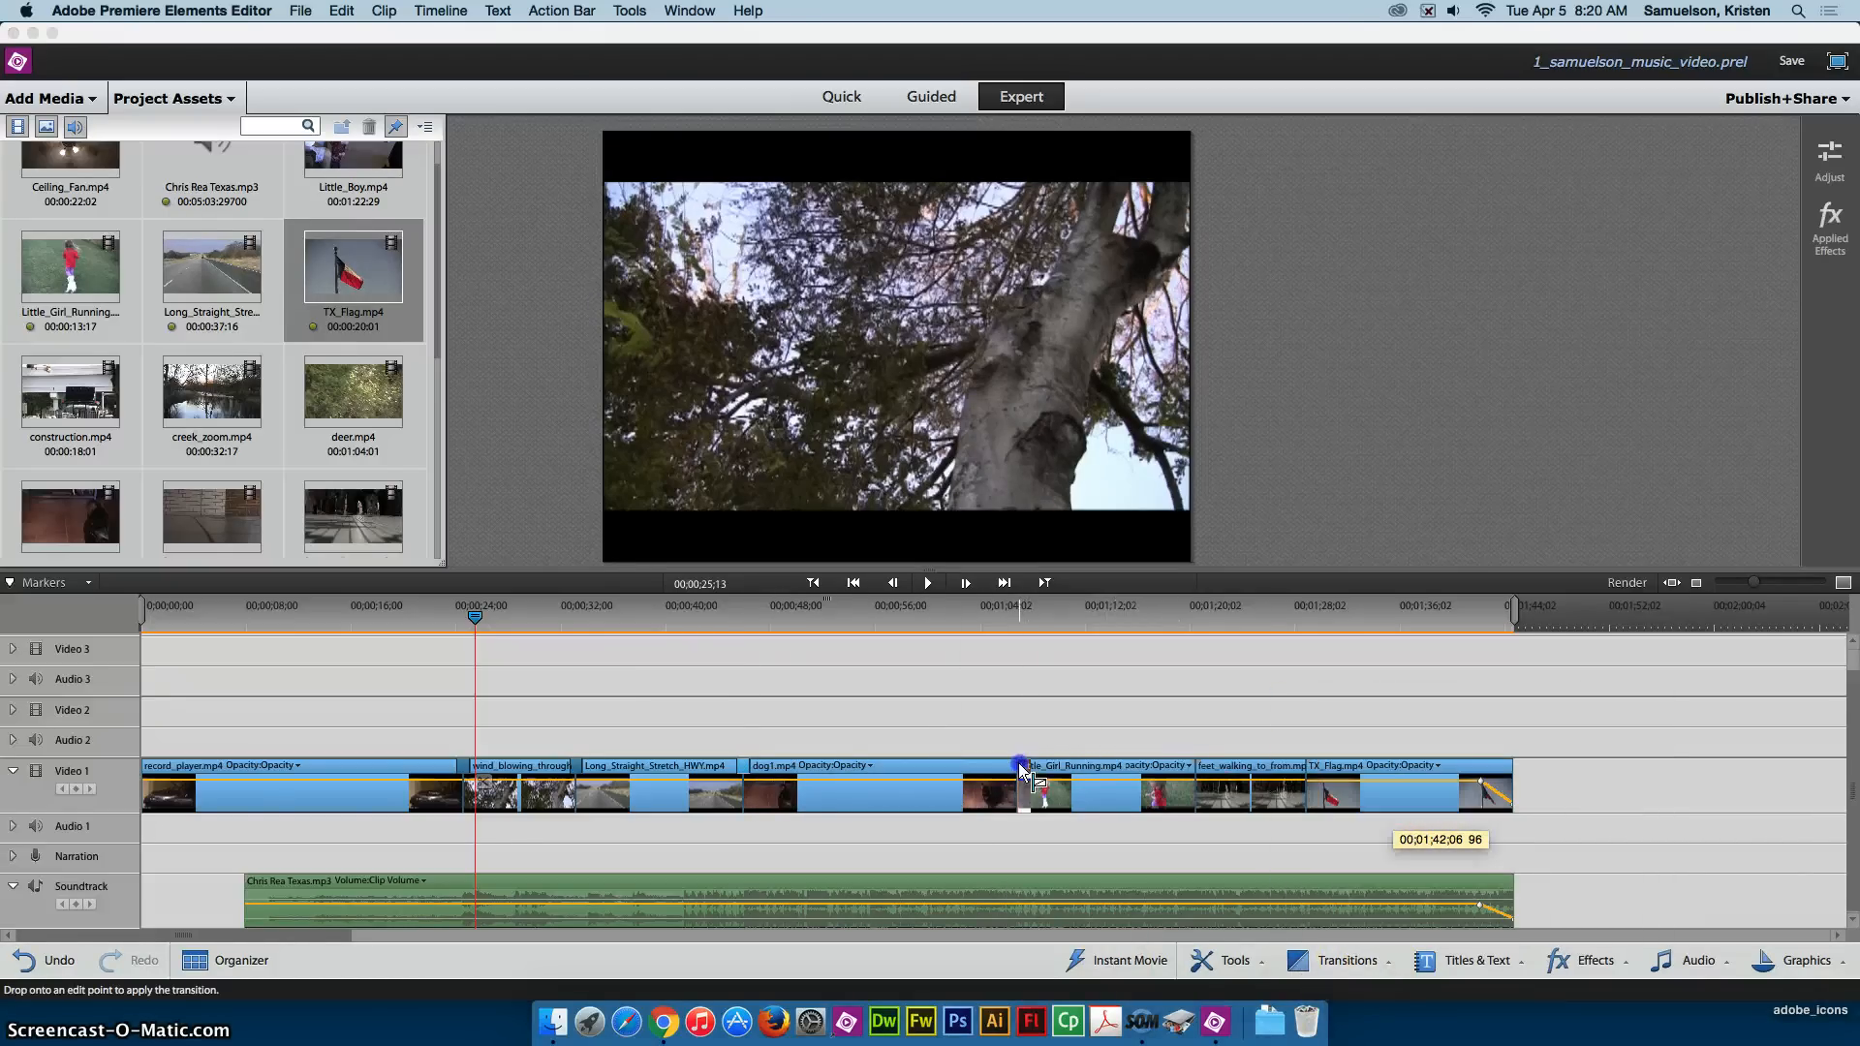
left_click_drag(1023, 773, 1024, 774)
left_click(1240, 790)
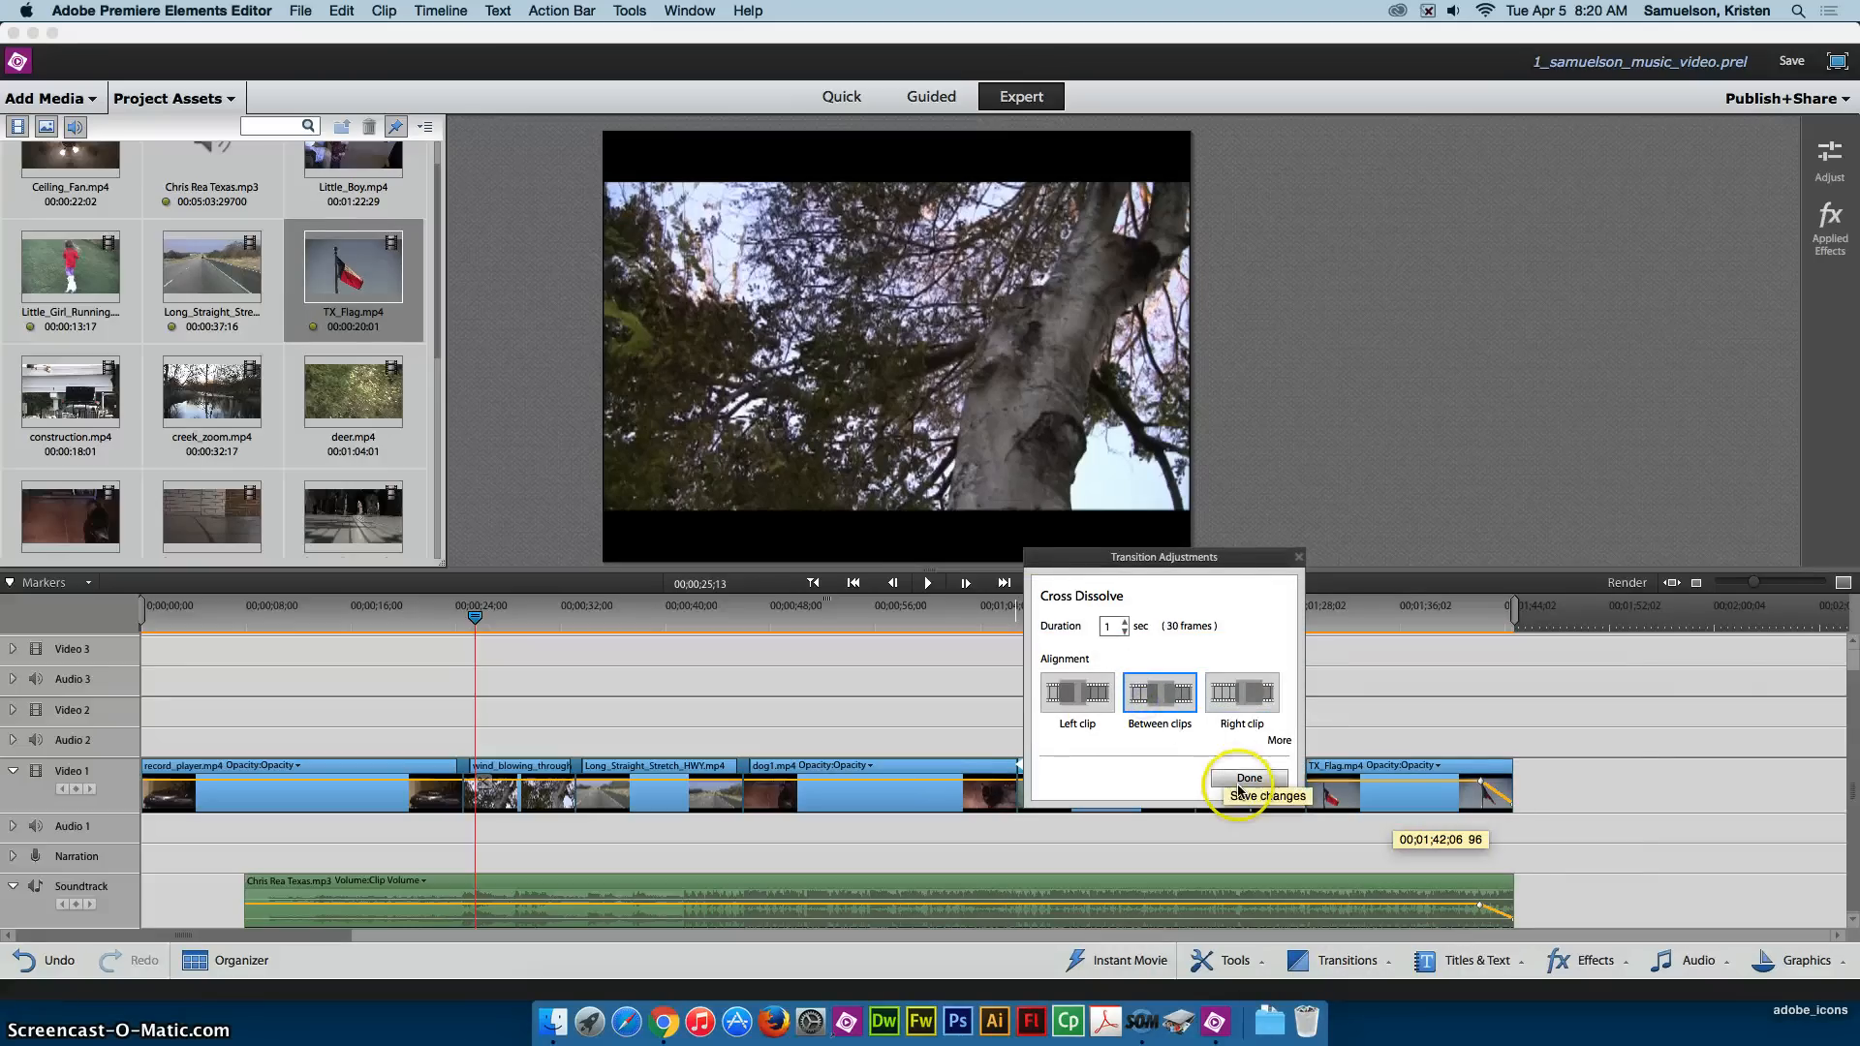
Add a Cross Dissolve between Little_Girl_Running.mp4 and feet_walking_to_from.mp4, aligned between clips
left_click(1264, 965)
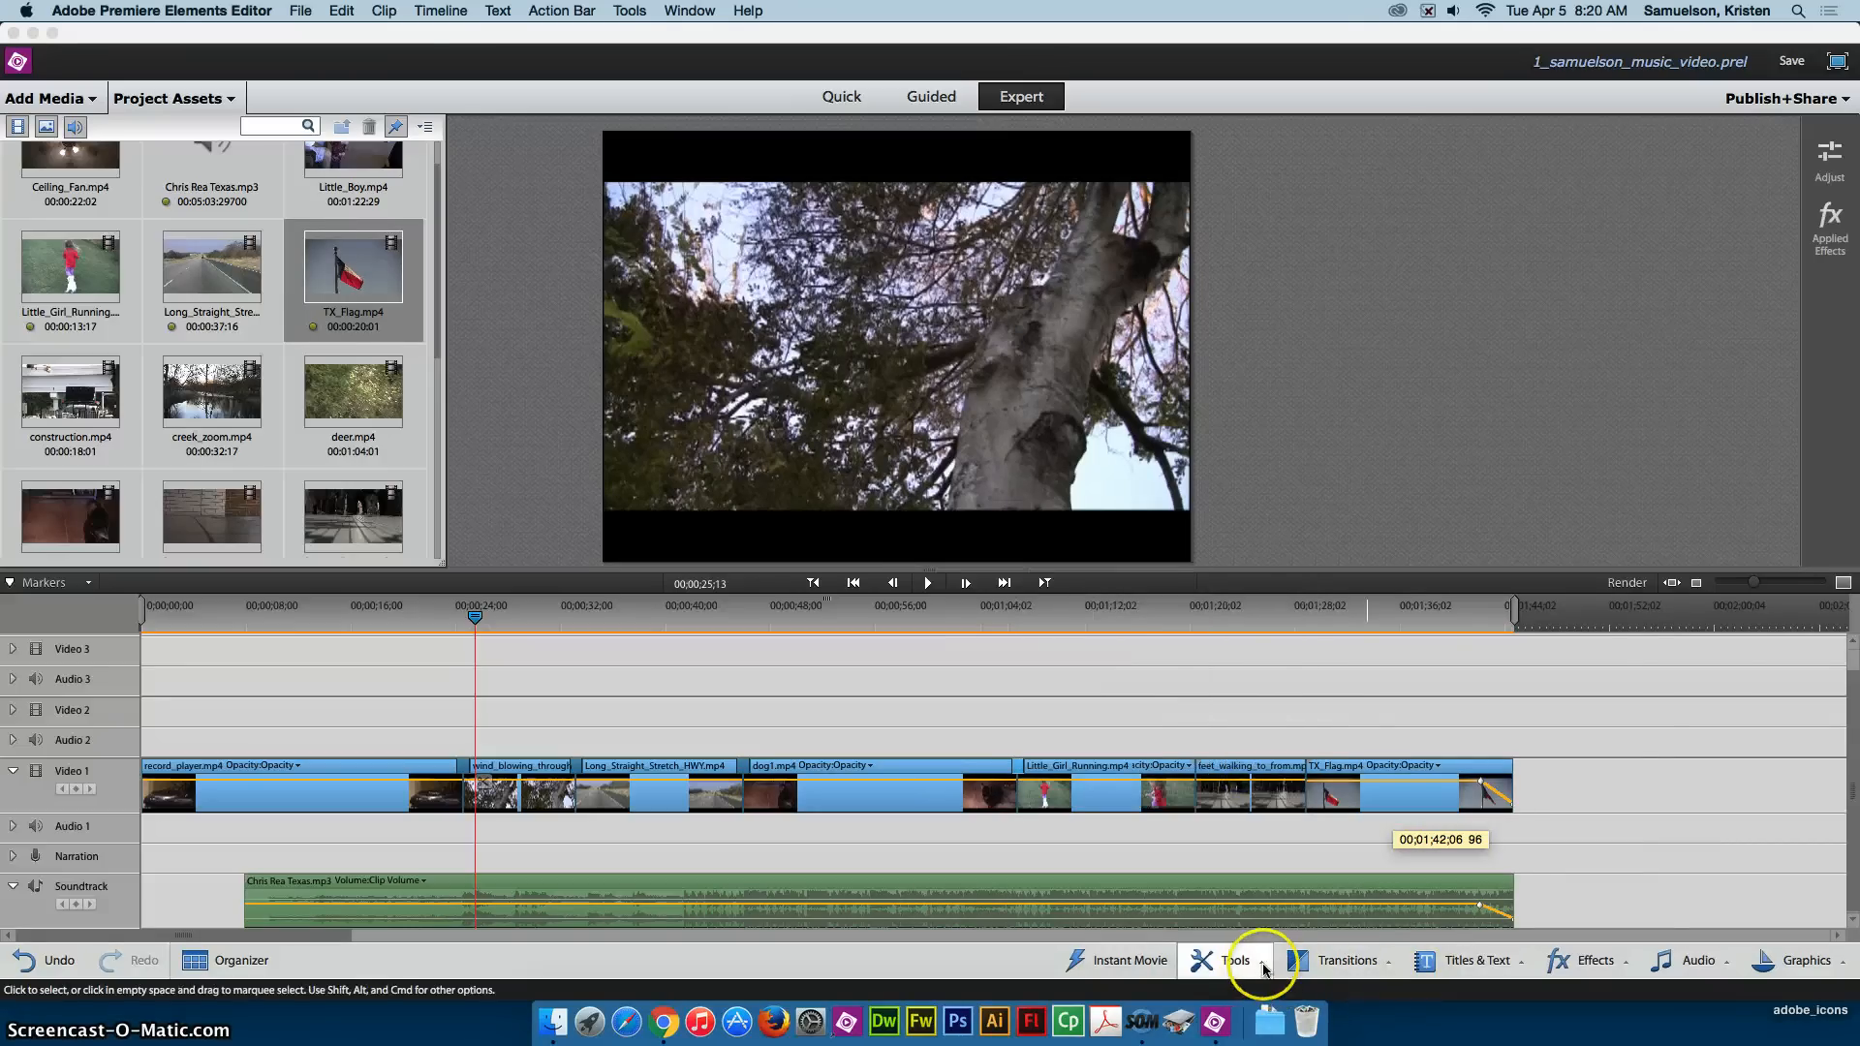
left_click(1323, 959)
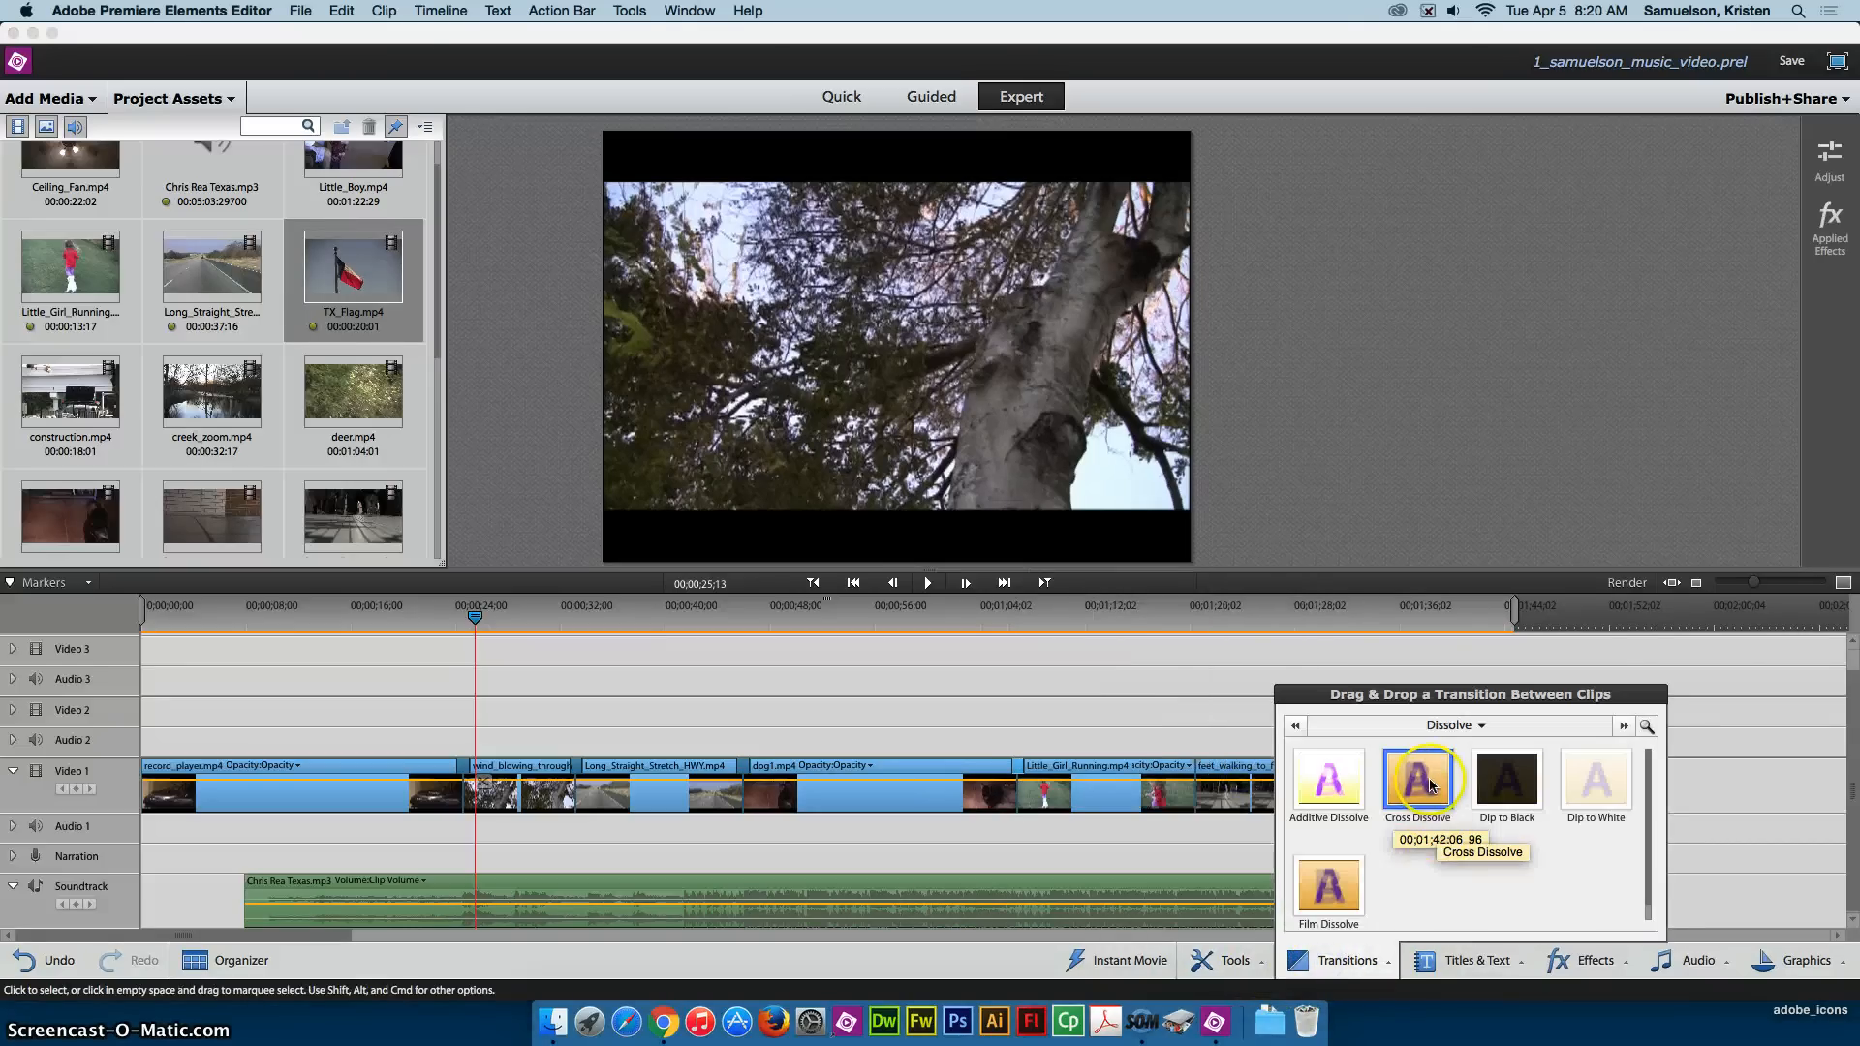
left_click_drag(1429, 785, 1209, 770)
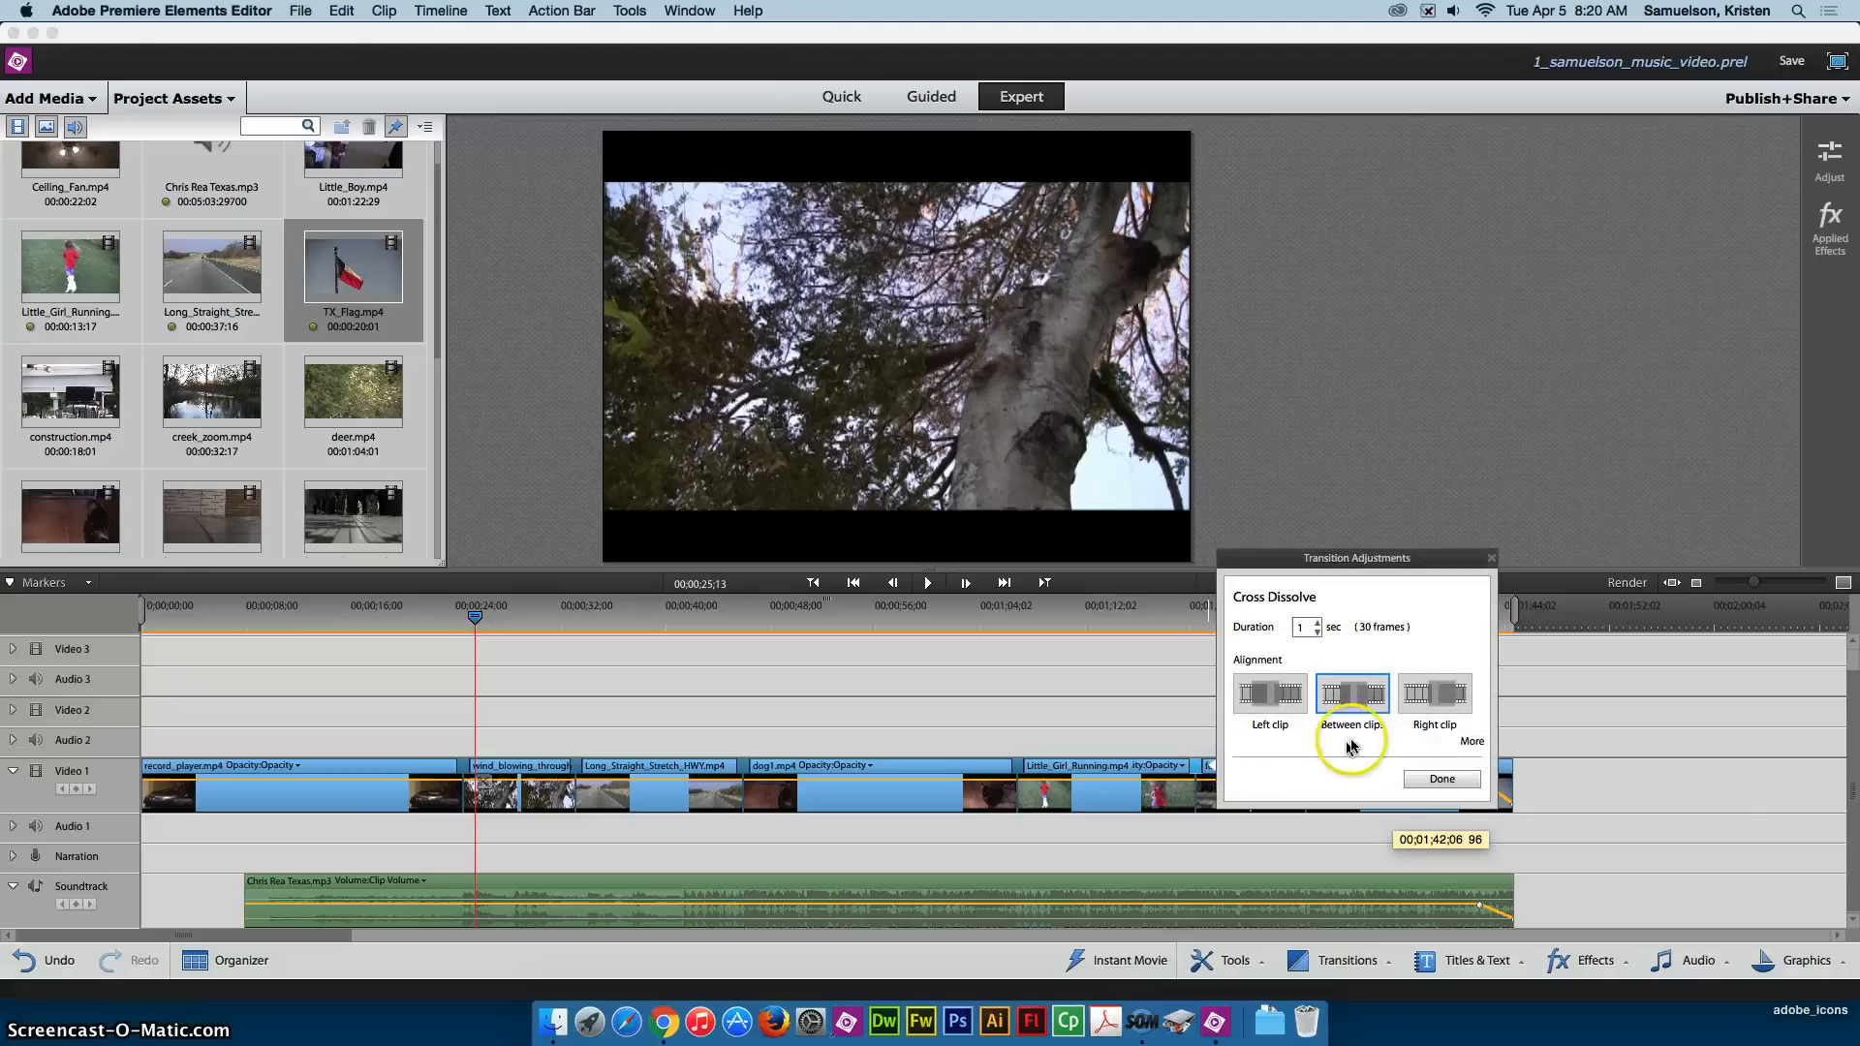
left_click(1434, 780)
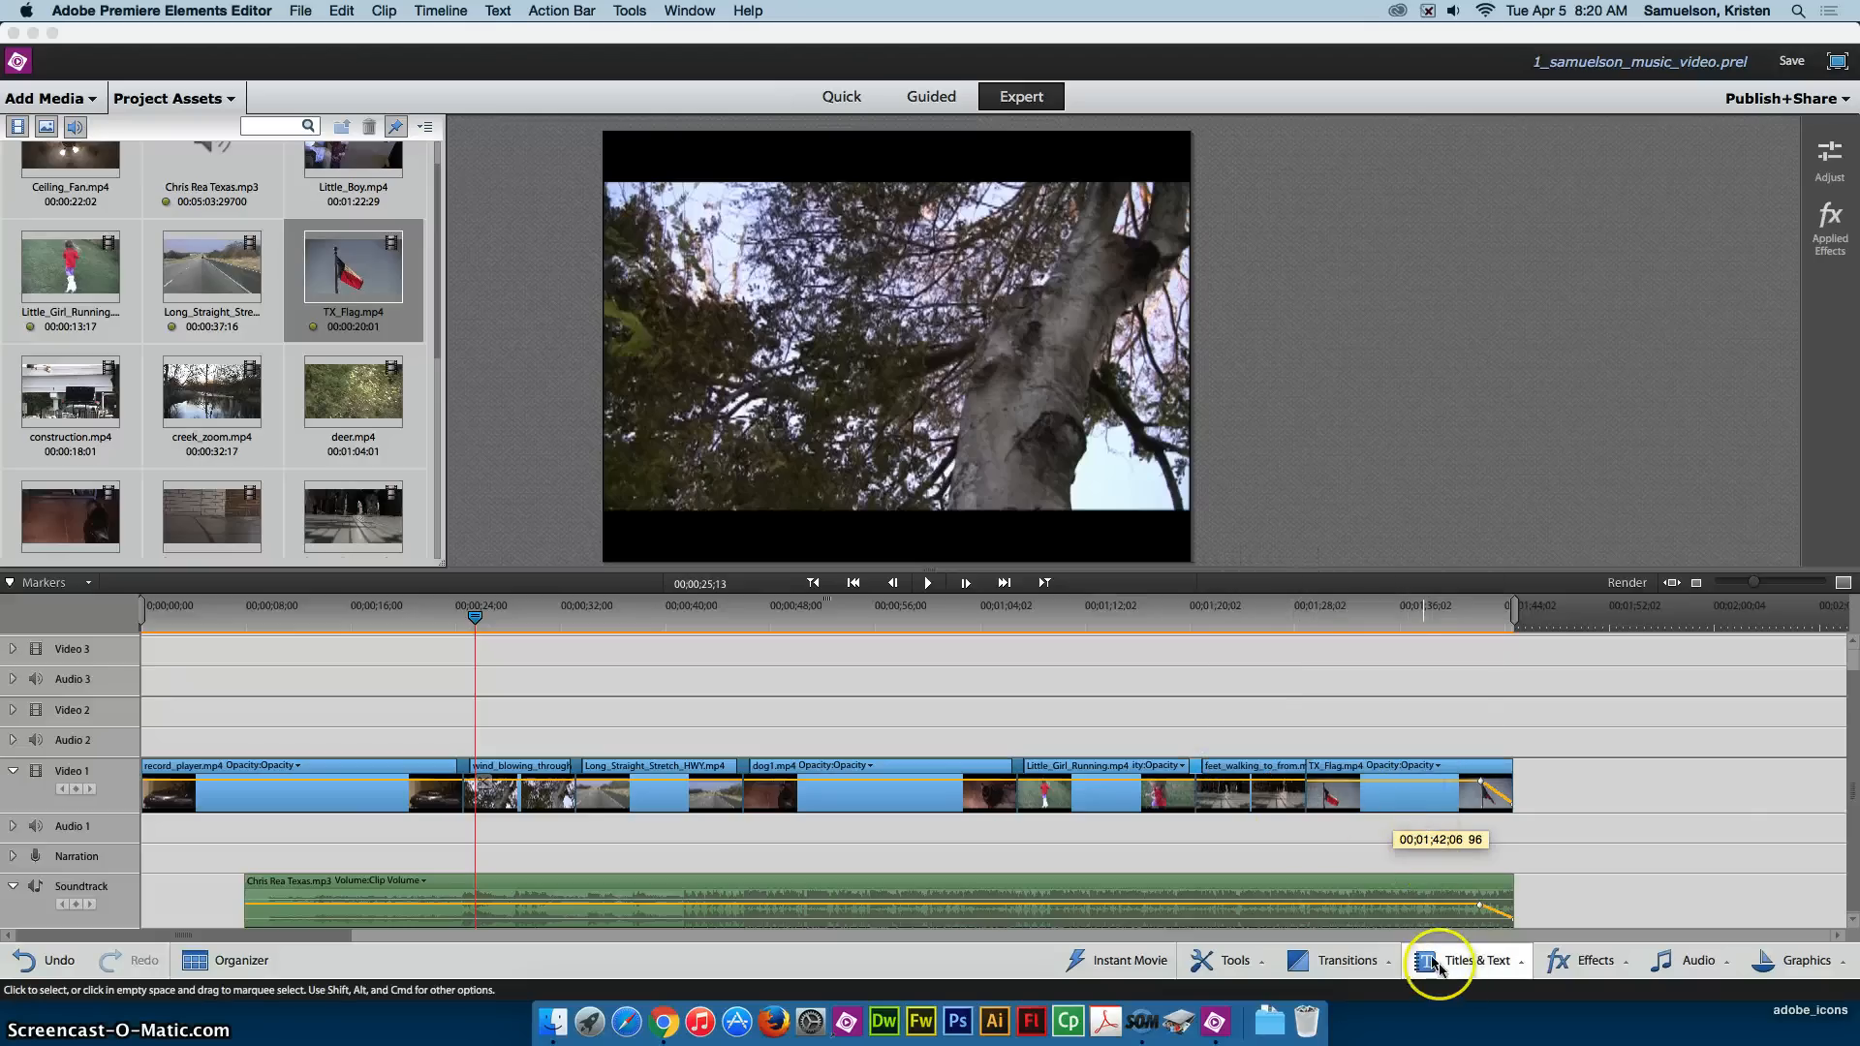
Add a Cross Dissolve between feet_walking_to_from.mp4 and TX_Flag.mp4, aligned between clips
left_click(1373, 971)
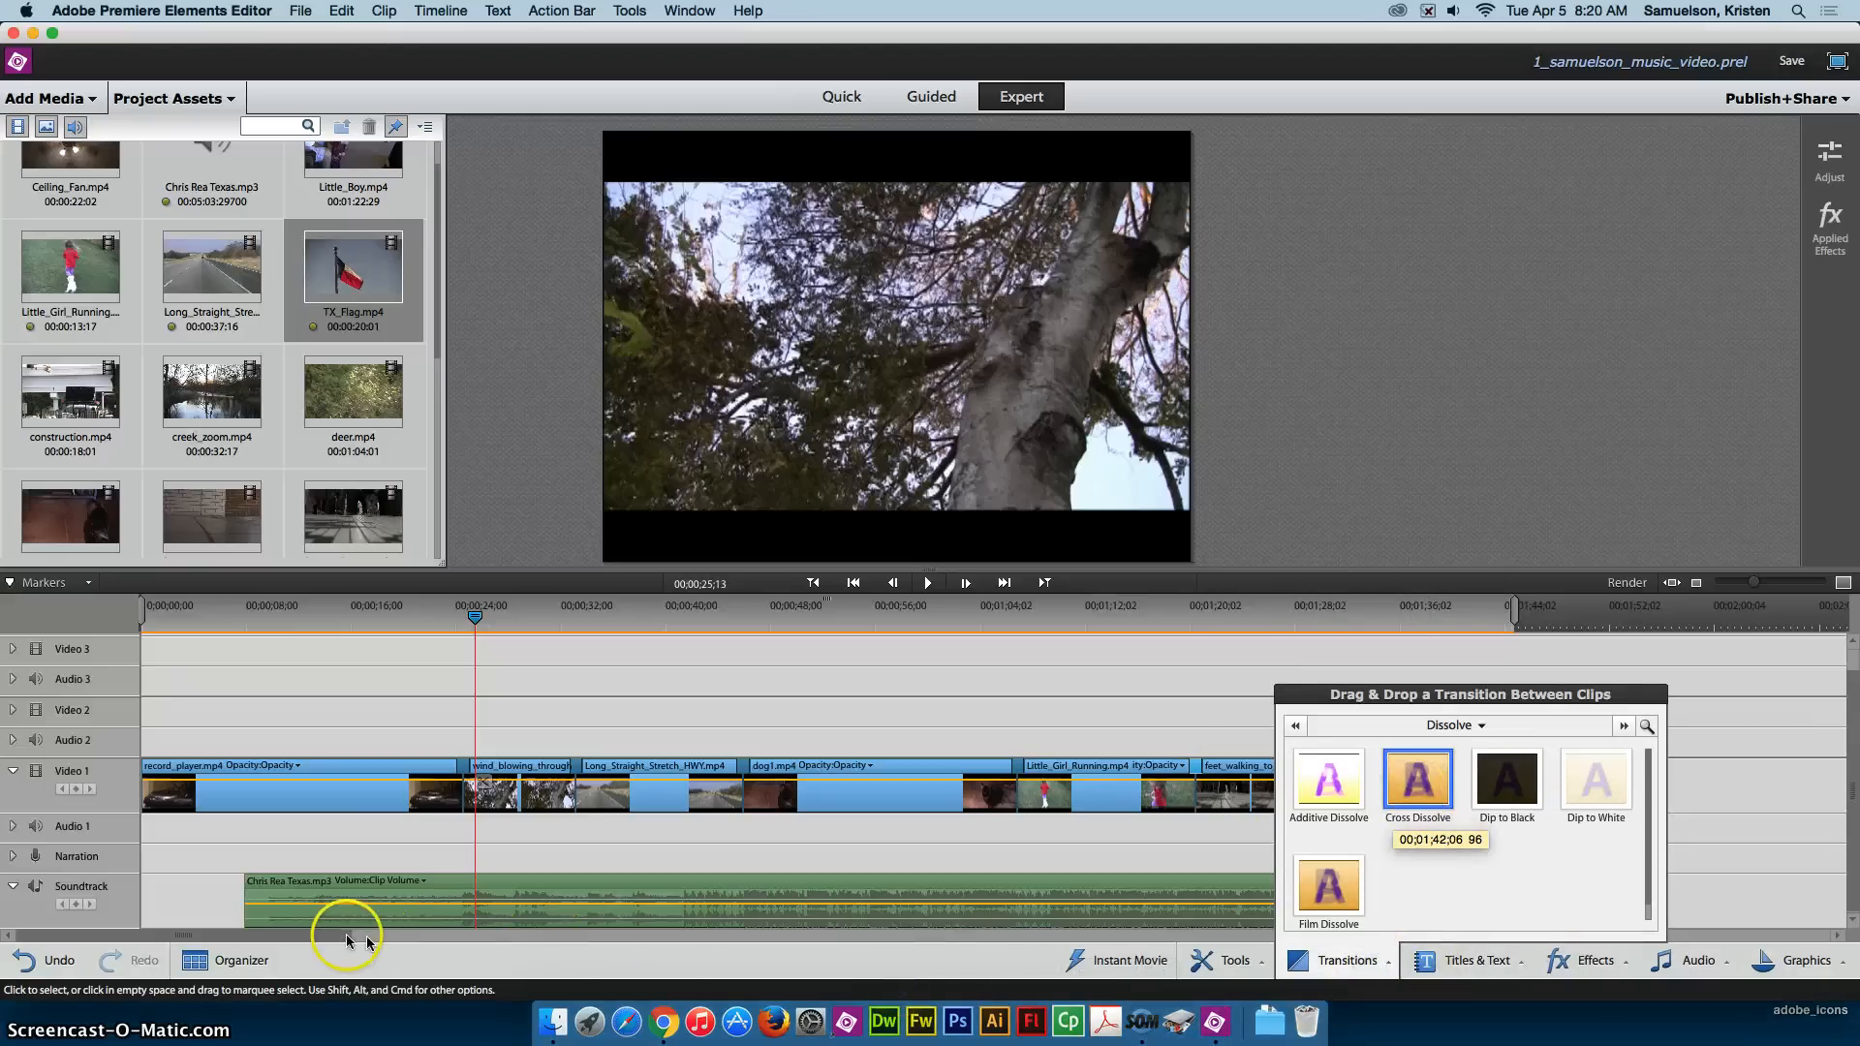
left_click_drag(339, 935, 455, 942)
left_click(1335, 962)
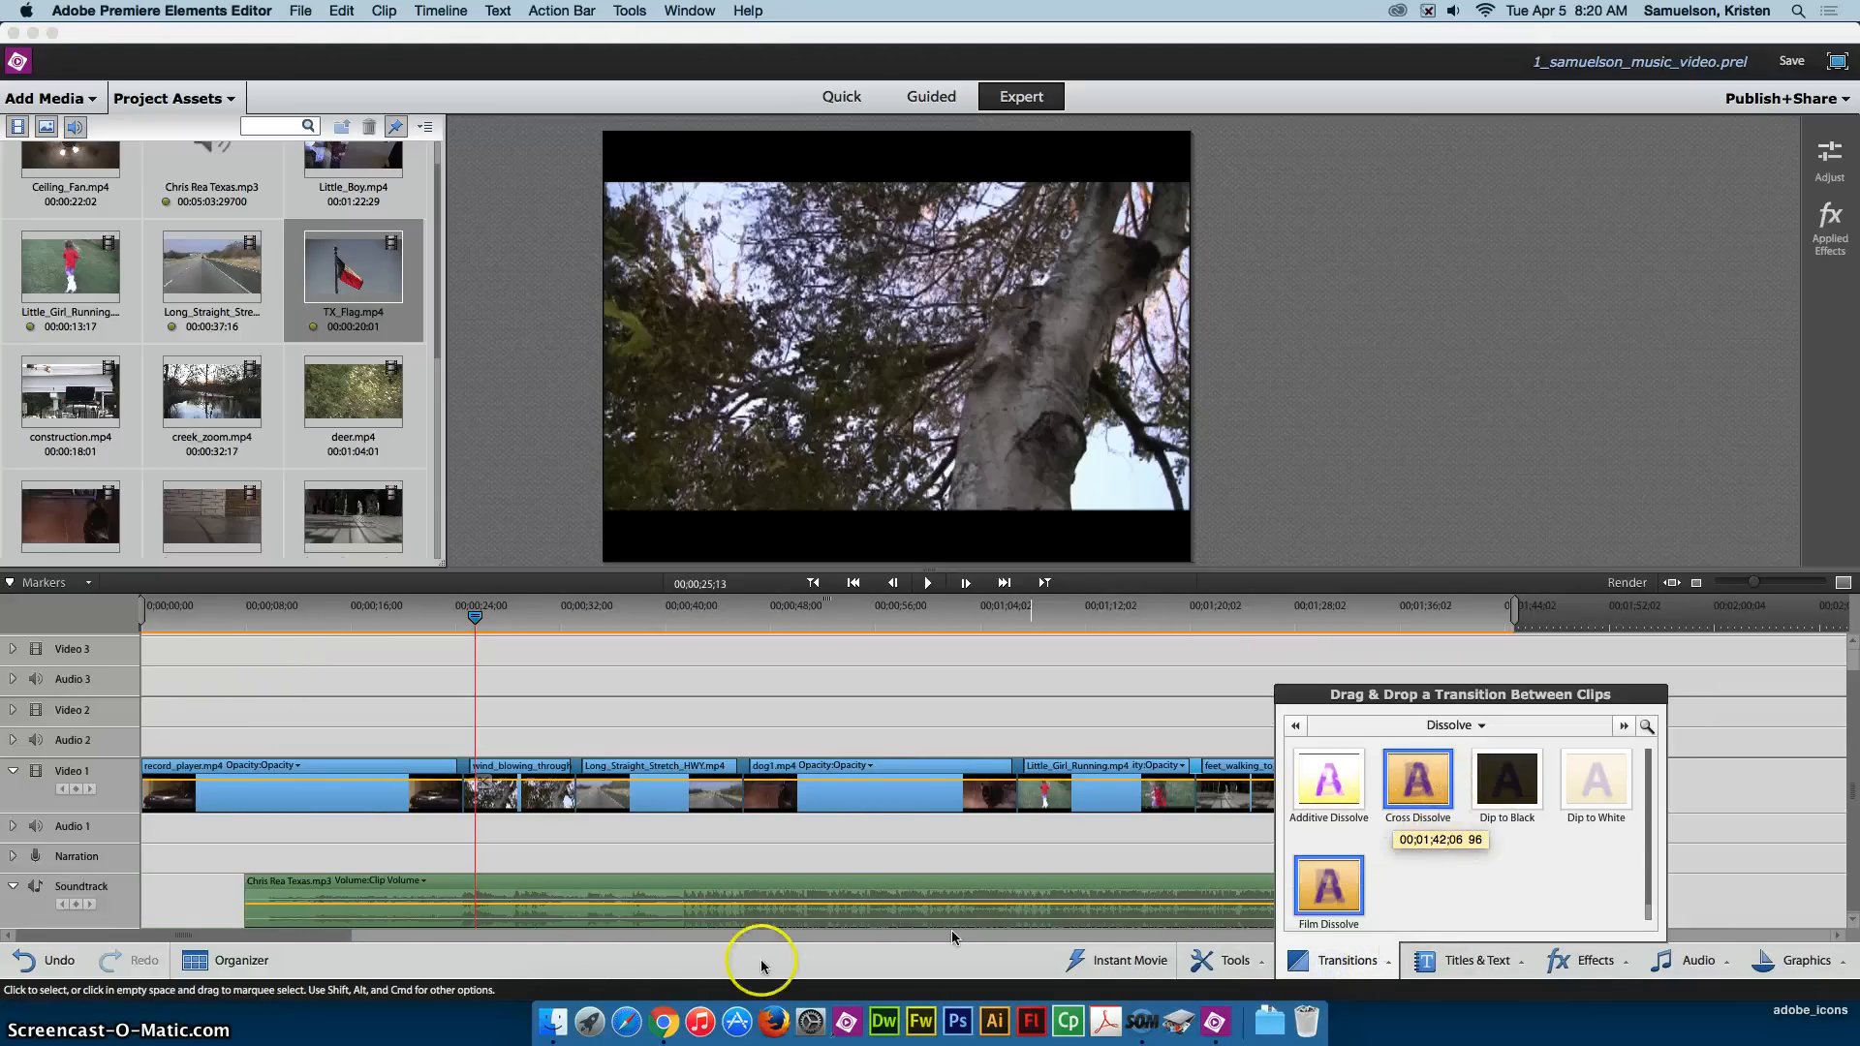
left_click_drag(273, 936, 393, 936)
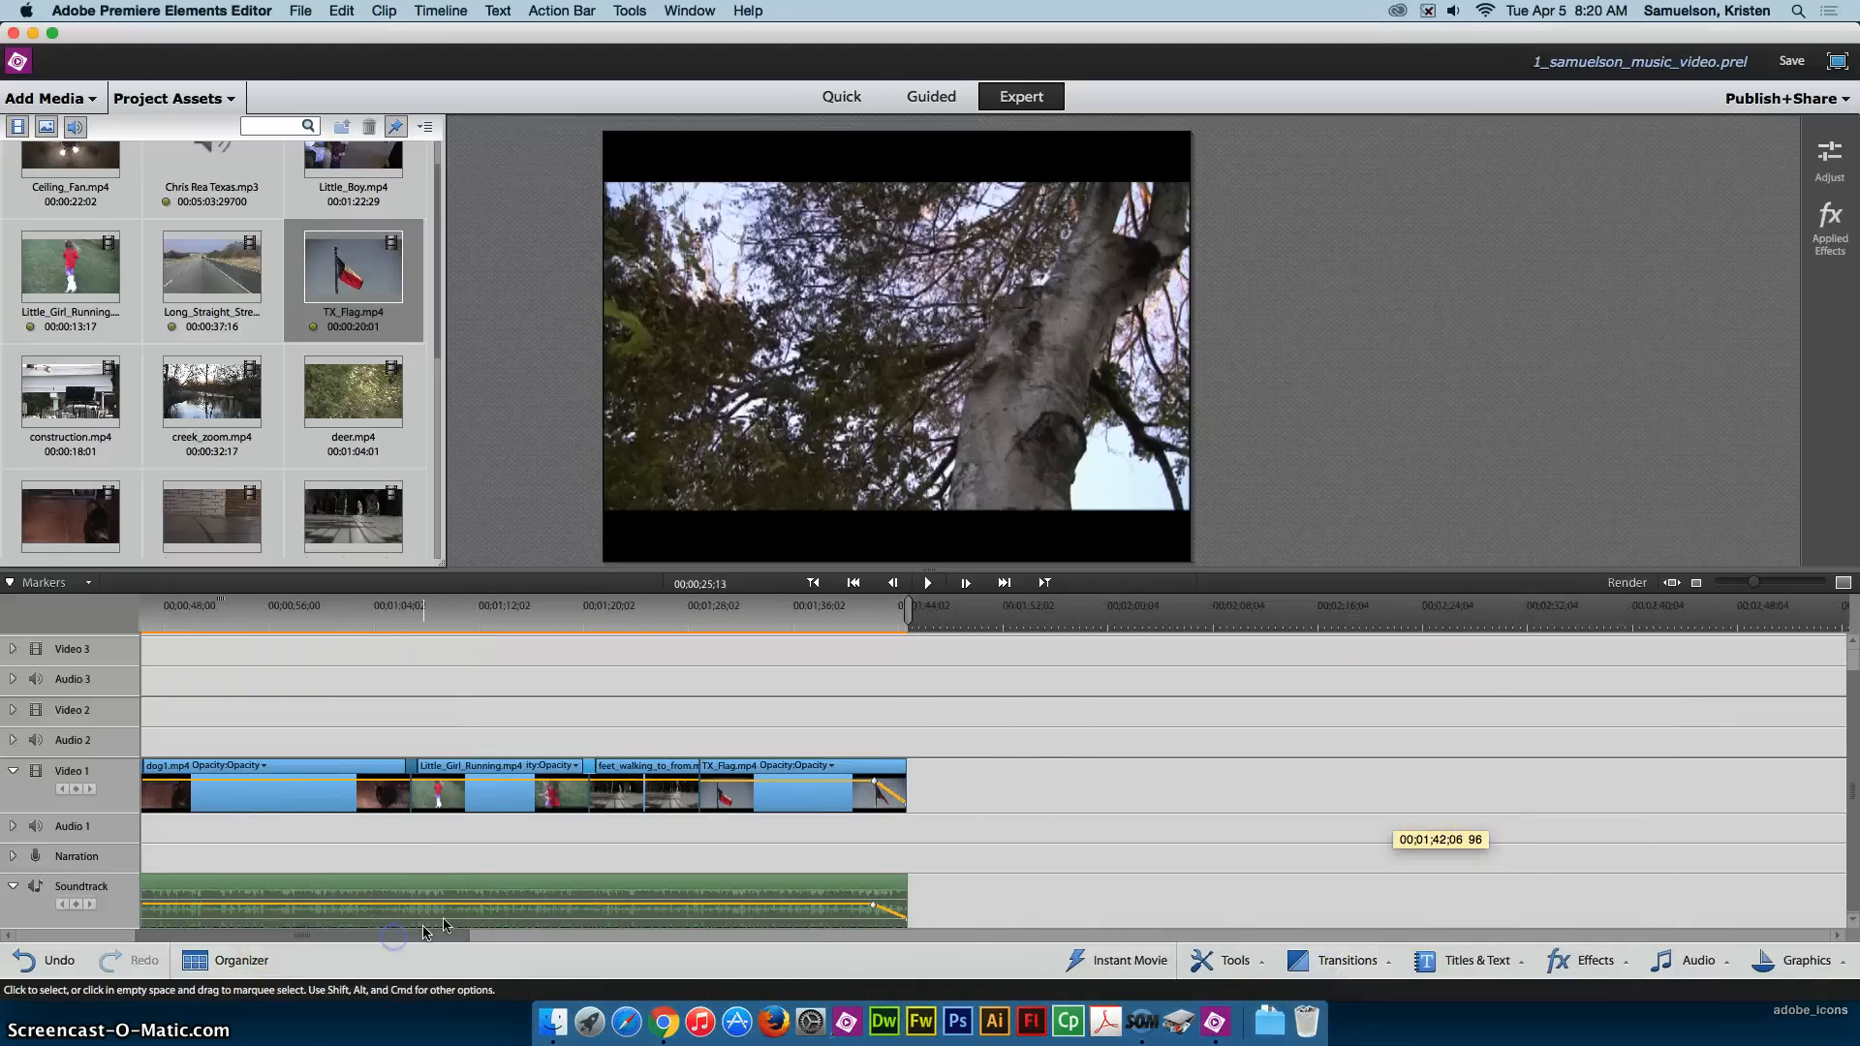
left_click(707, 625)
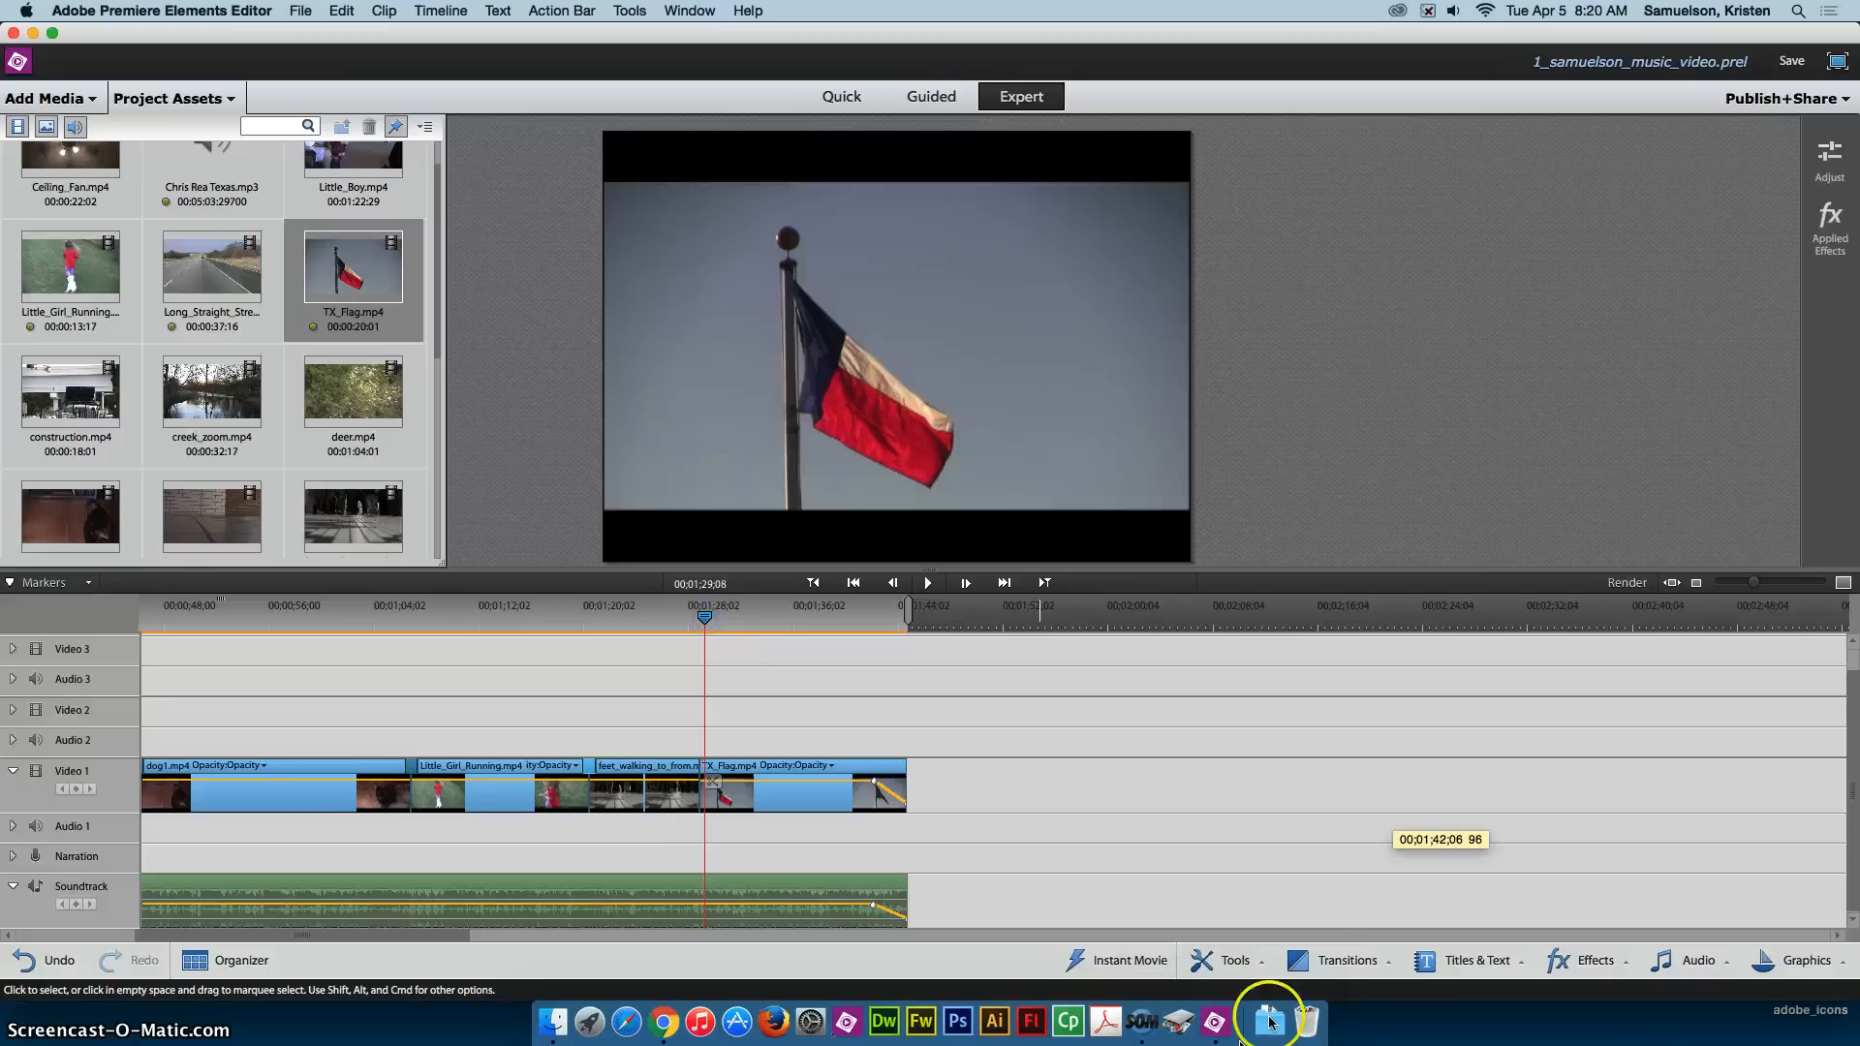
left_click(1347, 960)
left_click_drag(1432, 777, 888, 756)
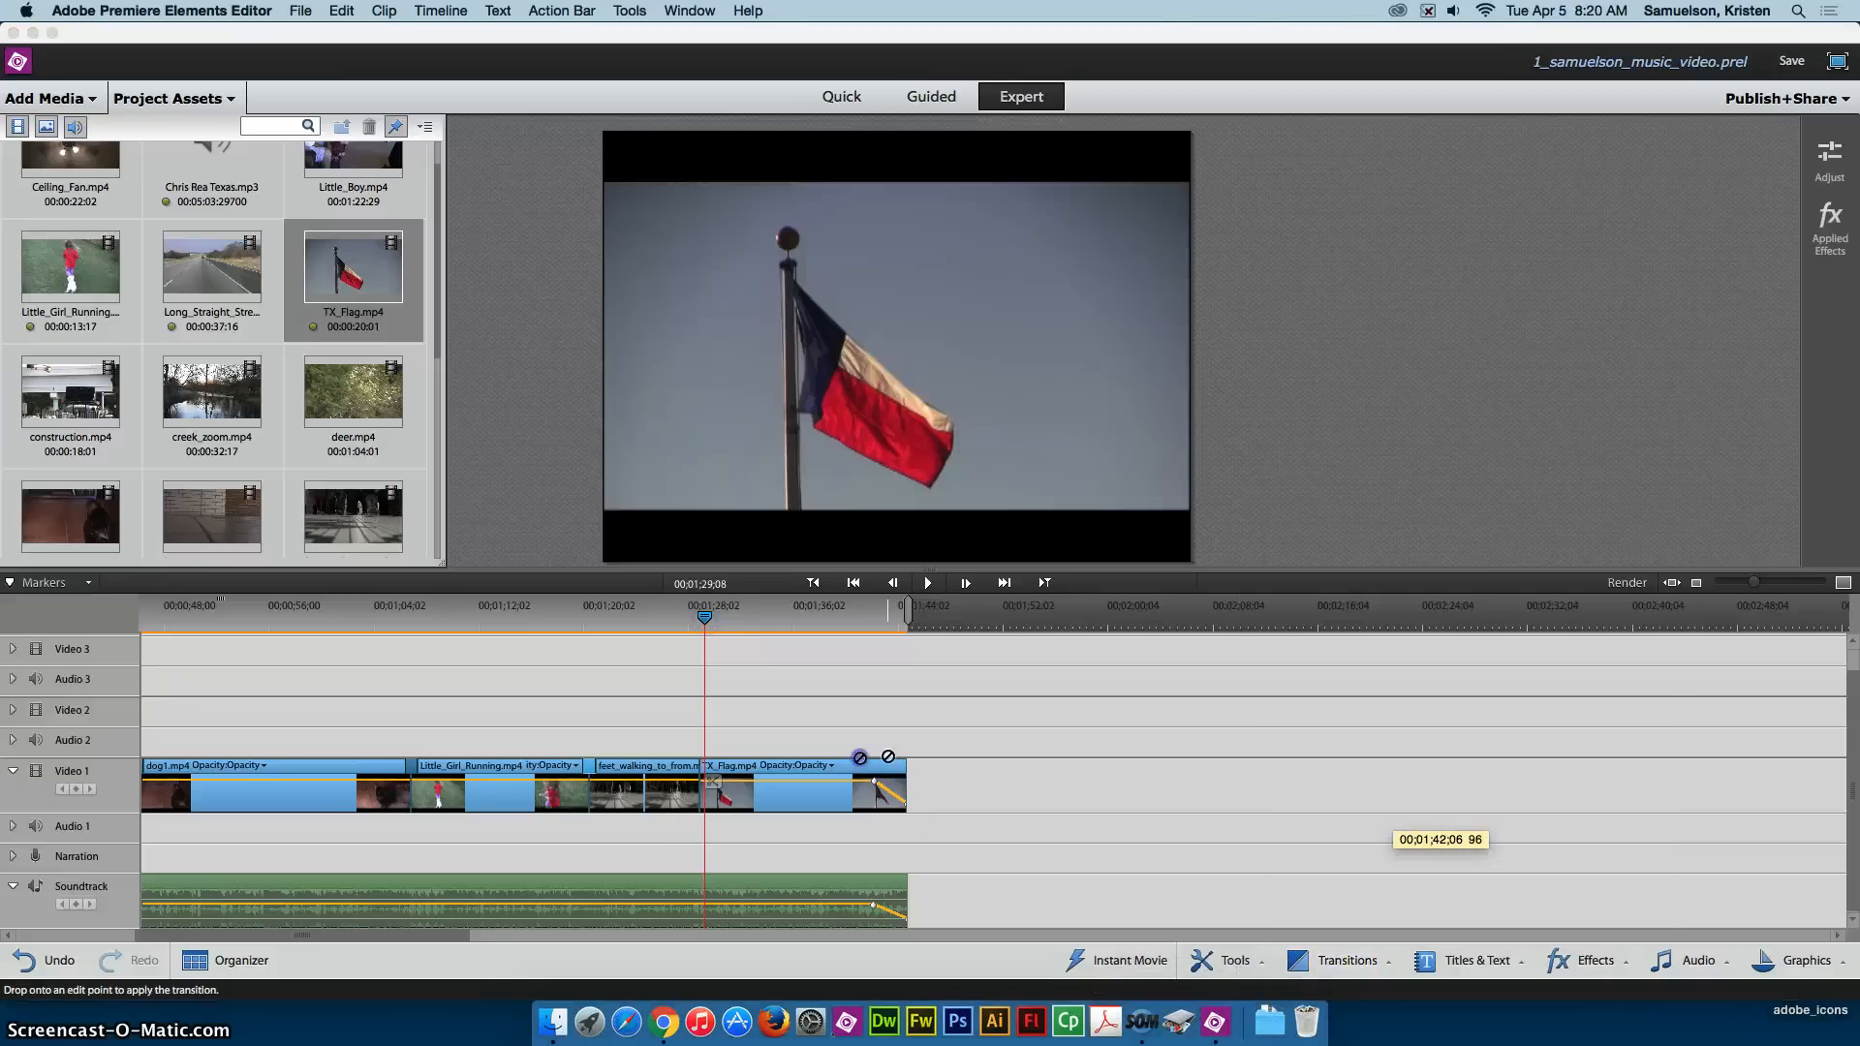
left_click_drag(708, 779, 708, 781)
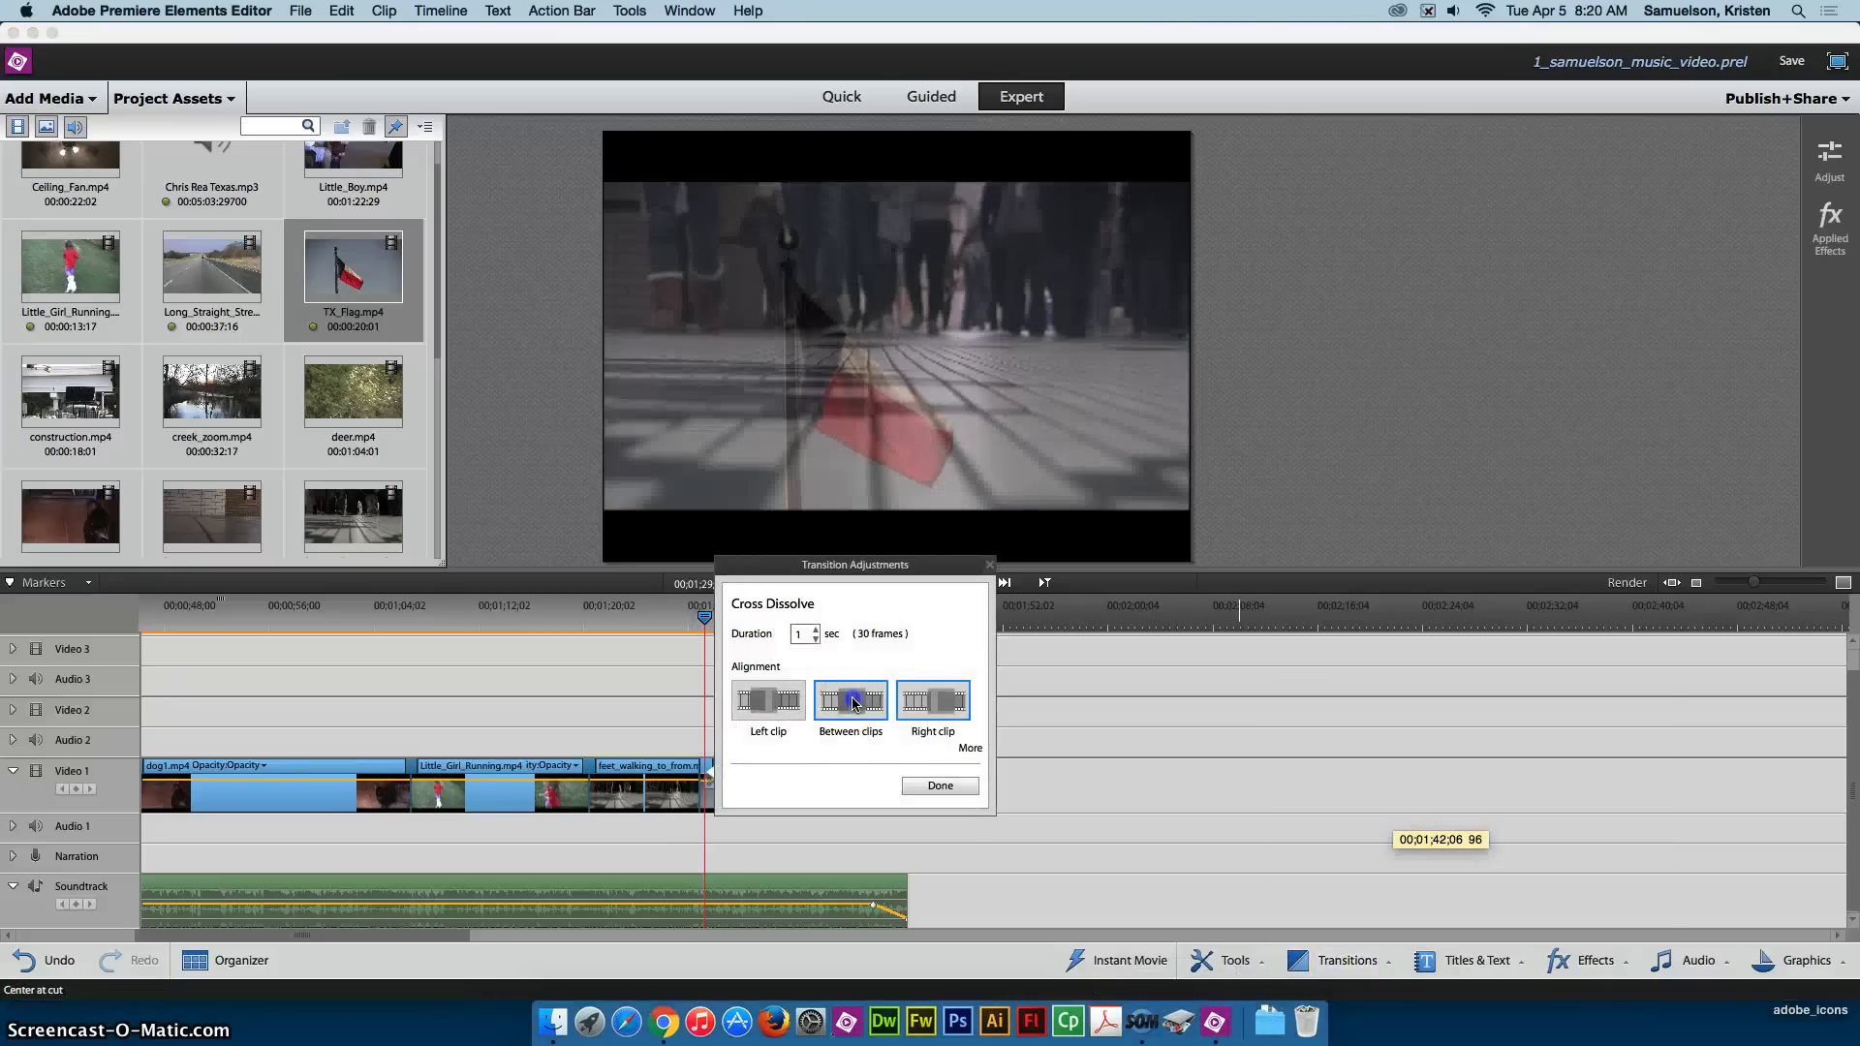
left_click(935, 787)
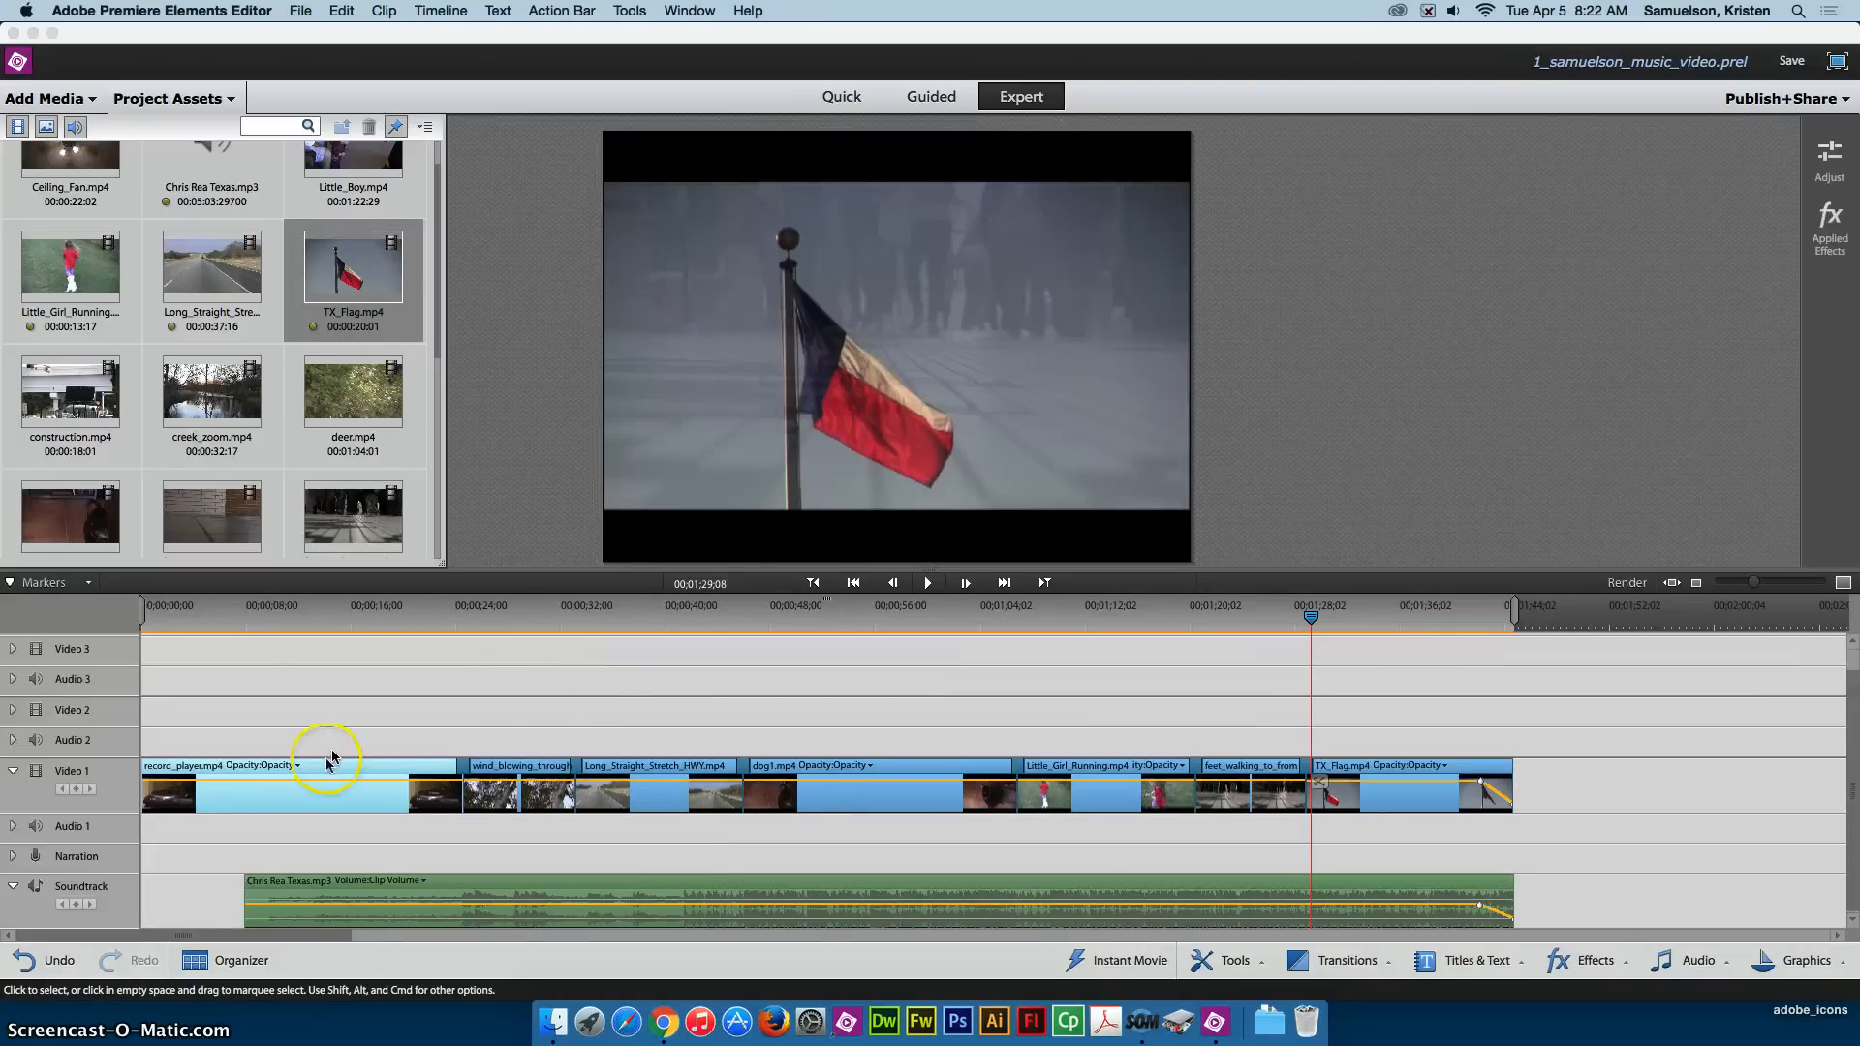
Select the record_player.mp4 clip on Video 1 and move the playhead to 00;00;12;28
left_click(297, 767)
left_click(312, 605)
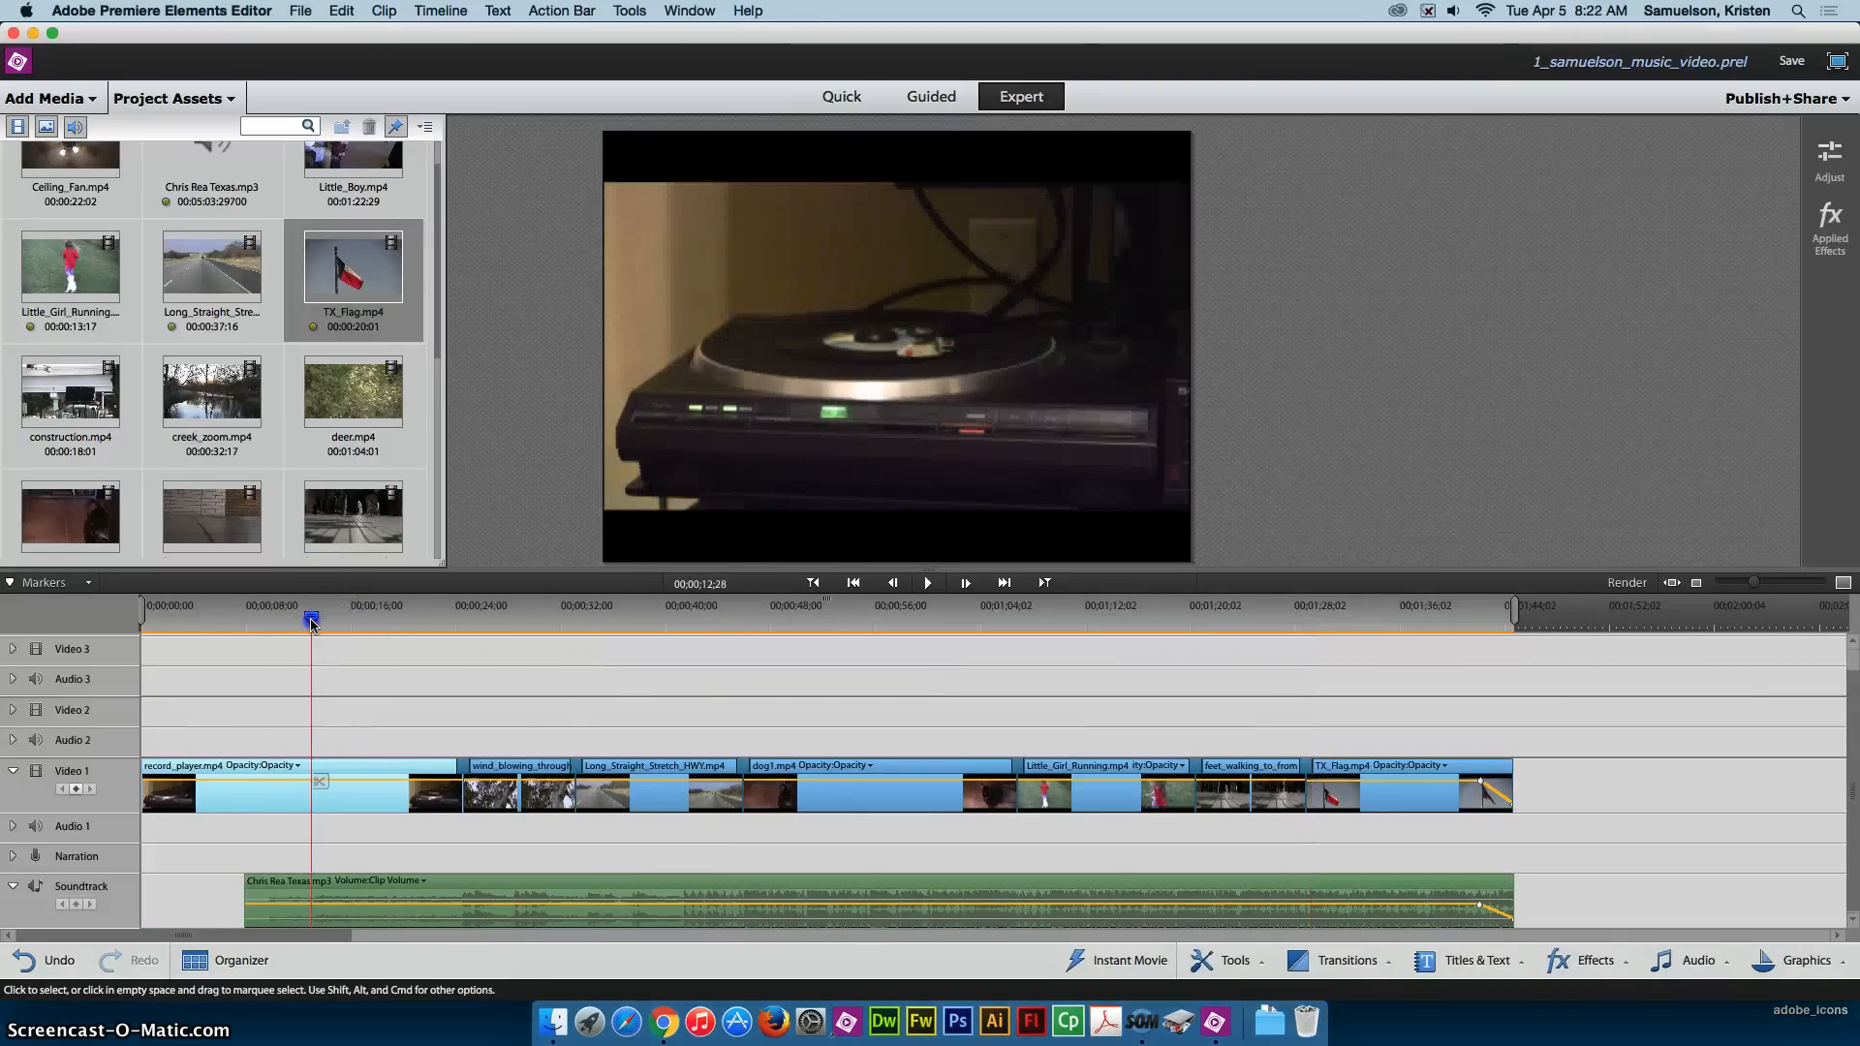
right_click(273, 796)
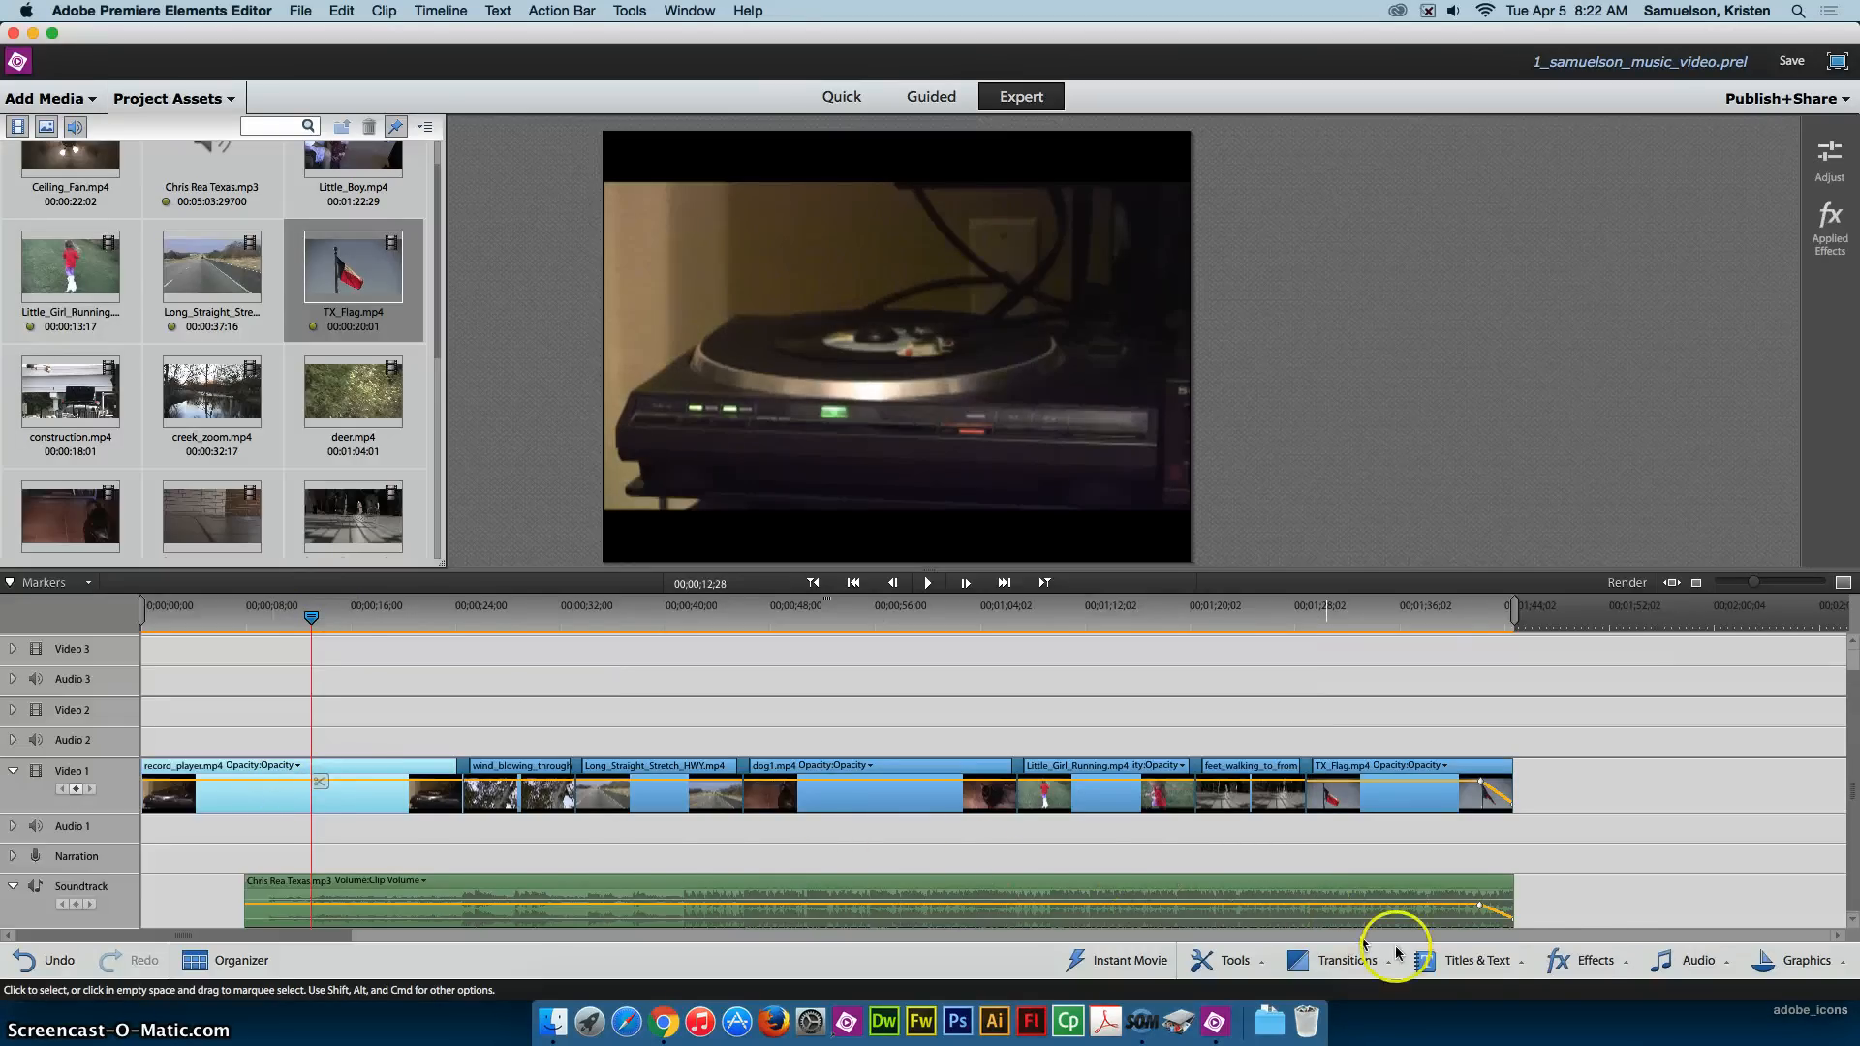
Try the Black & White effect from the Image Control category on the record_player.mp4 clip
left_click(1621, 964)
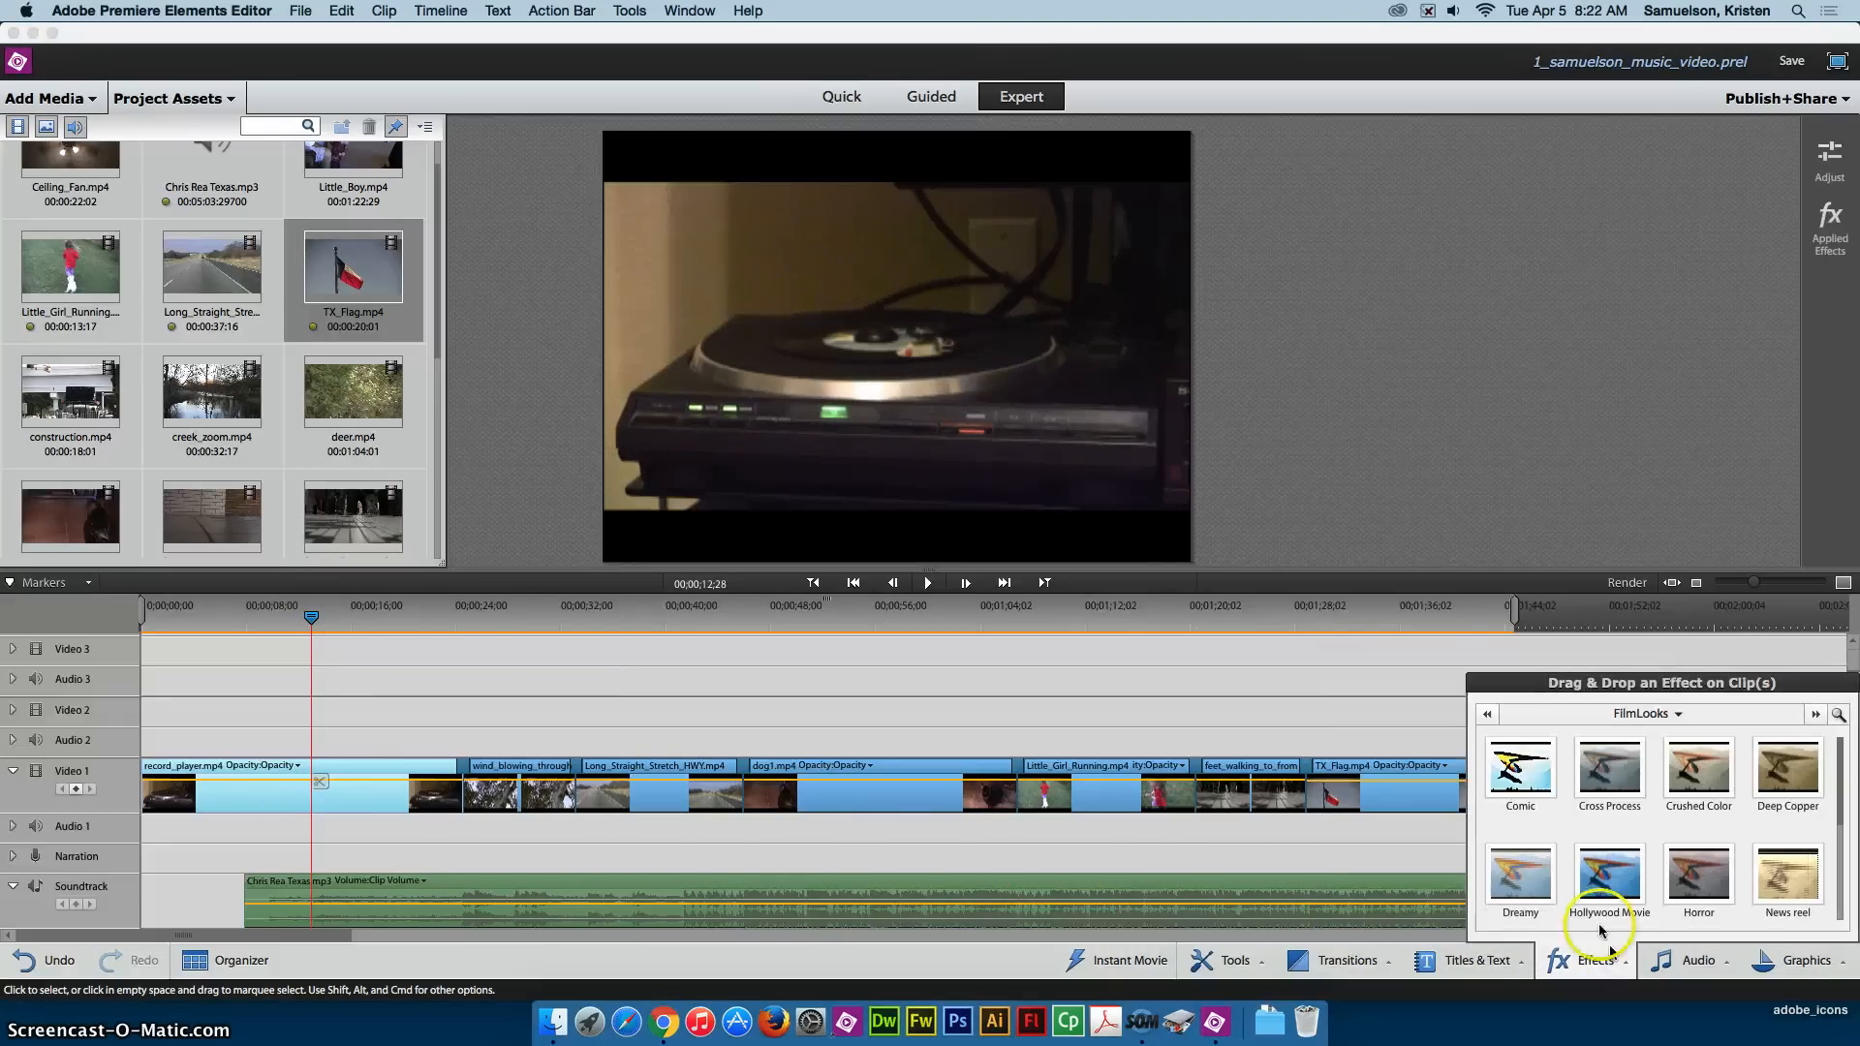
left_click(1683, 714)
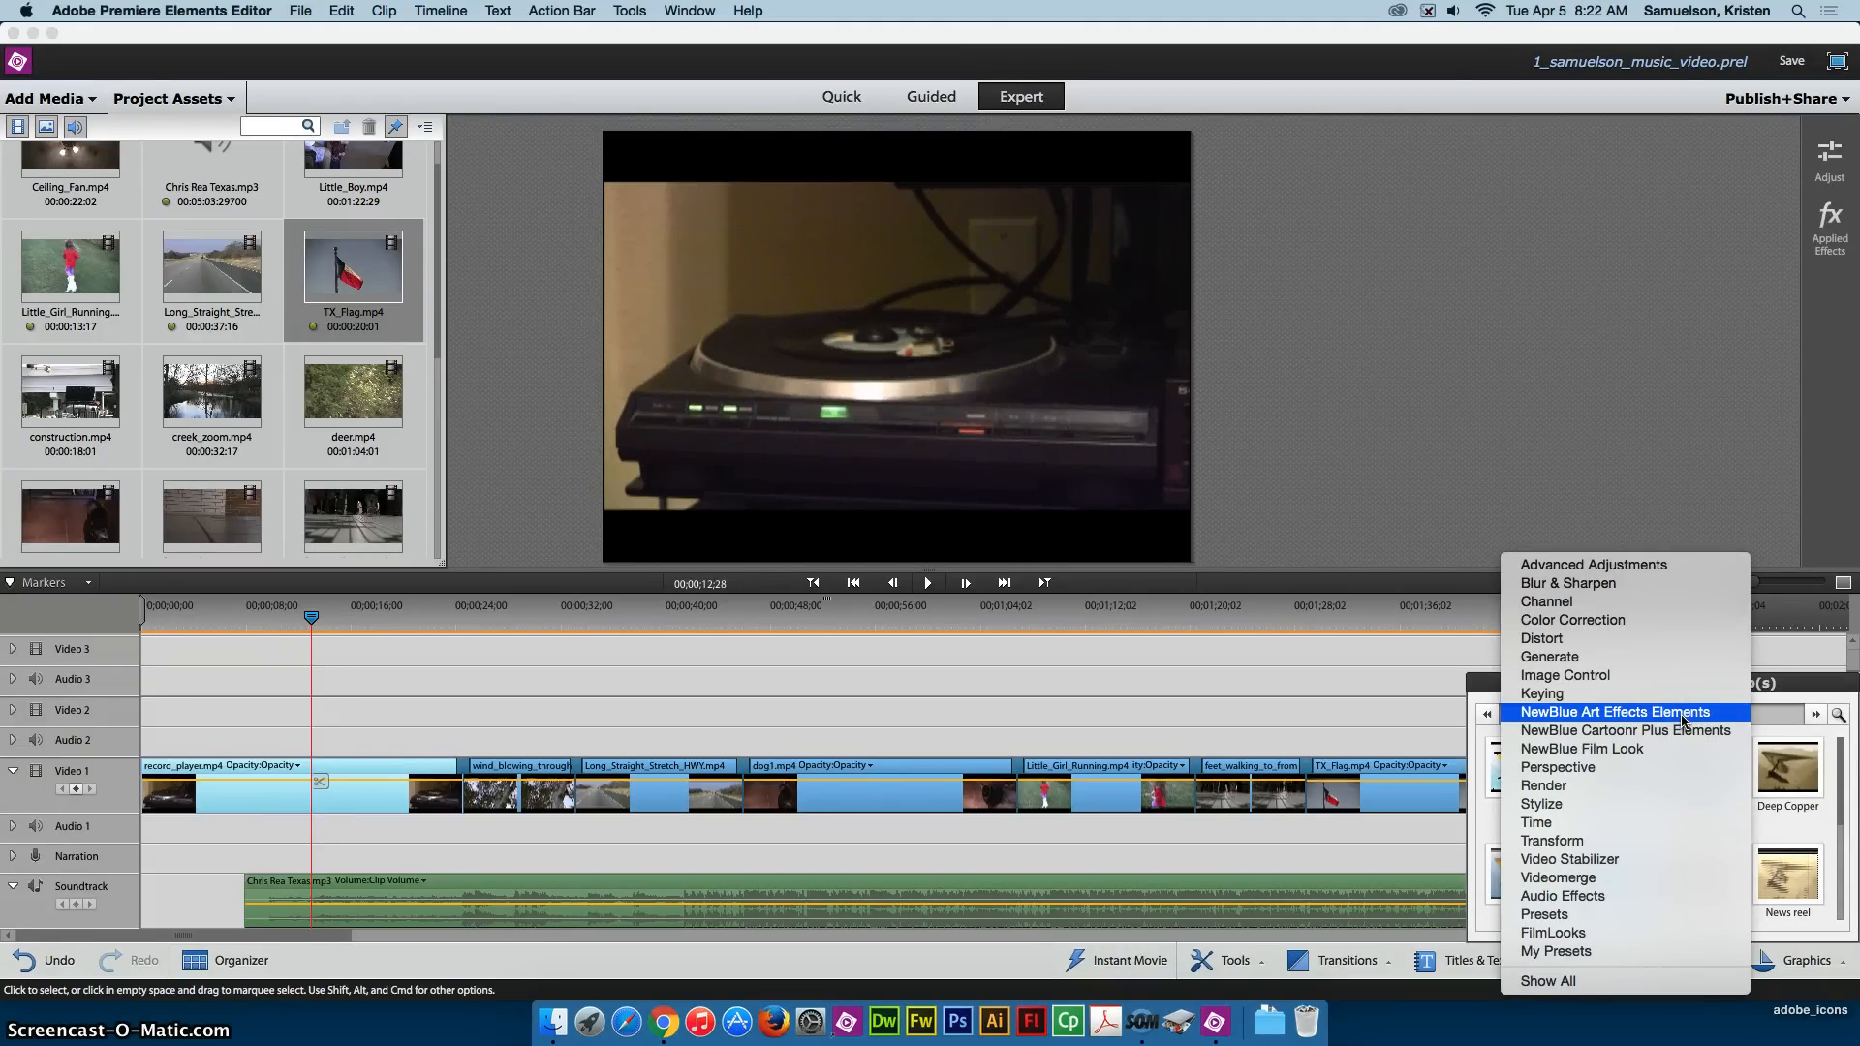
left_click(1589, 675)
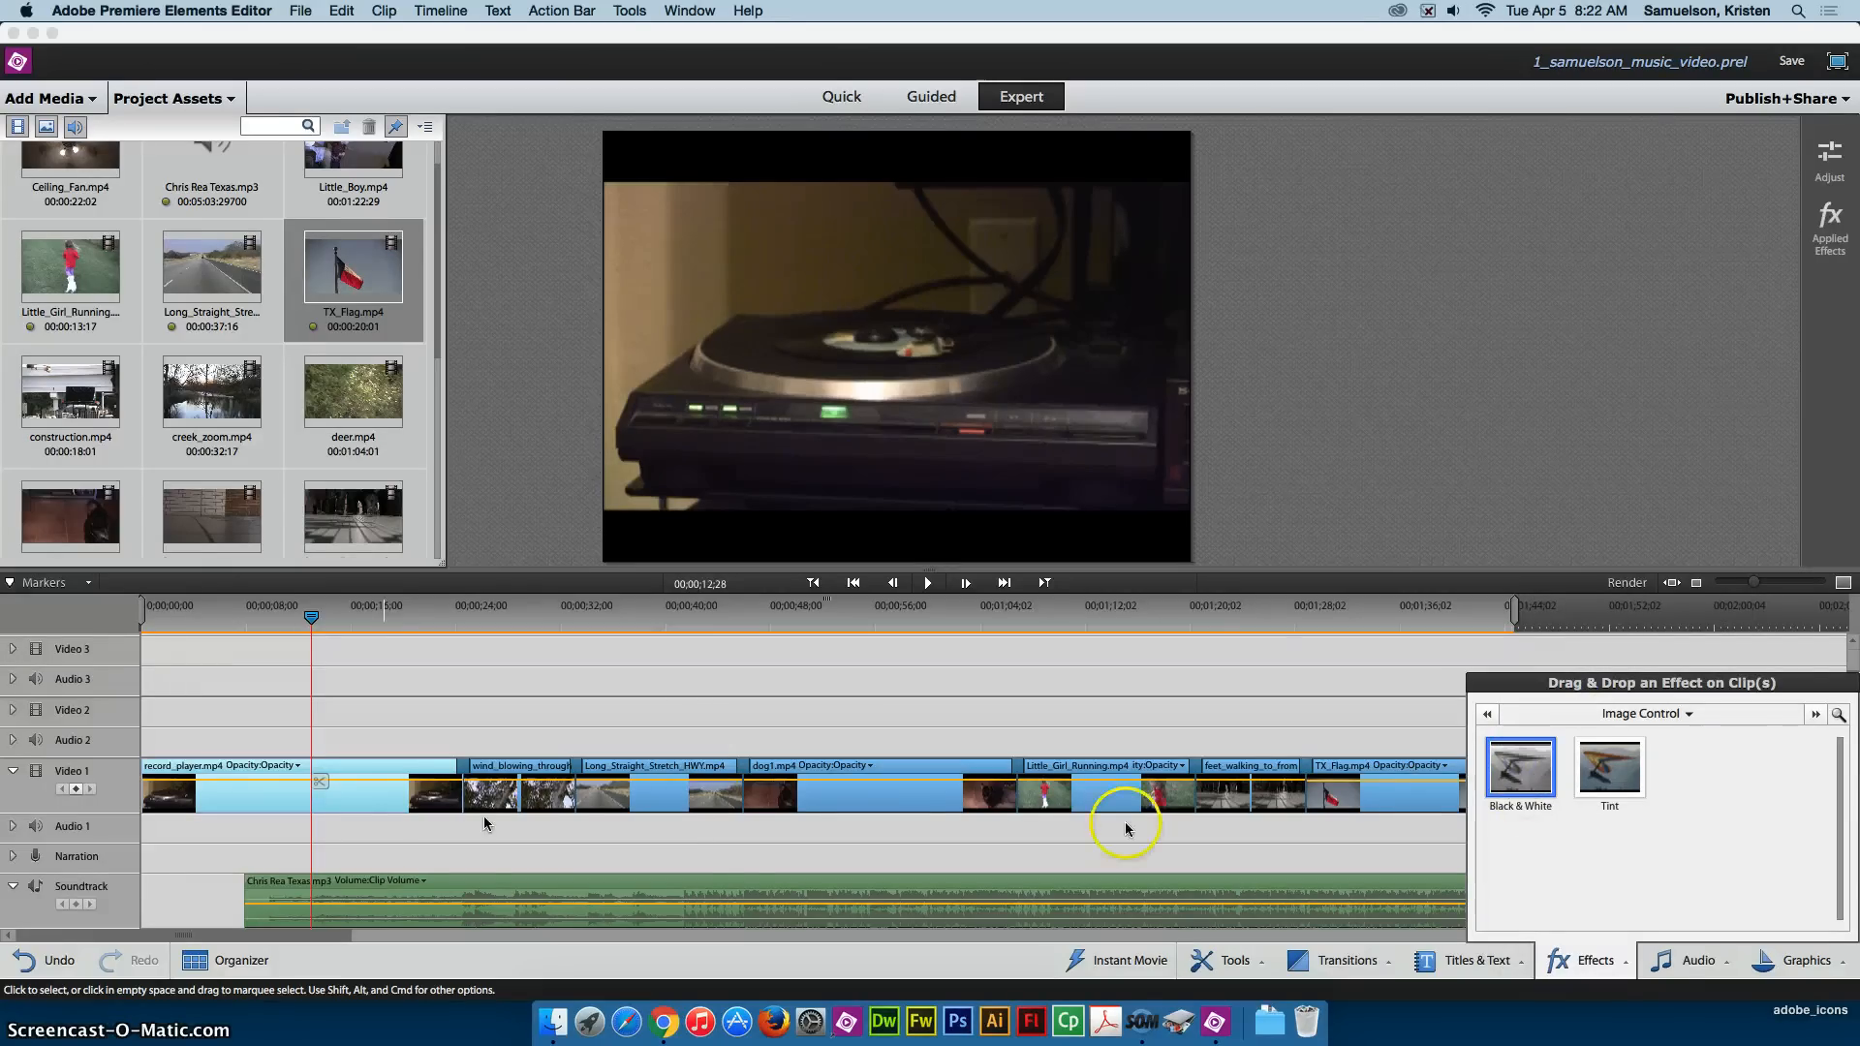
left_click_drag(1520, 765, 344, 781)
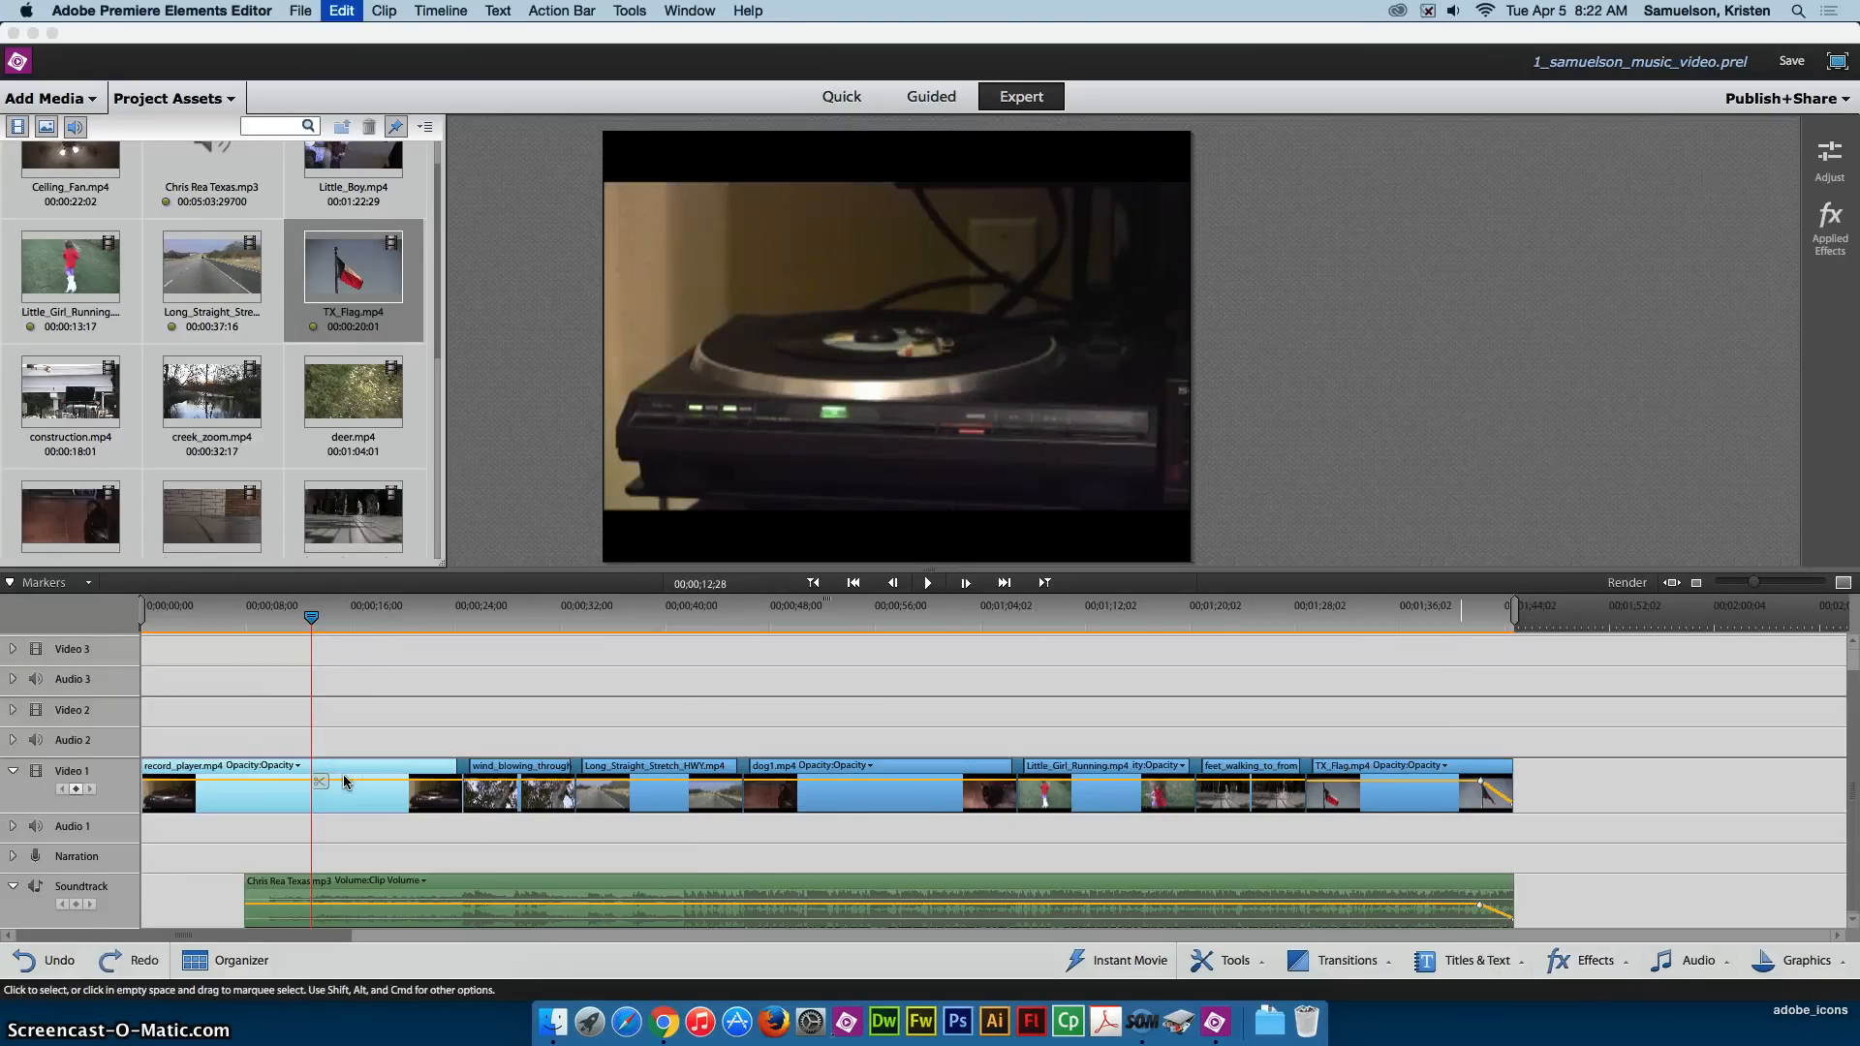
Switch the effects to the FilmLooks category and examine the available looks
left_click(1608, 959)
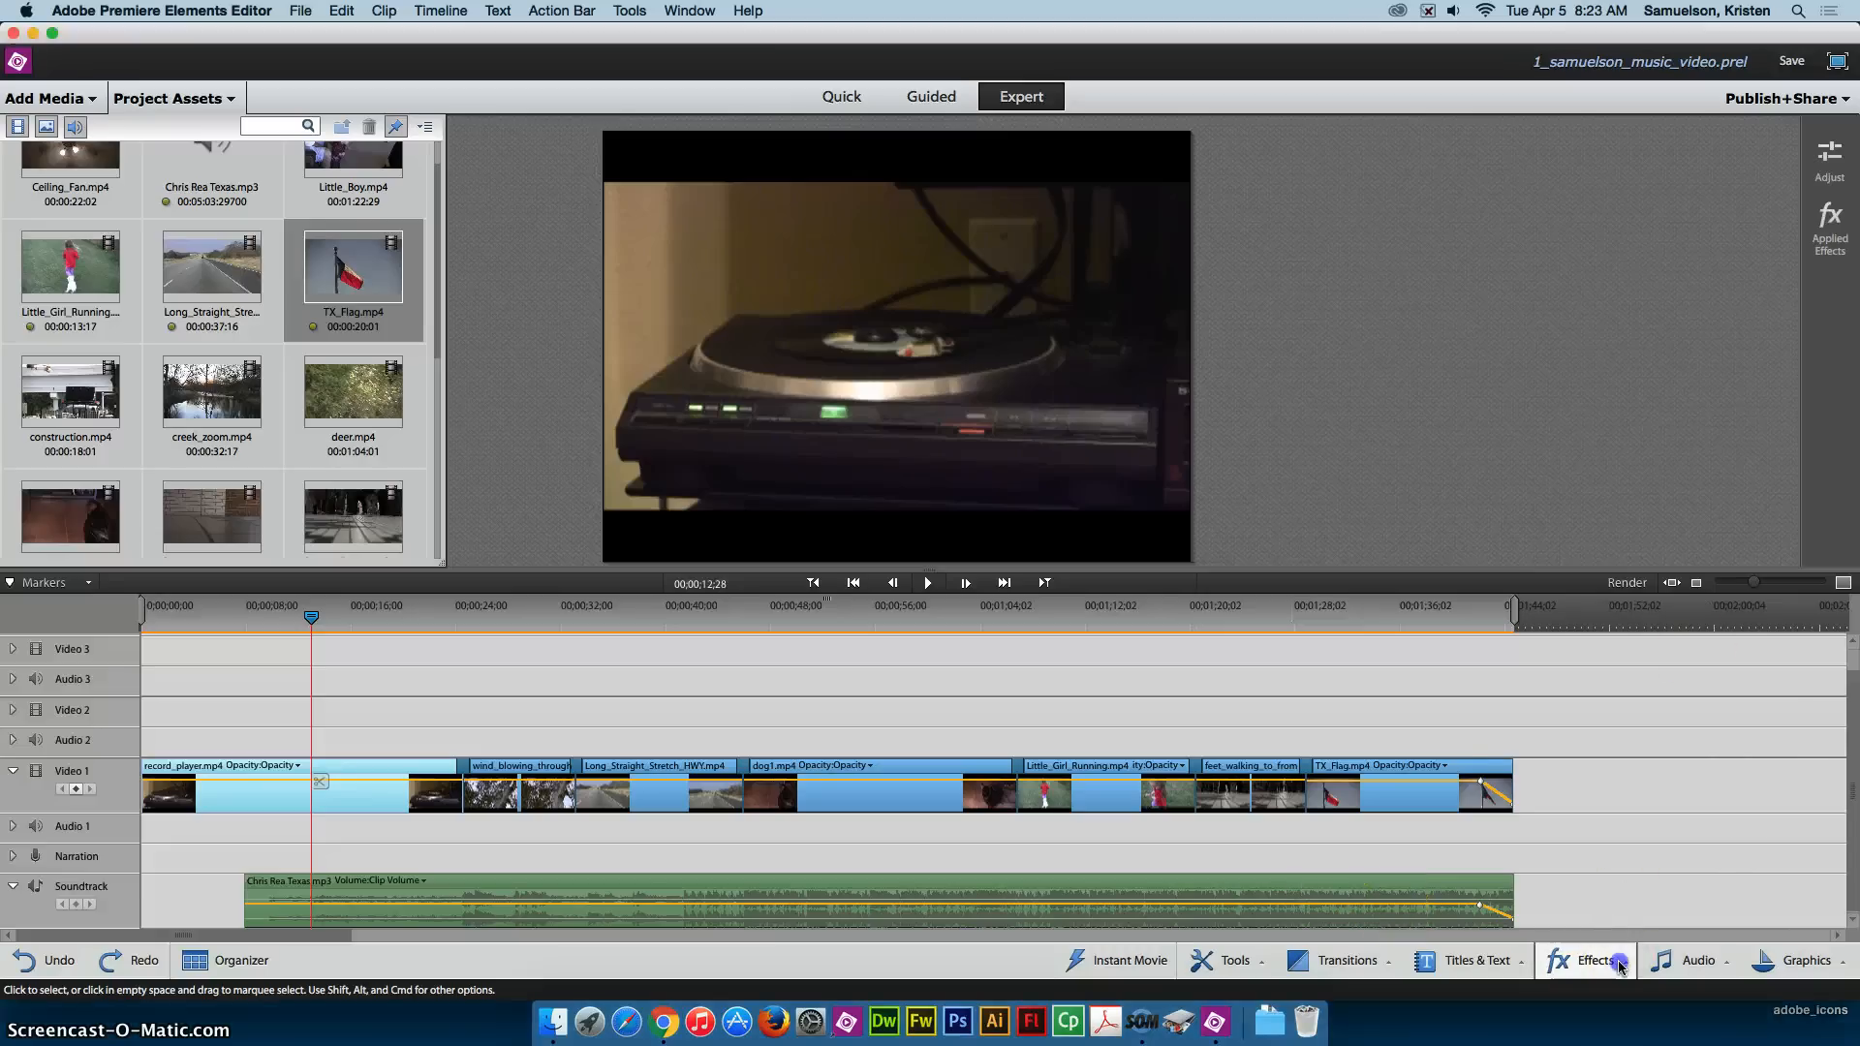
left_click(1684, 714)
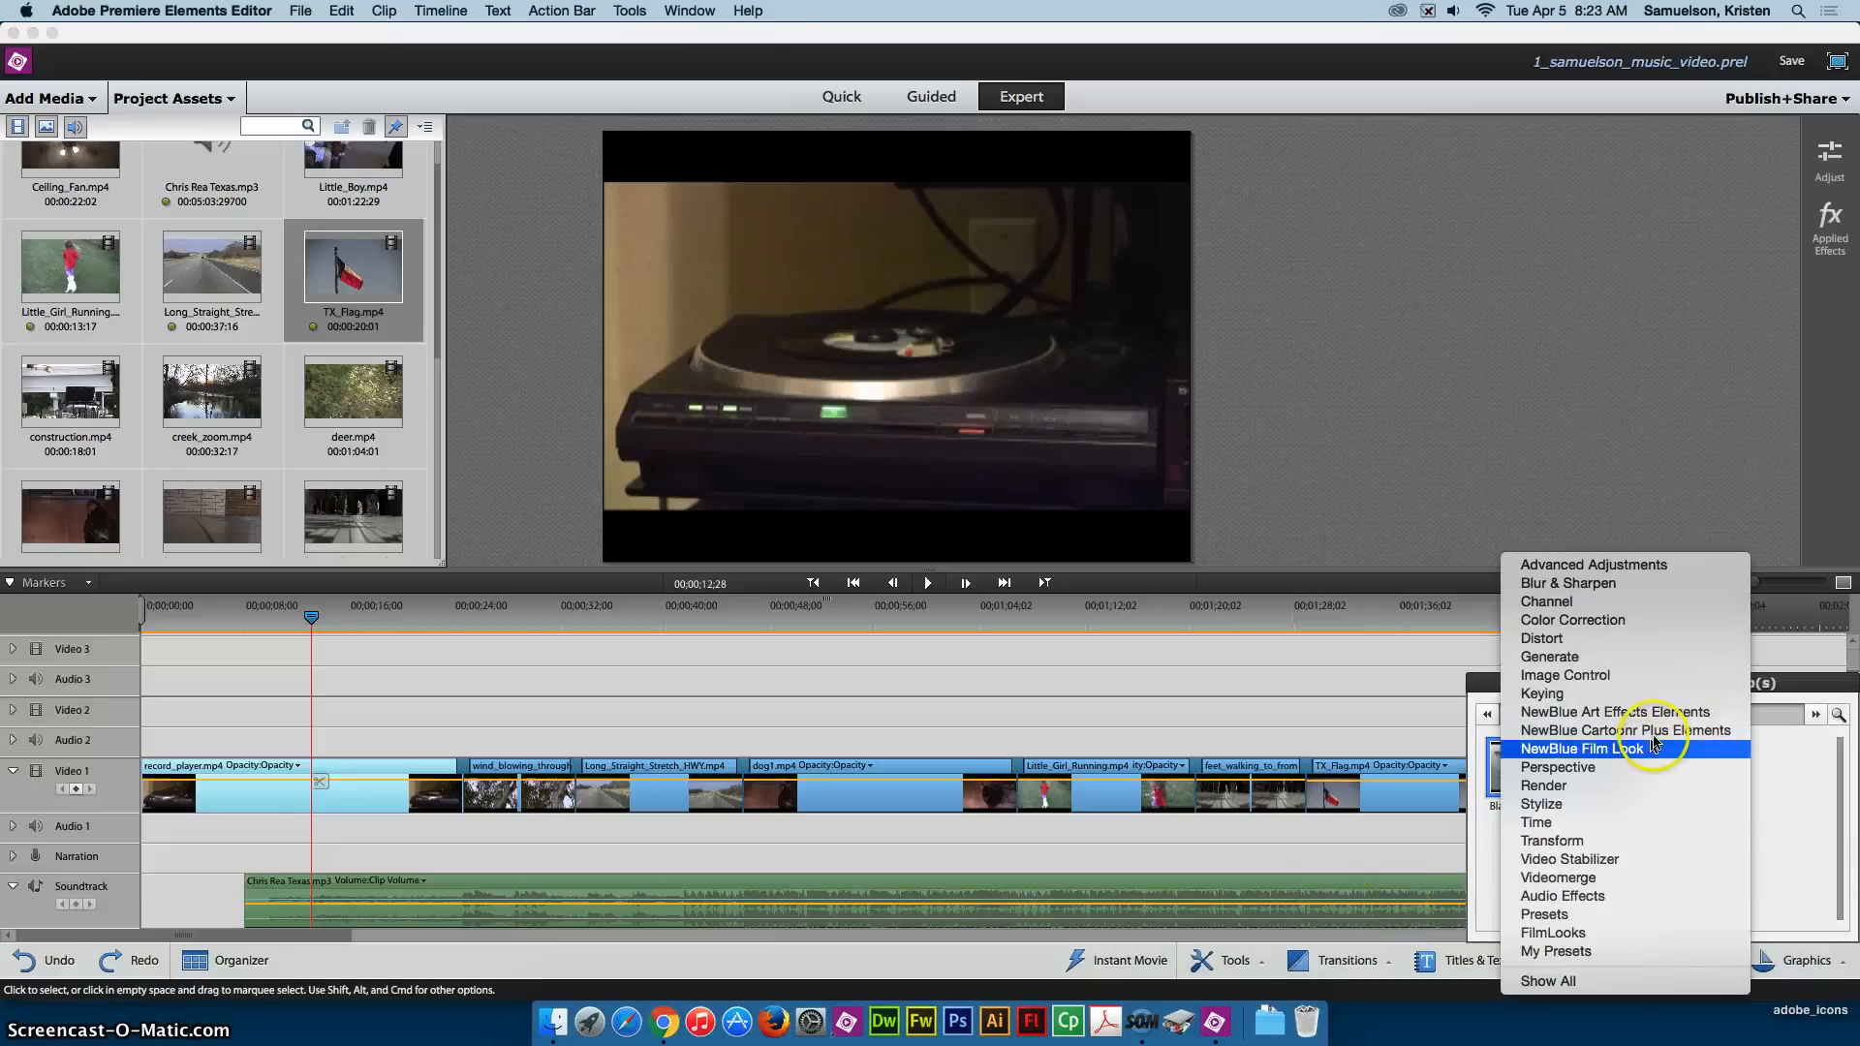
left_click(1576, 934)
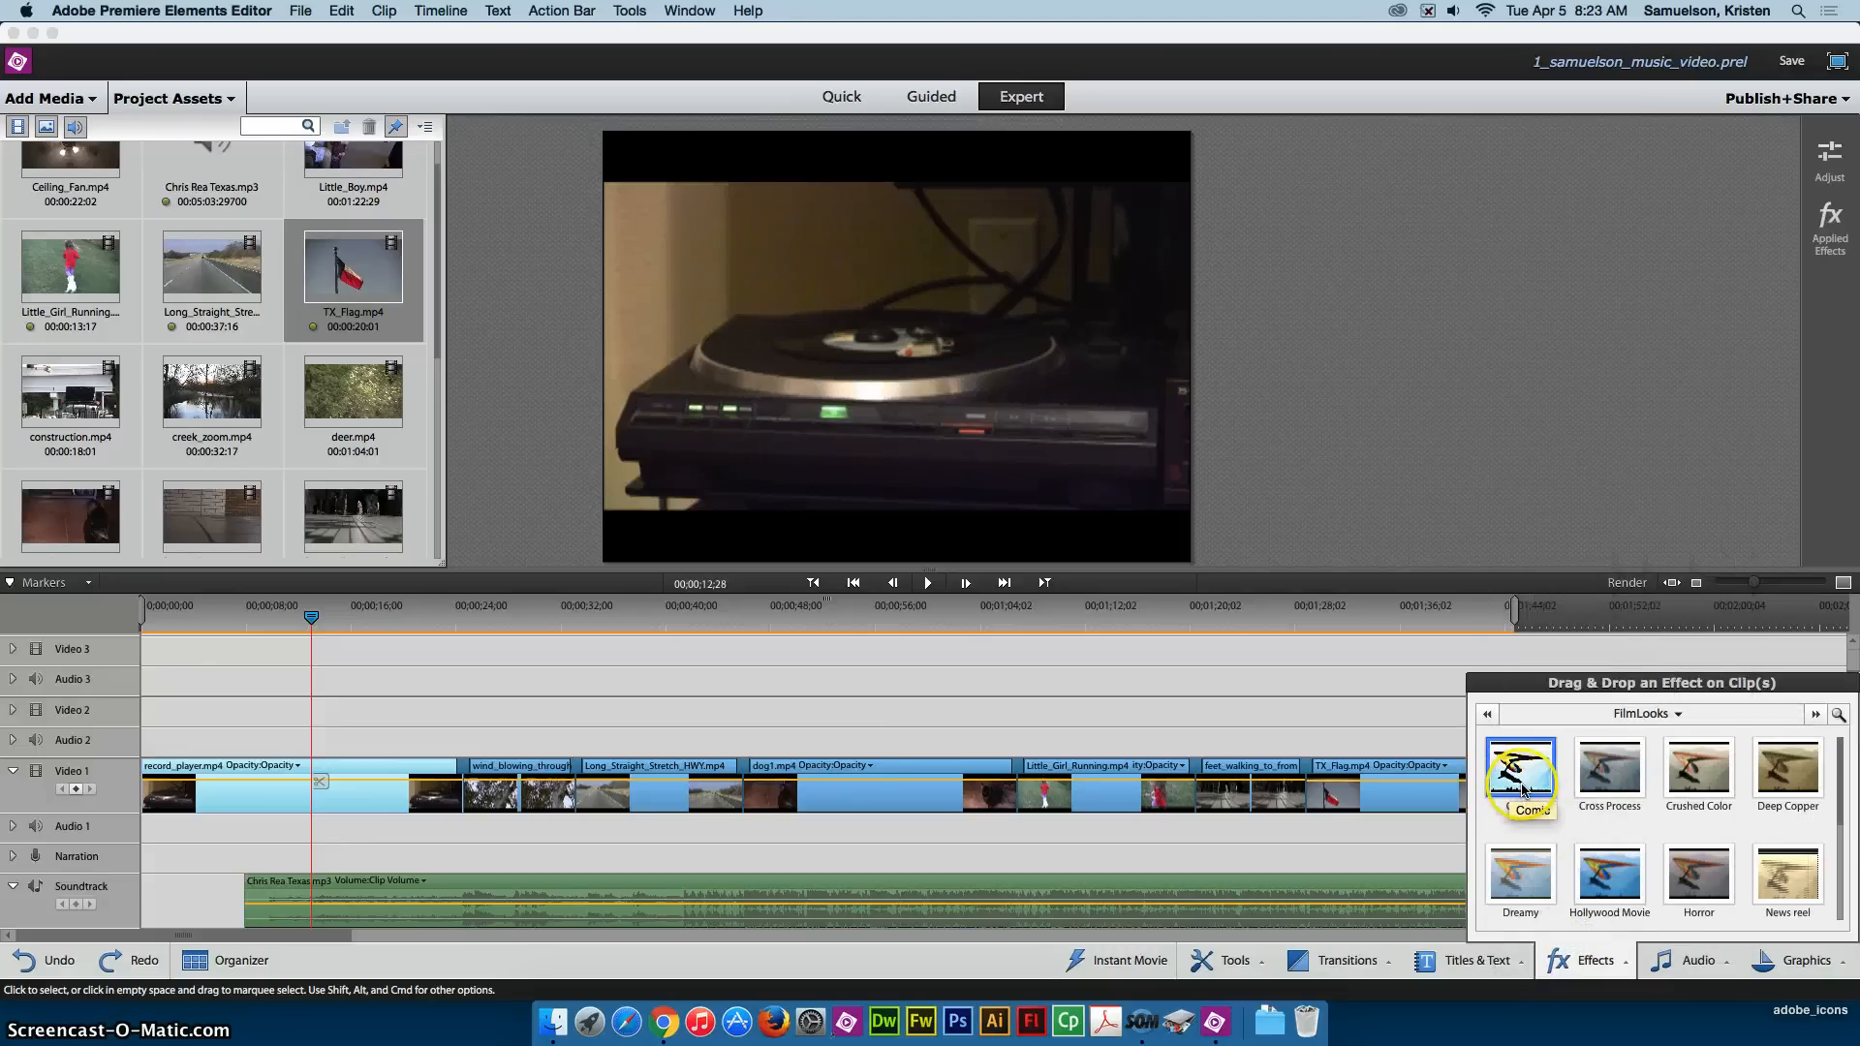
scroll(1856, 835, "down", 2)
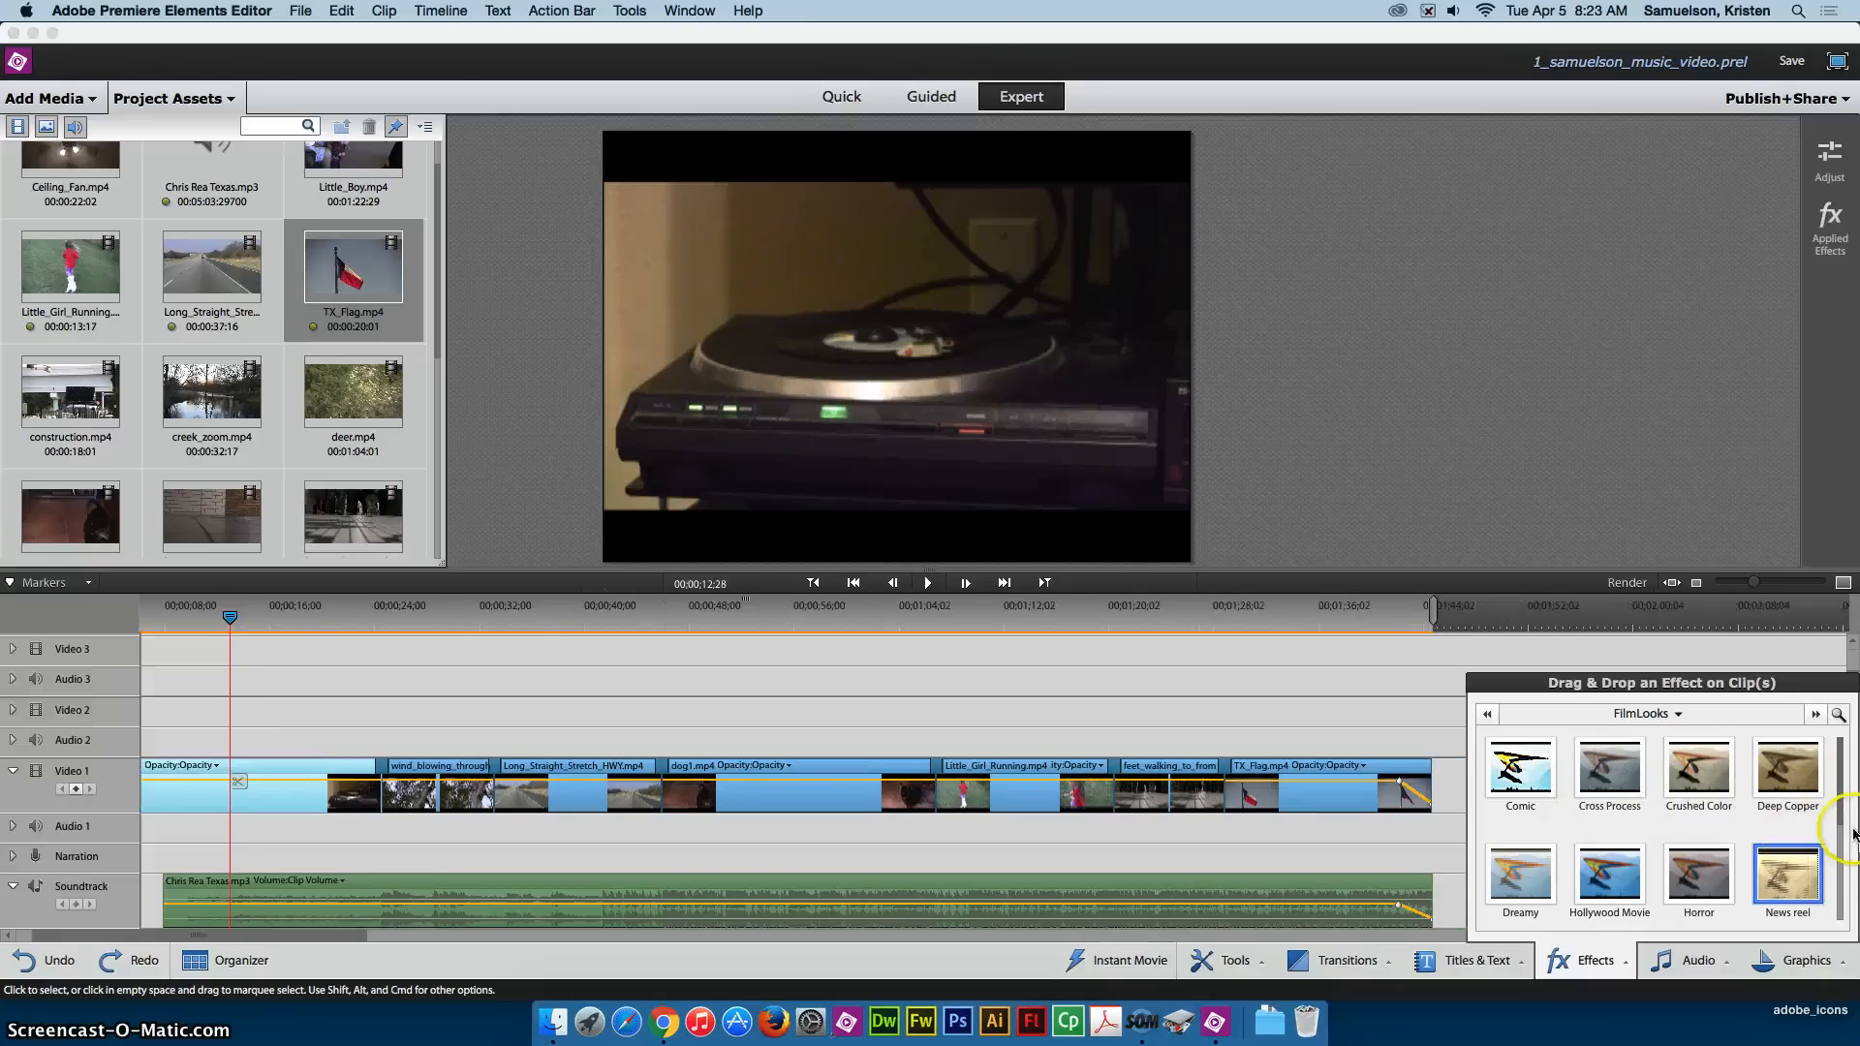
scroll(1855, 835, "down", 5)
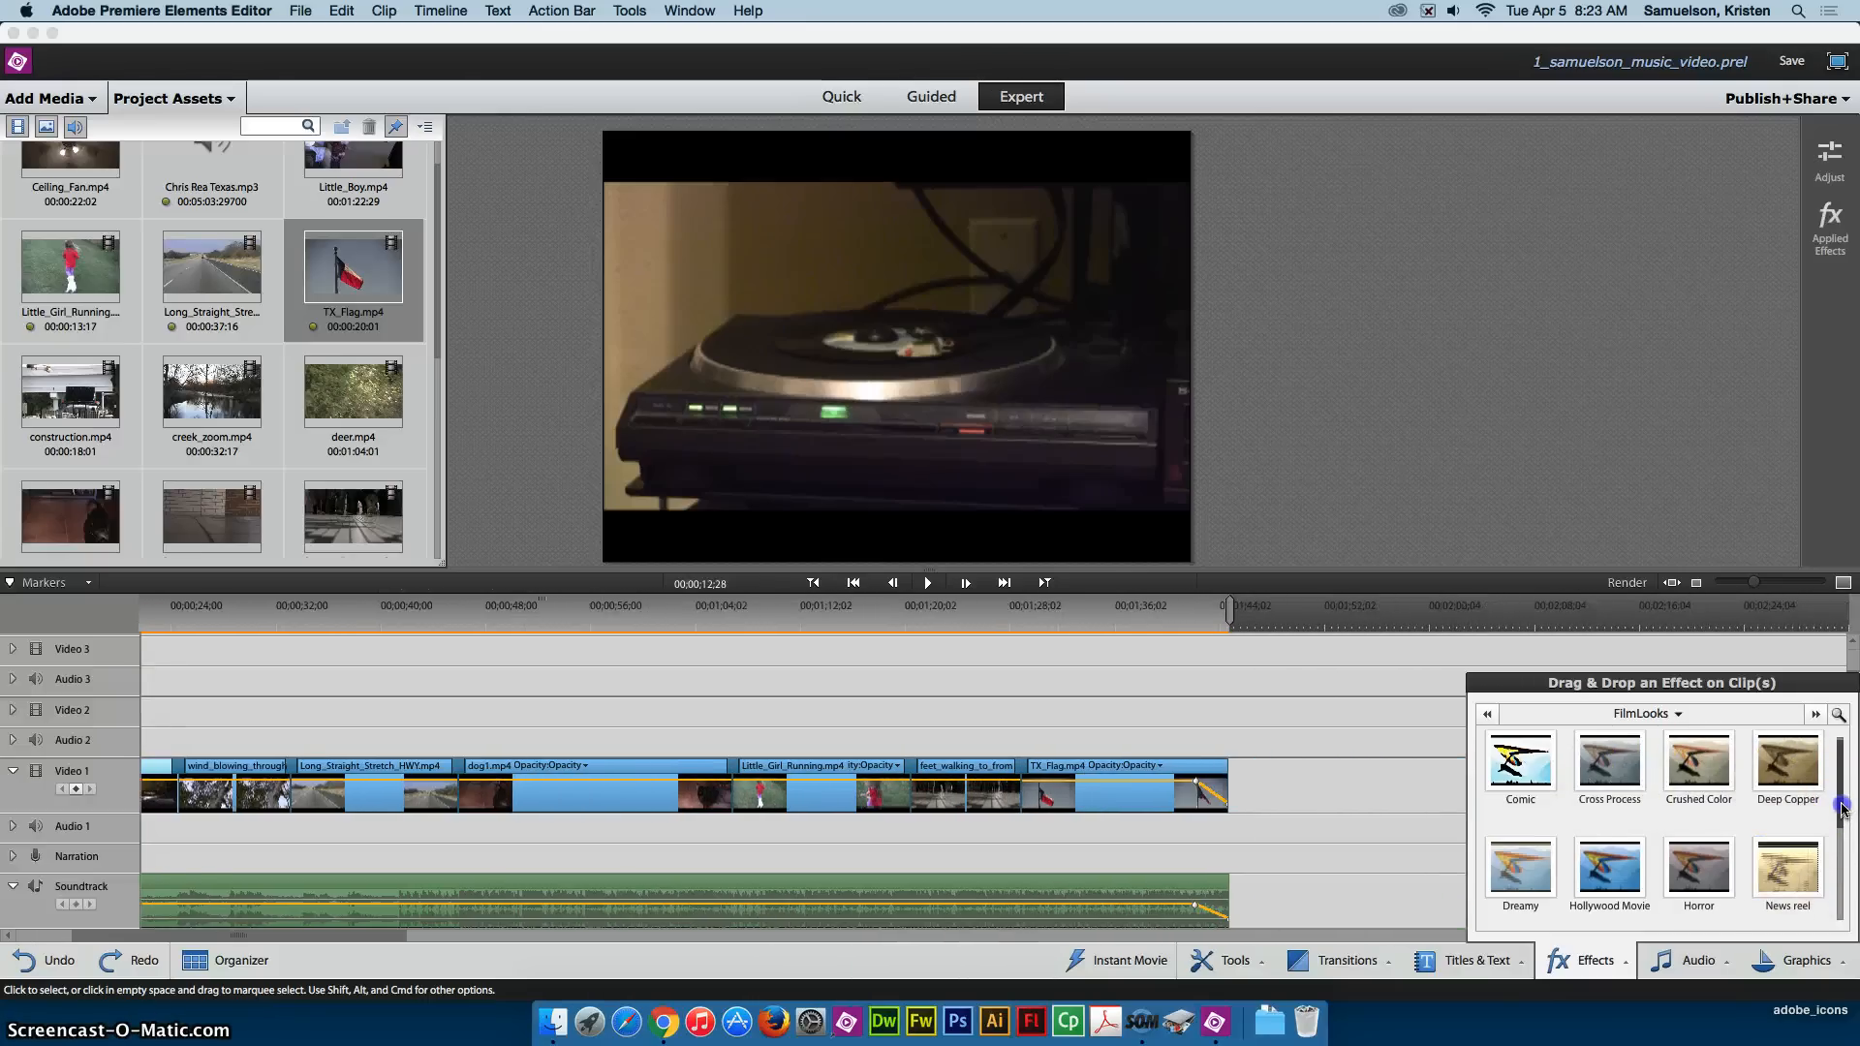
scroll(1843, 810, "down", 3)
left_click(1798, 862)
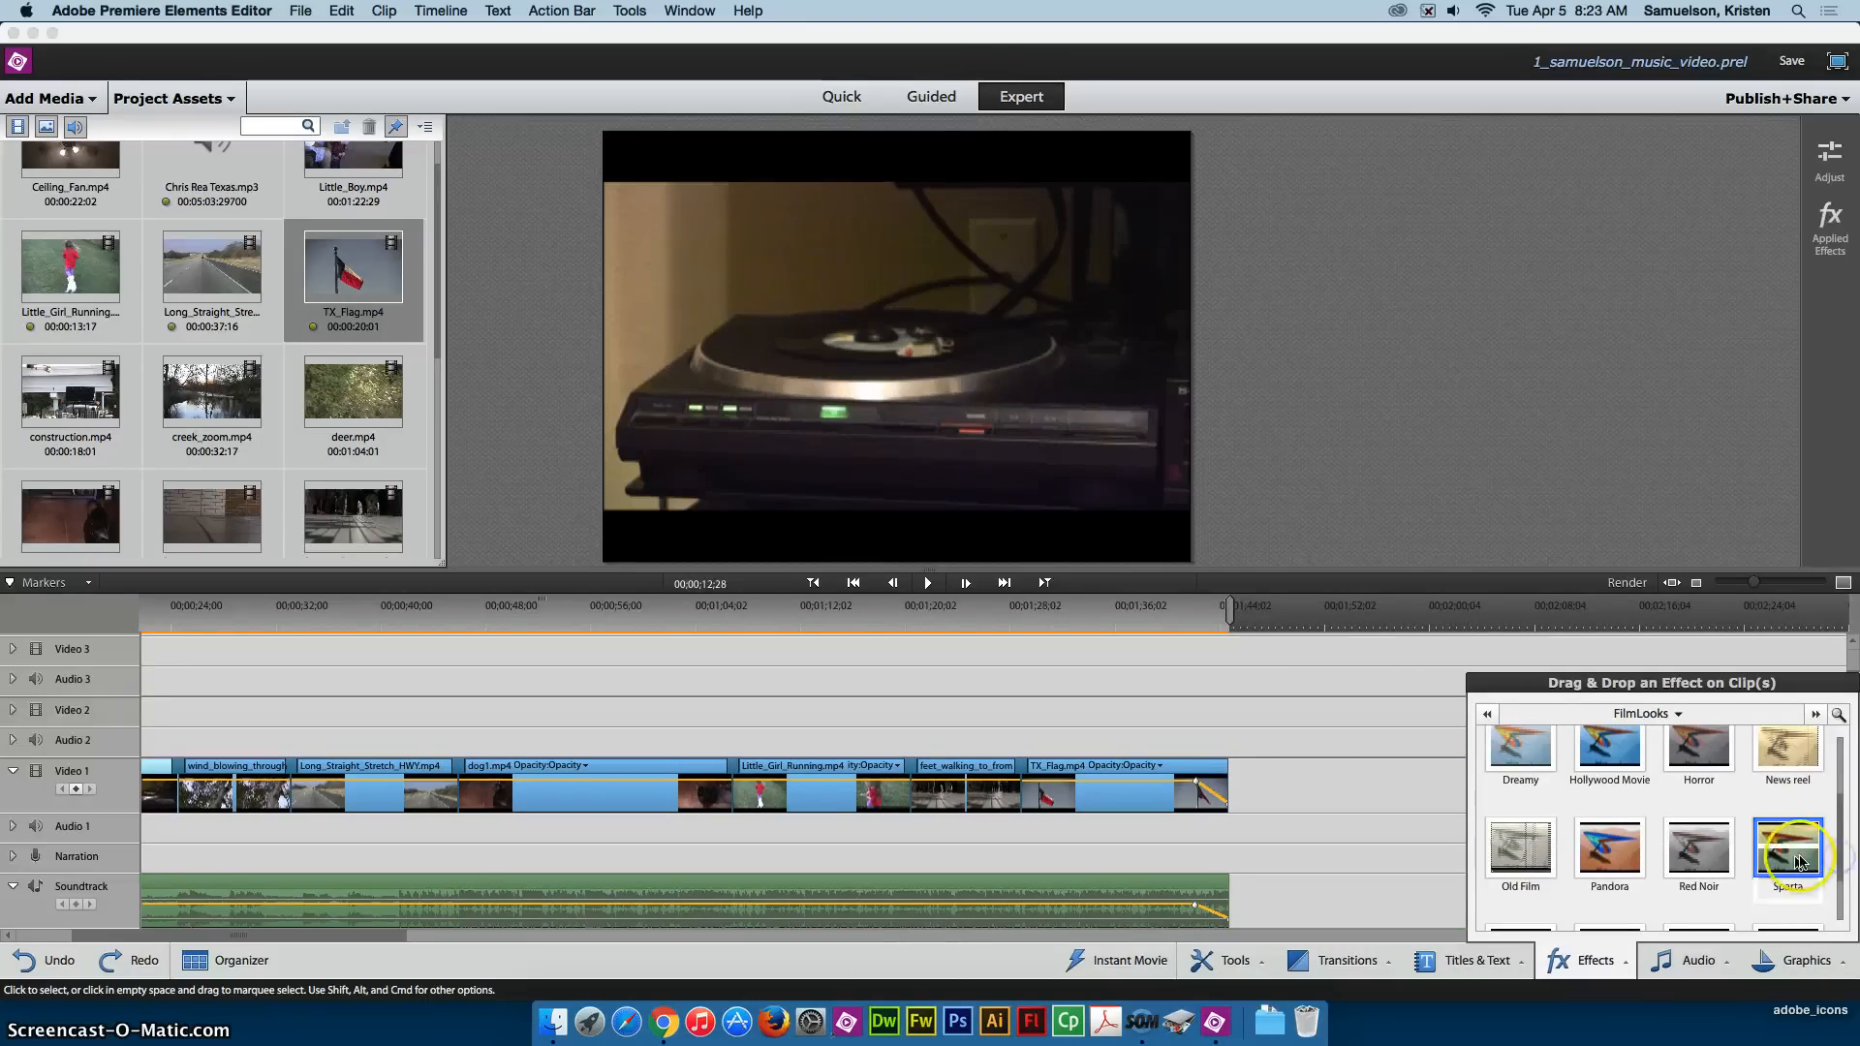
scroll(1829, 879, "down", 2)
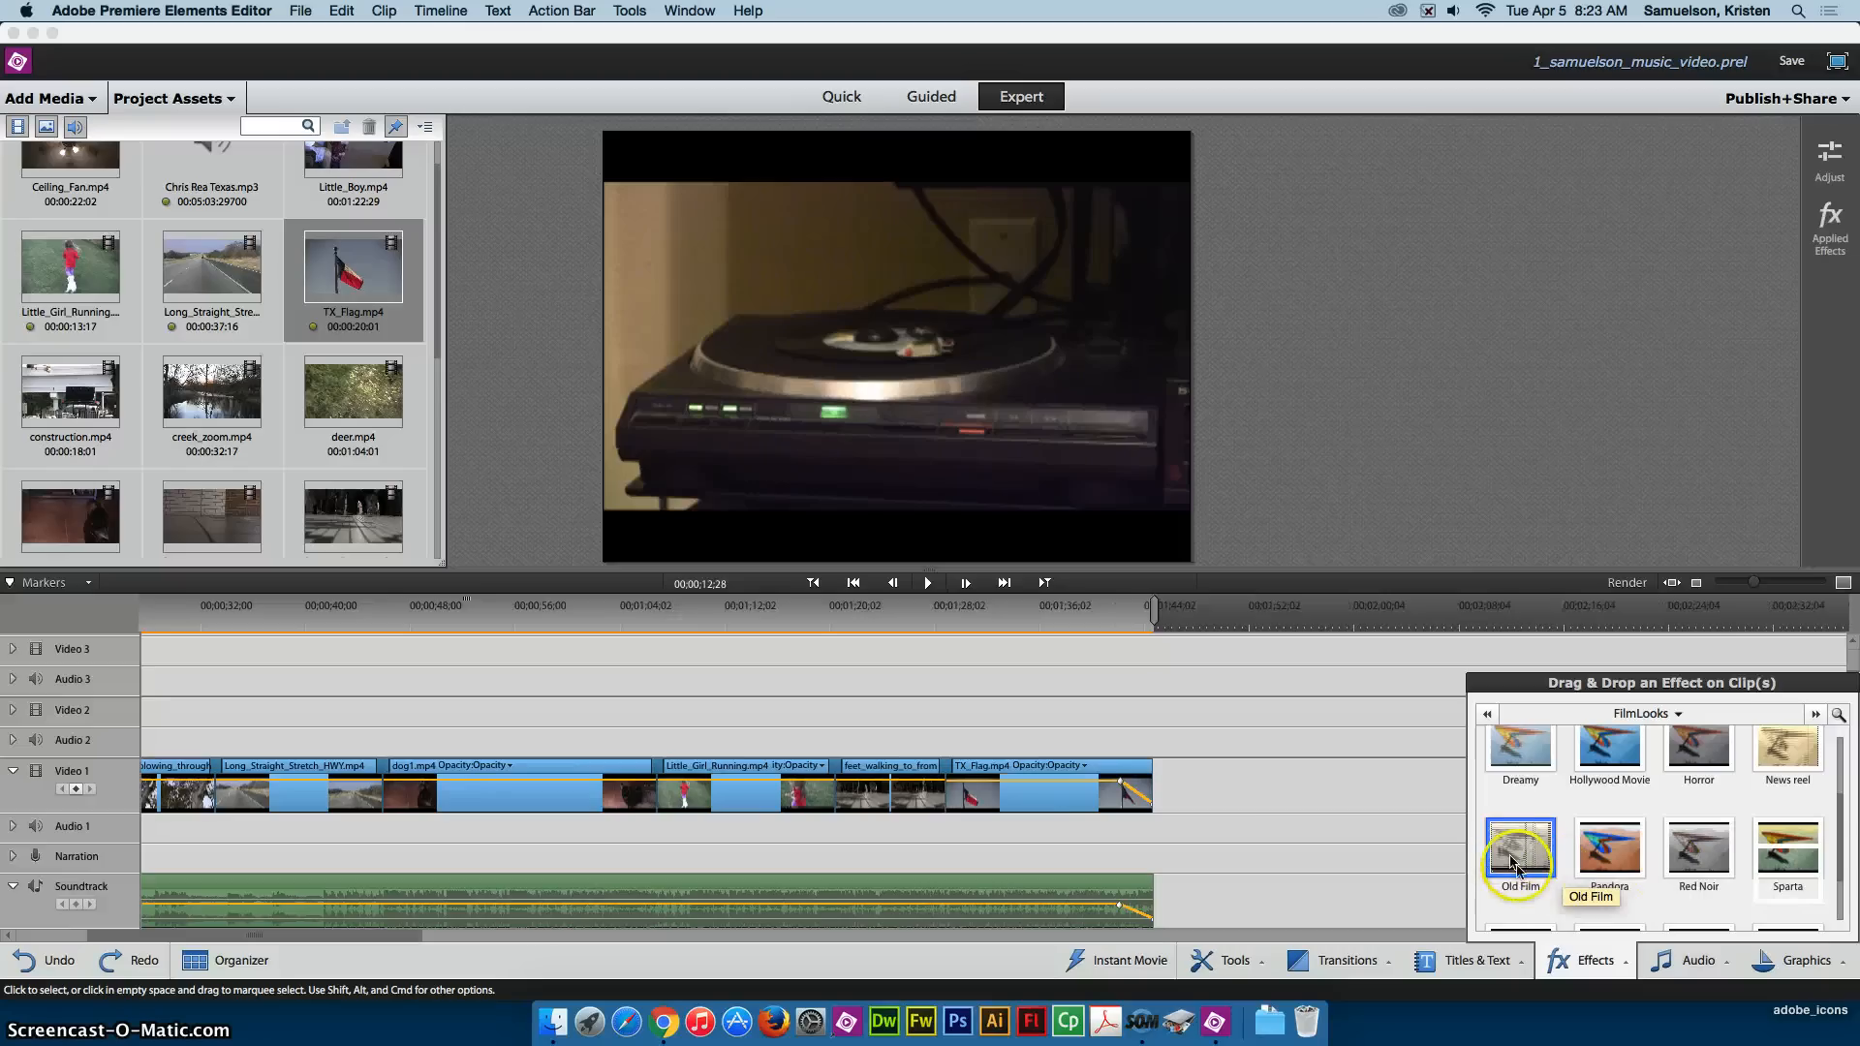
left_click(1787, 852)
scroll(1843, 841, "down", 4)
scroll(1843, 842, "down", 3)
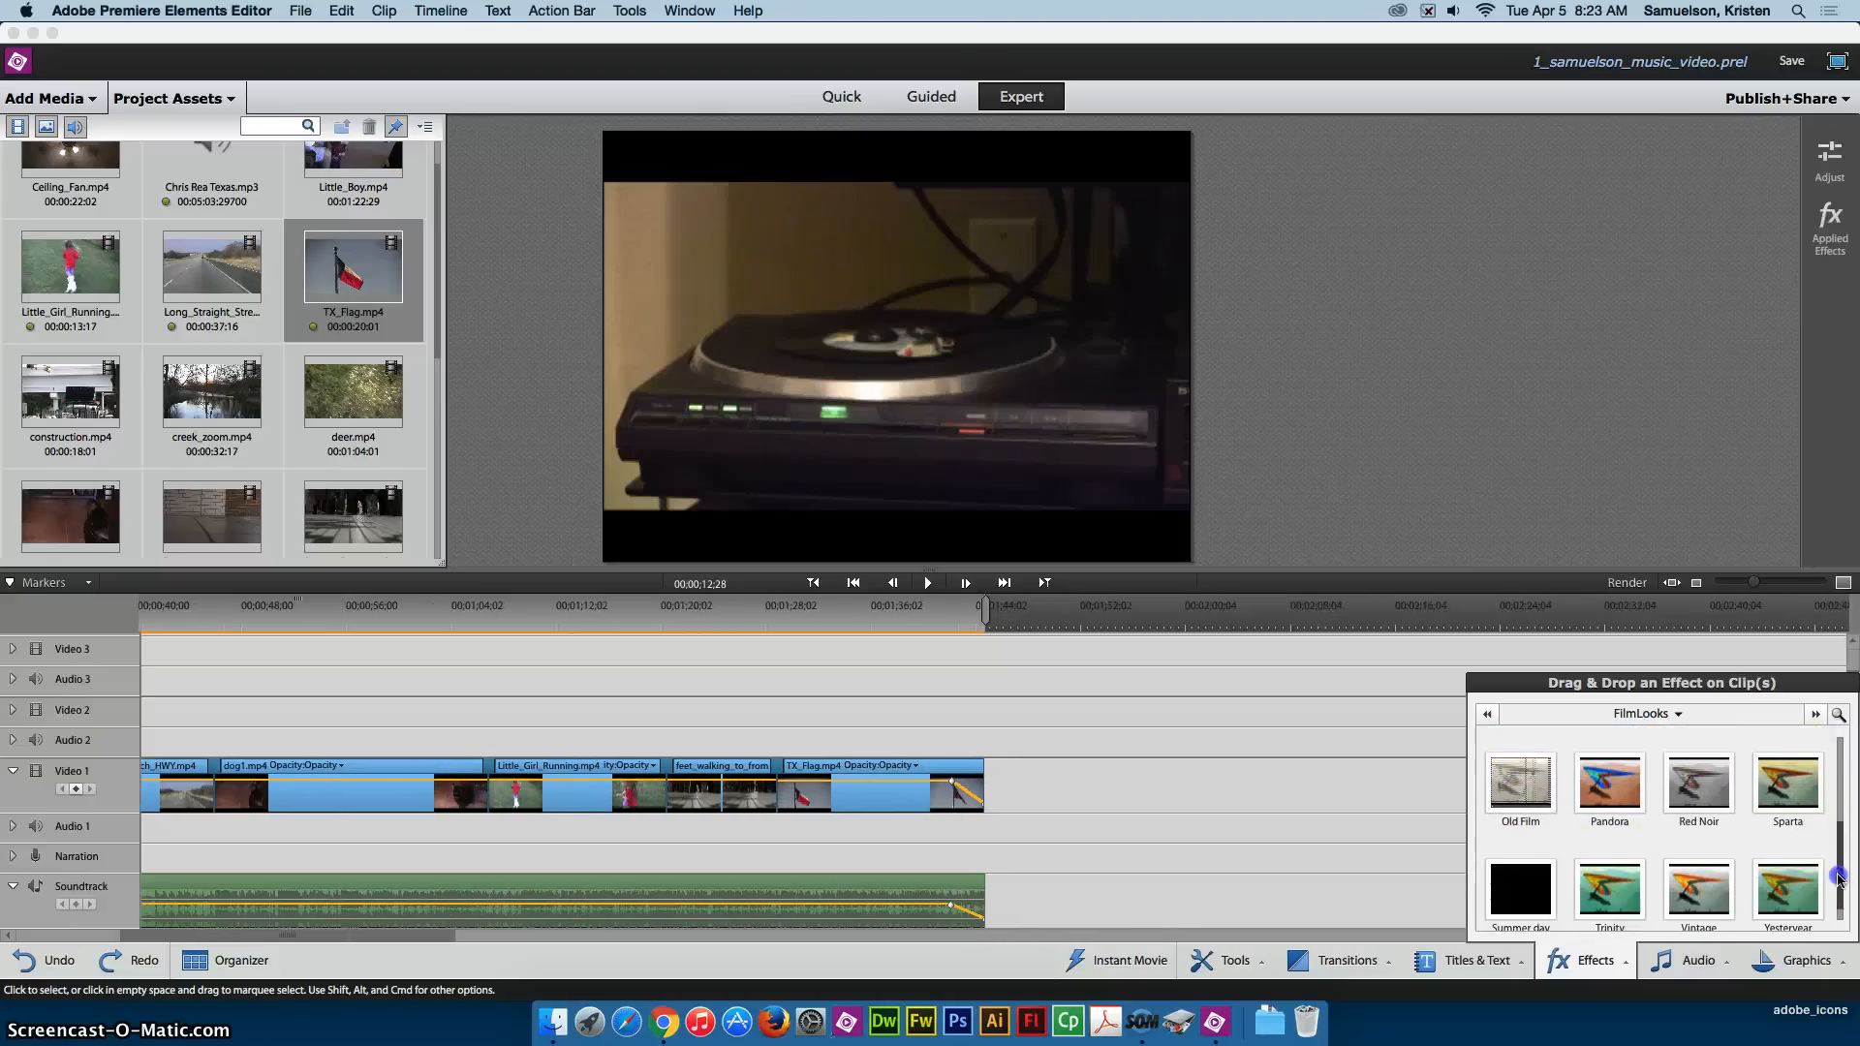
left_click(1612, 901)
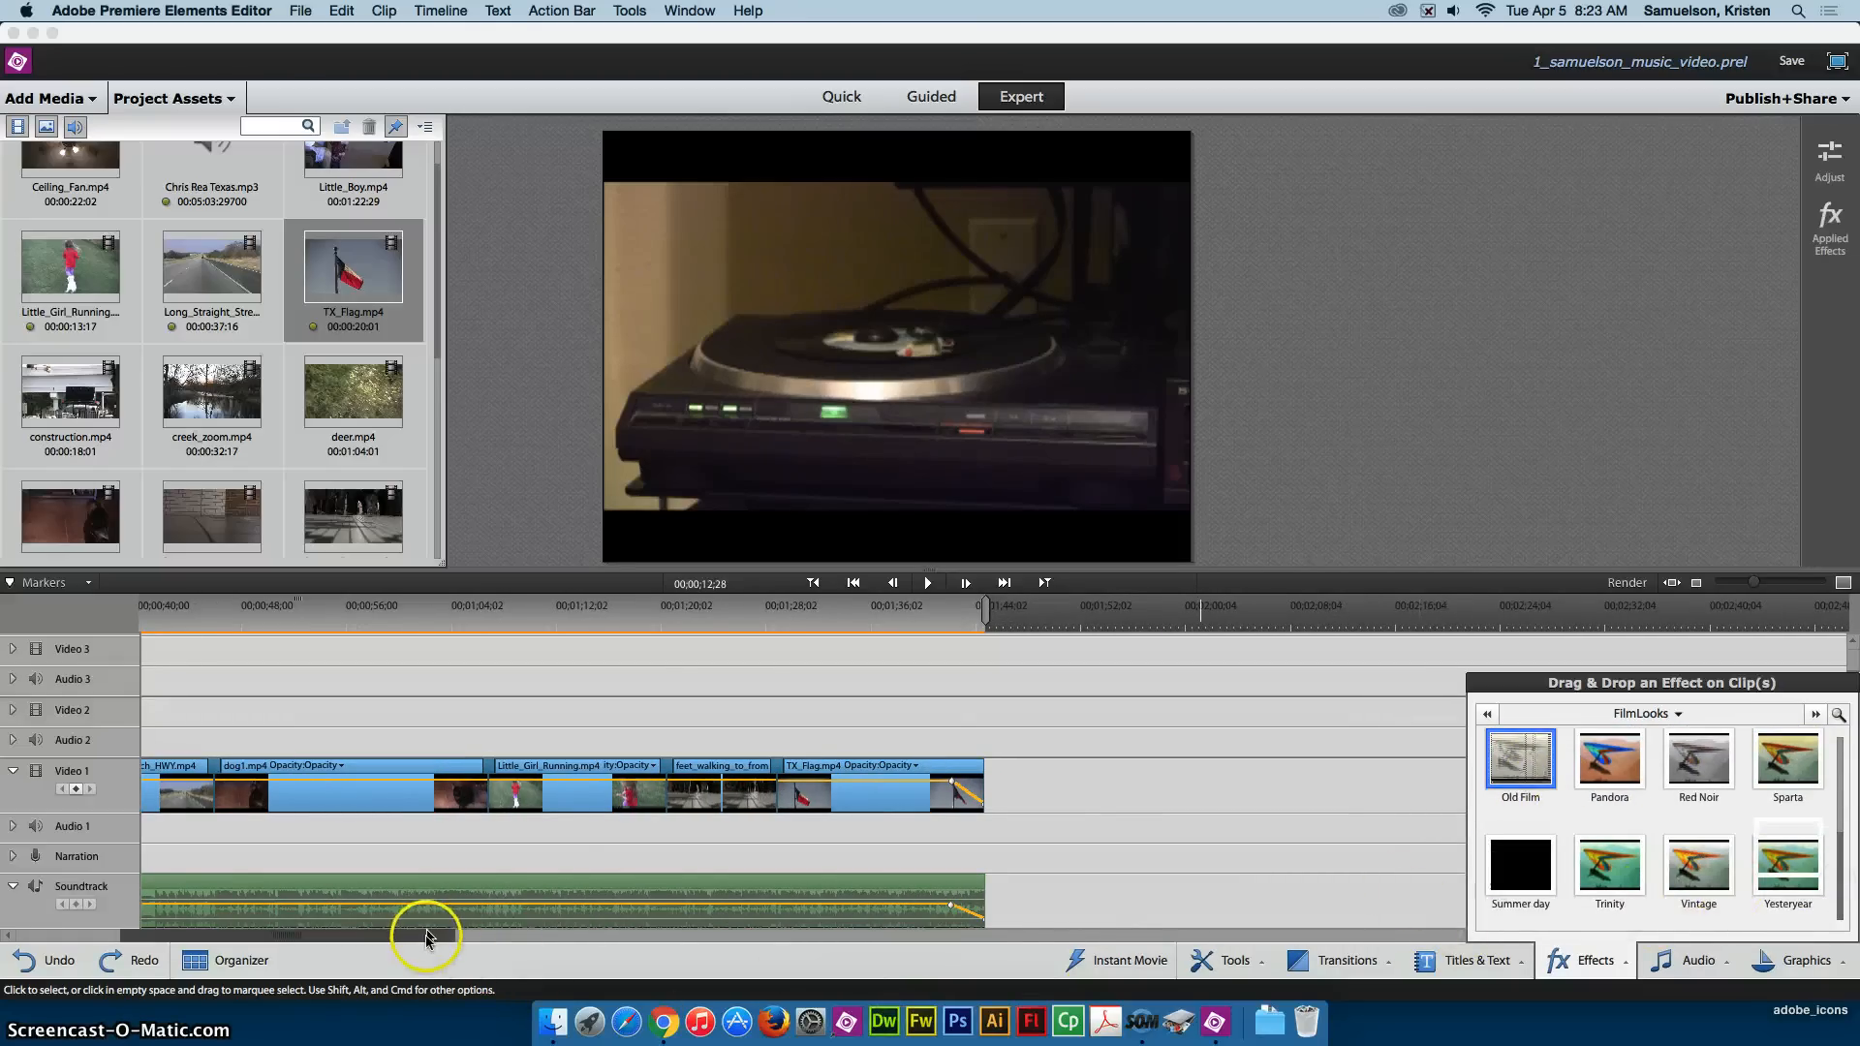
Apply the Old Film effect from FilmLooks to the record_player.mp4 clip at the start of Video 1
left_click_drag(427, 933, 321, 934)
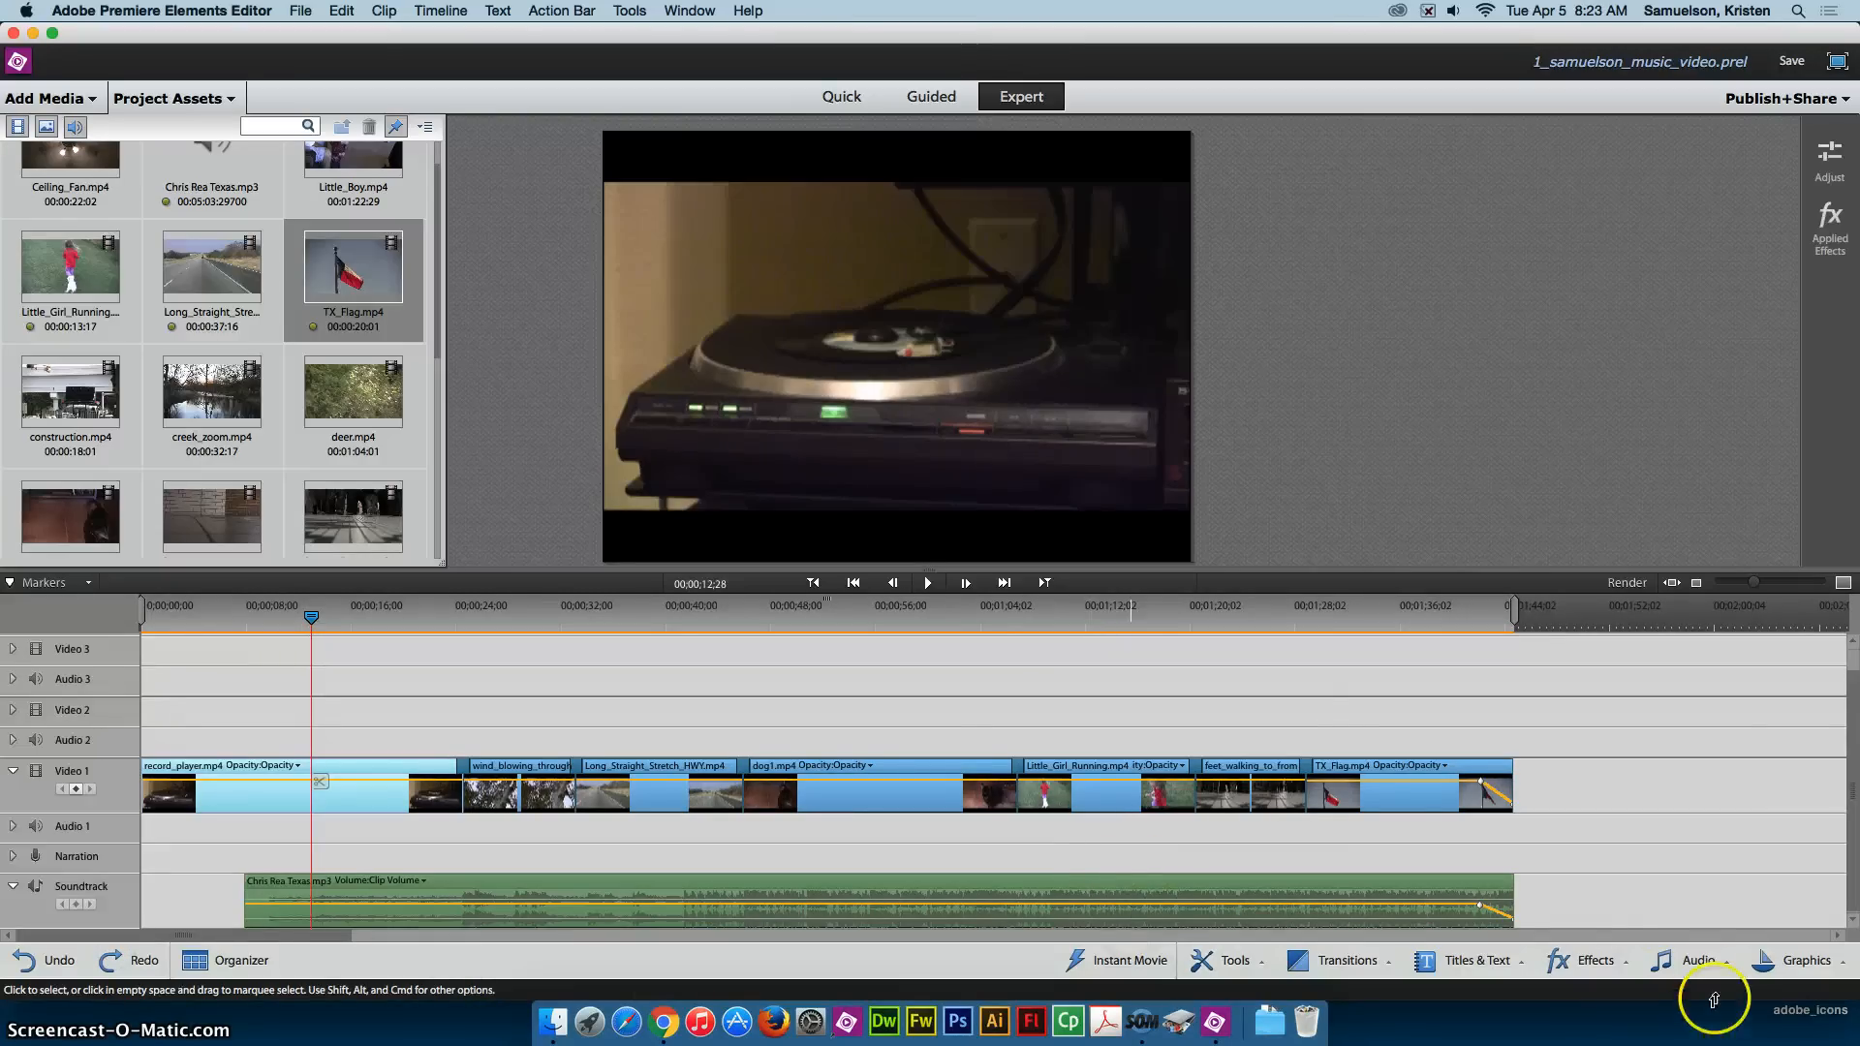
left_click(1594, 959)
left_click_drag(1581, 875, 714, 706)
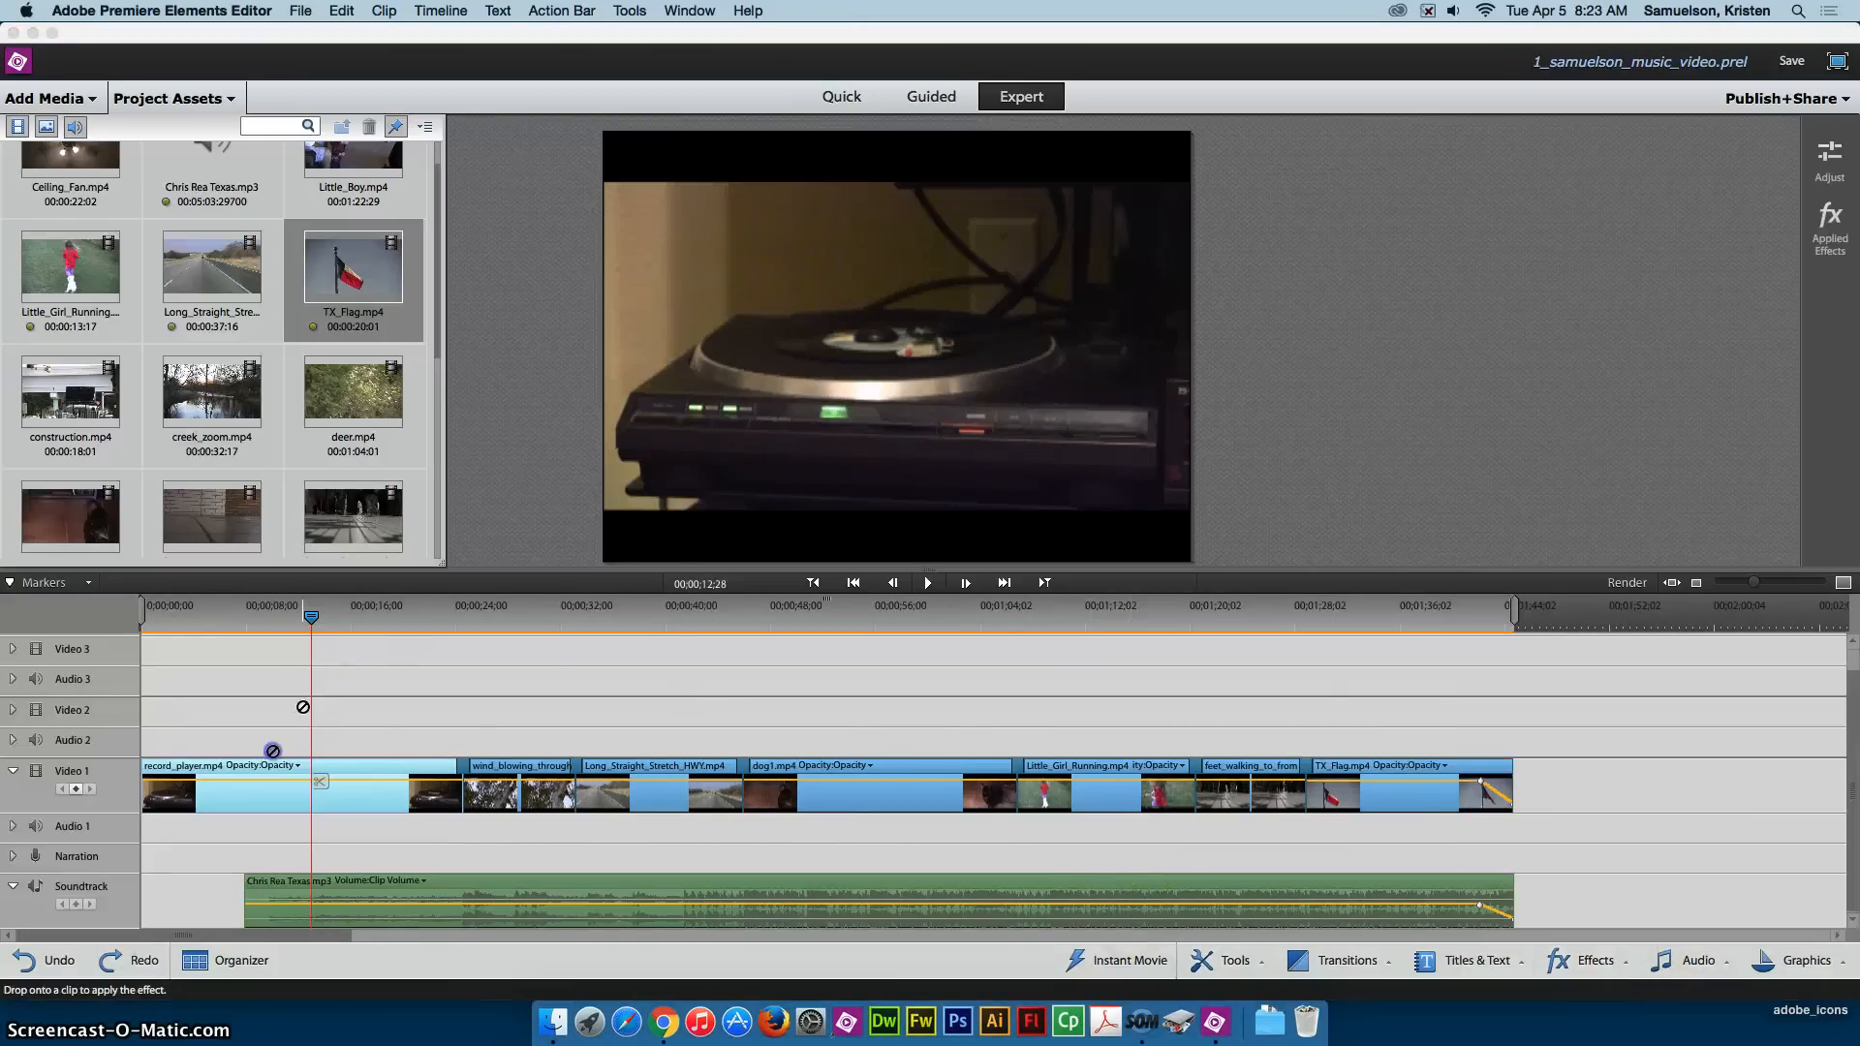
left_click_drag(272, 750, 254, 789)
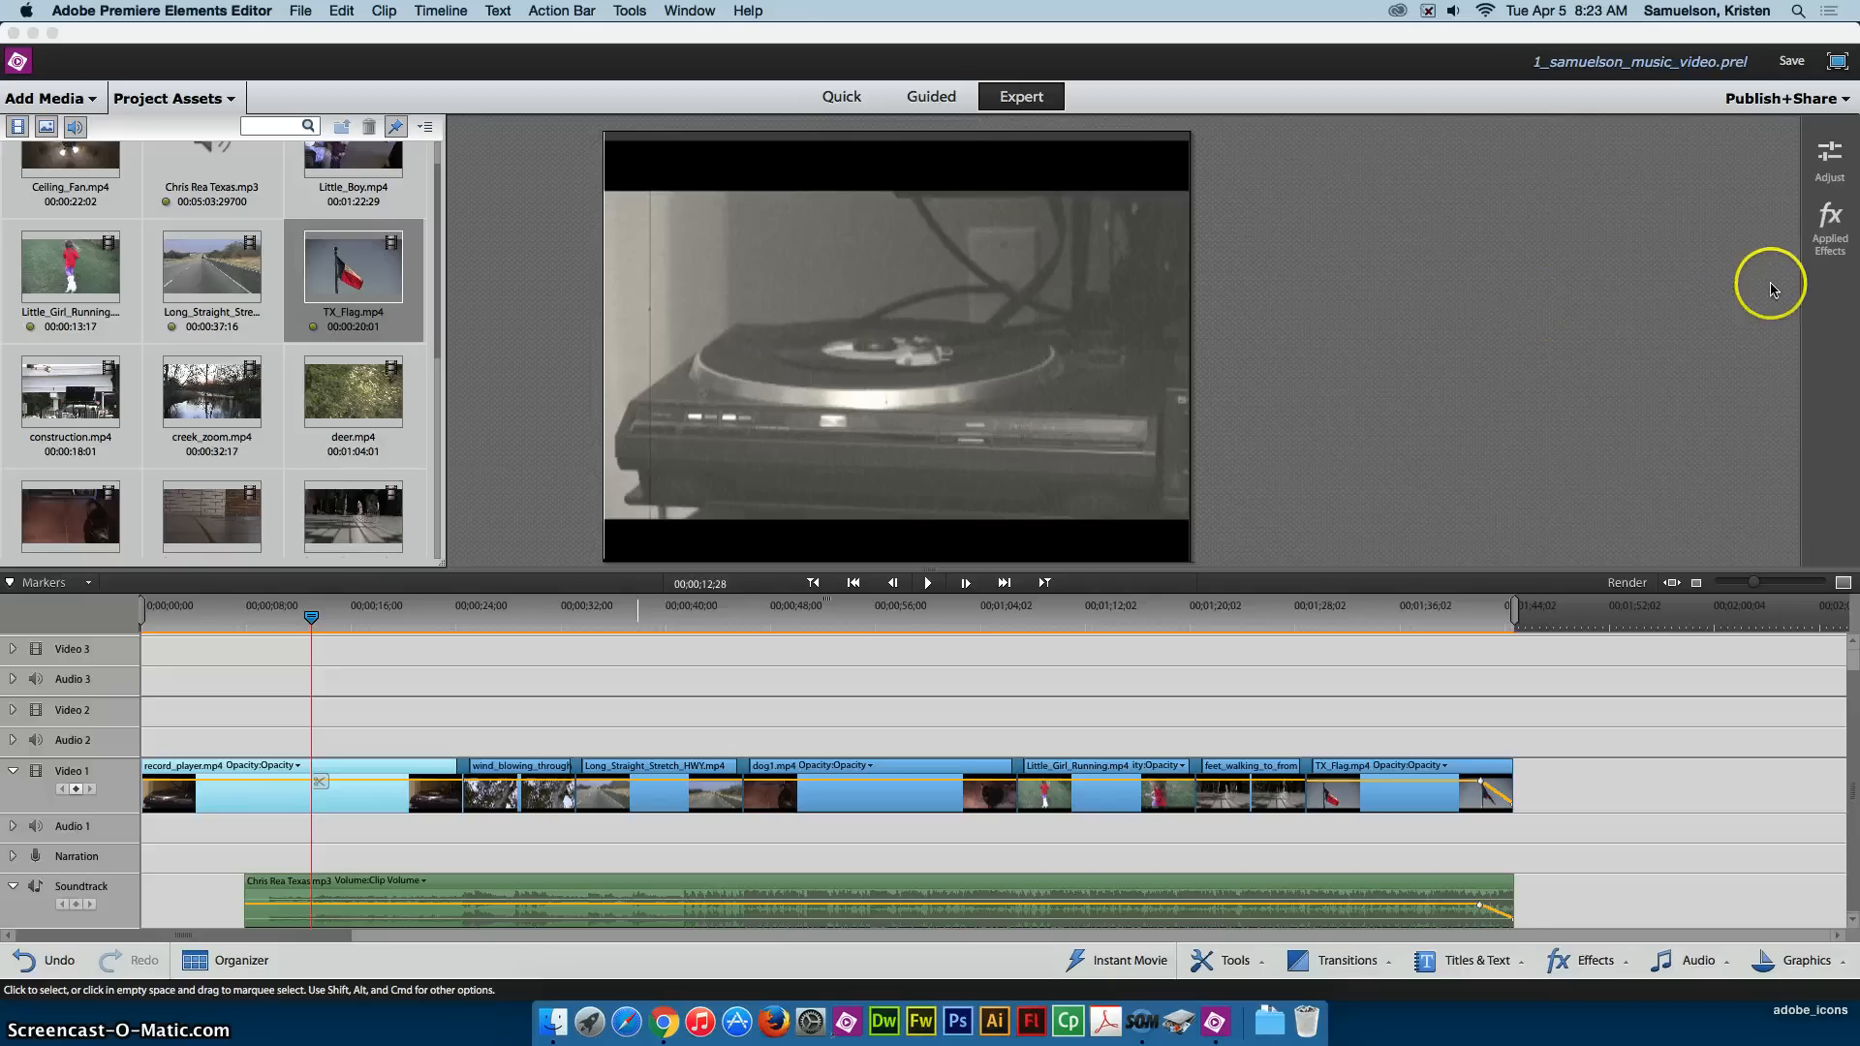
Set up a Computer export in QuickTime format with the HD 1080i 29.97, H.264, AAC 48kHz preset
left_click(1798, 100)
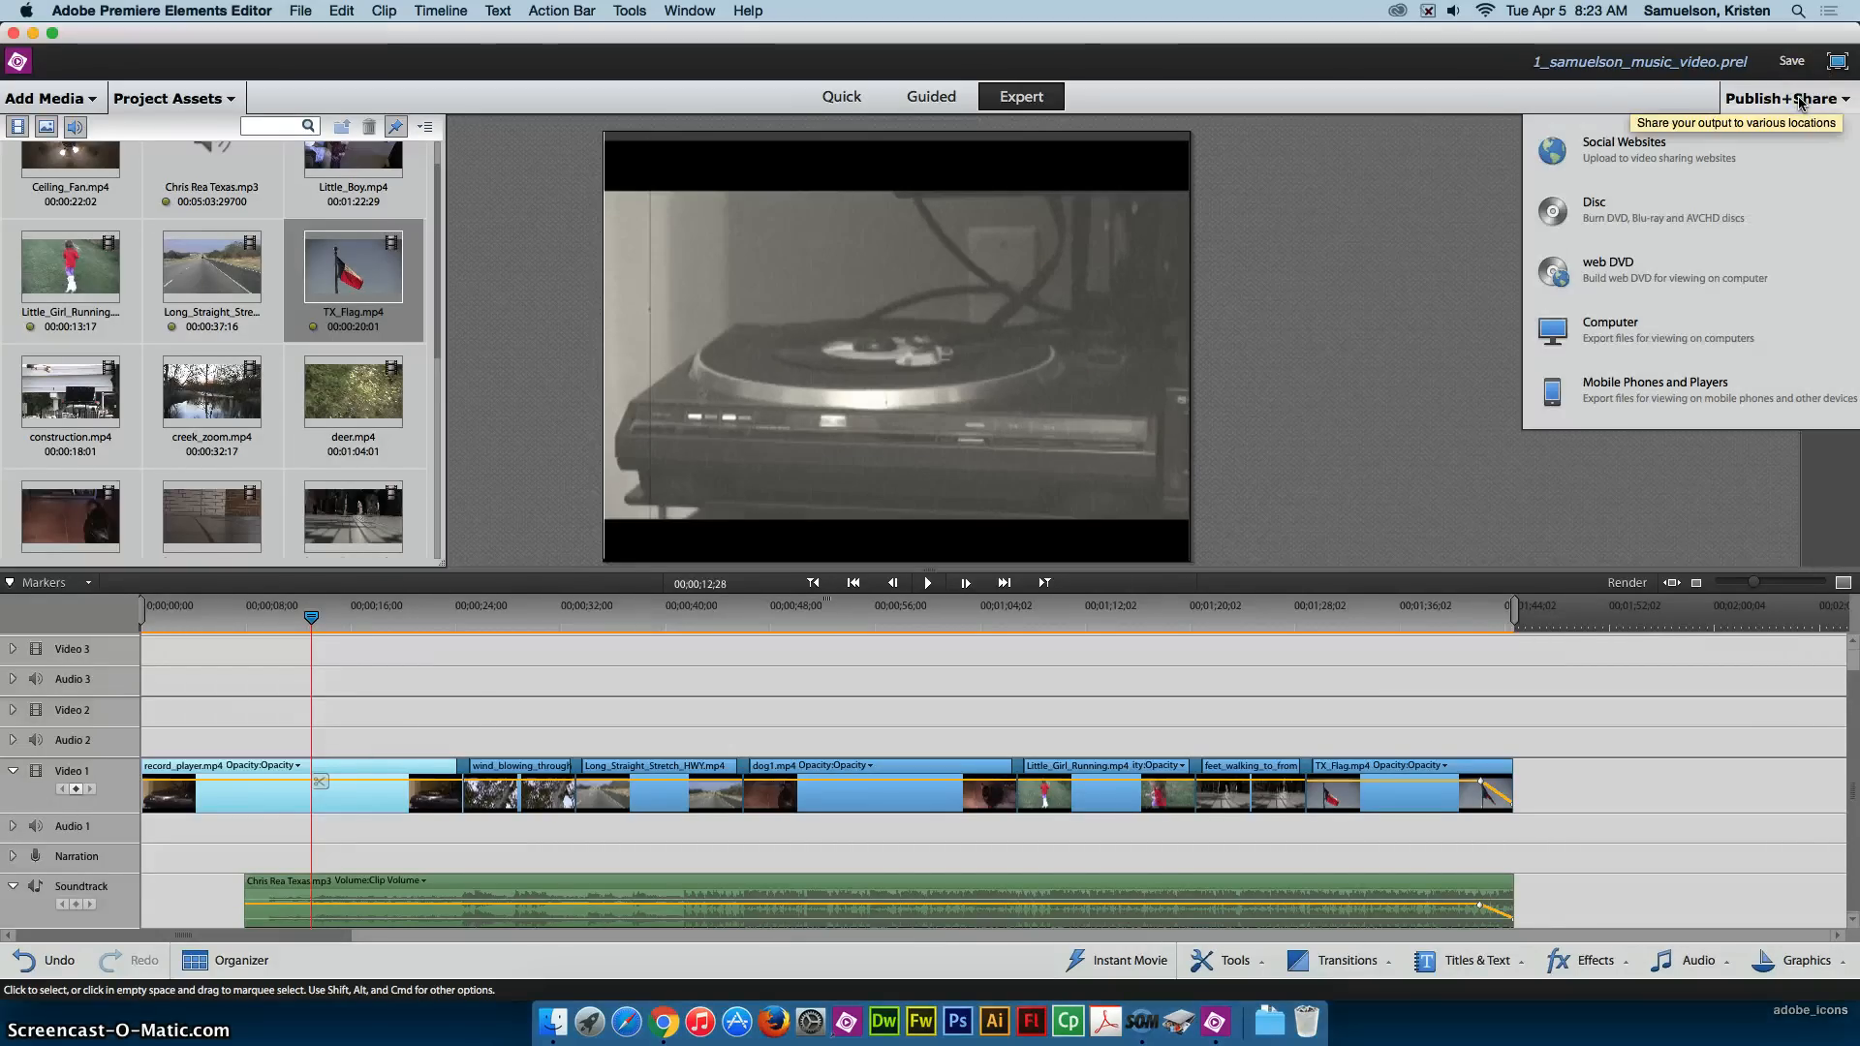
left_click(1648, 332)
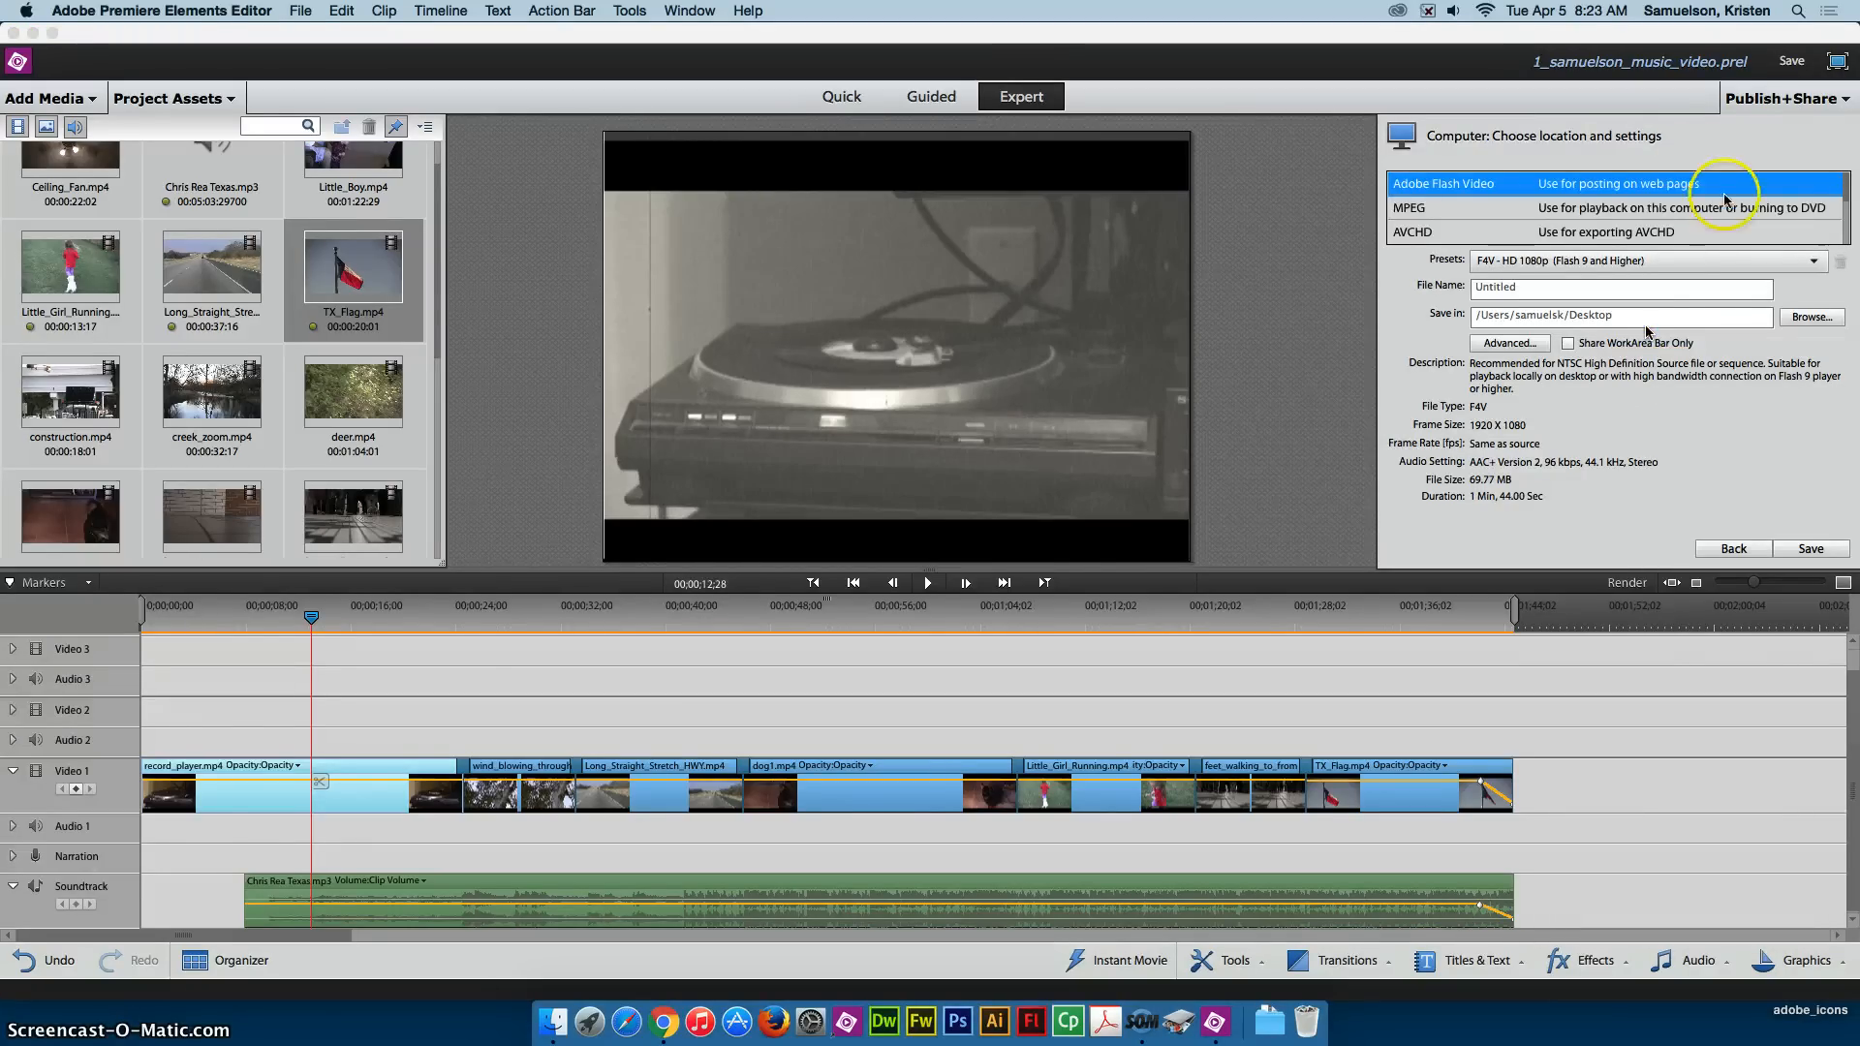
scroll(1826, 194, "down", 8)
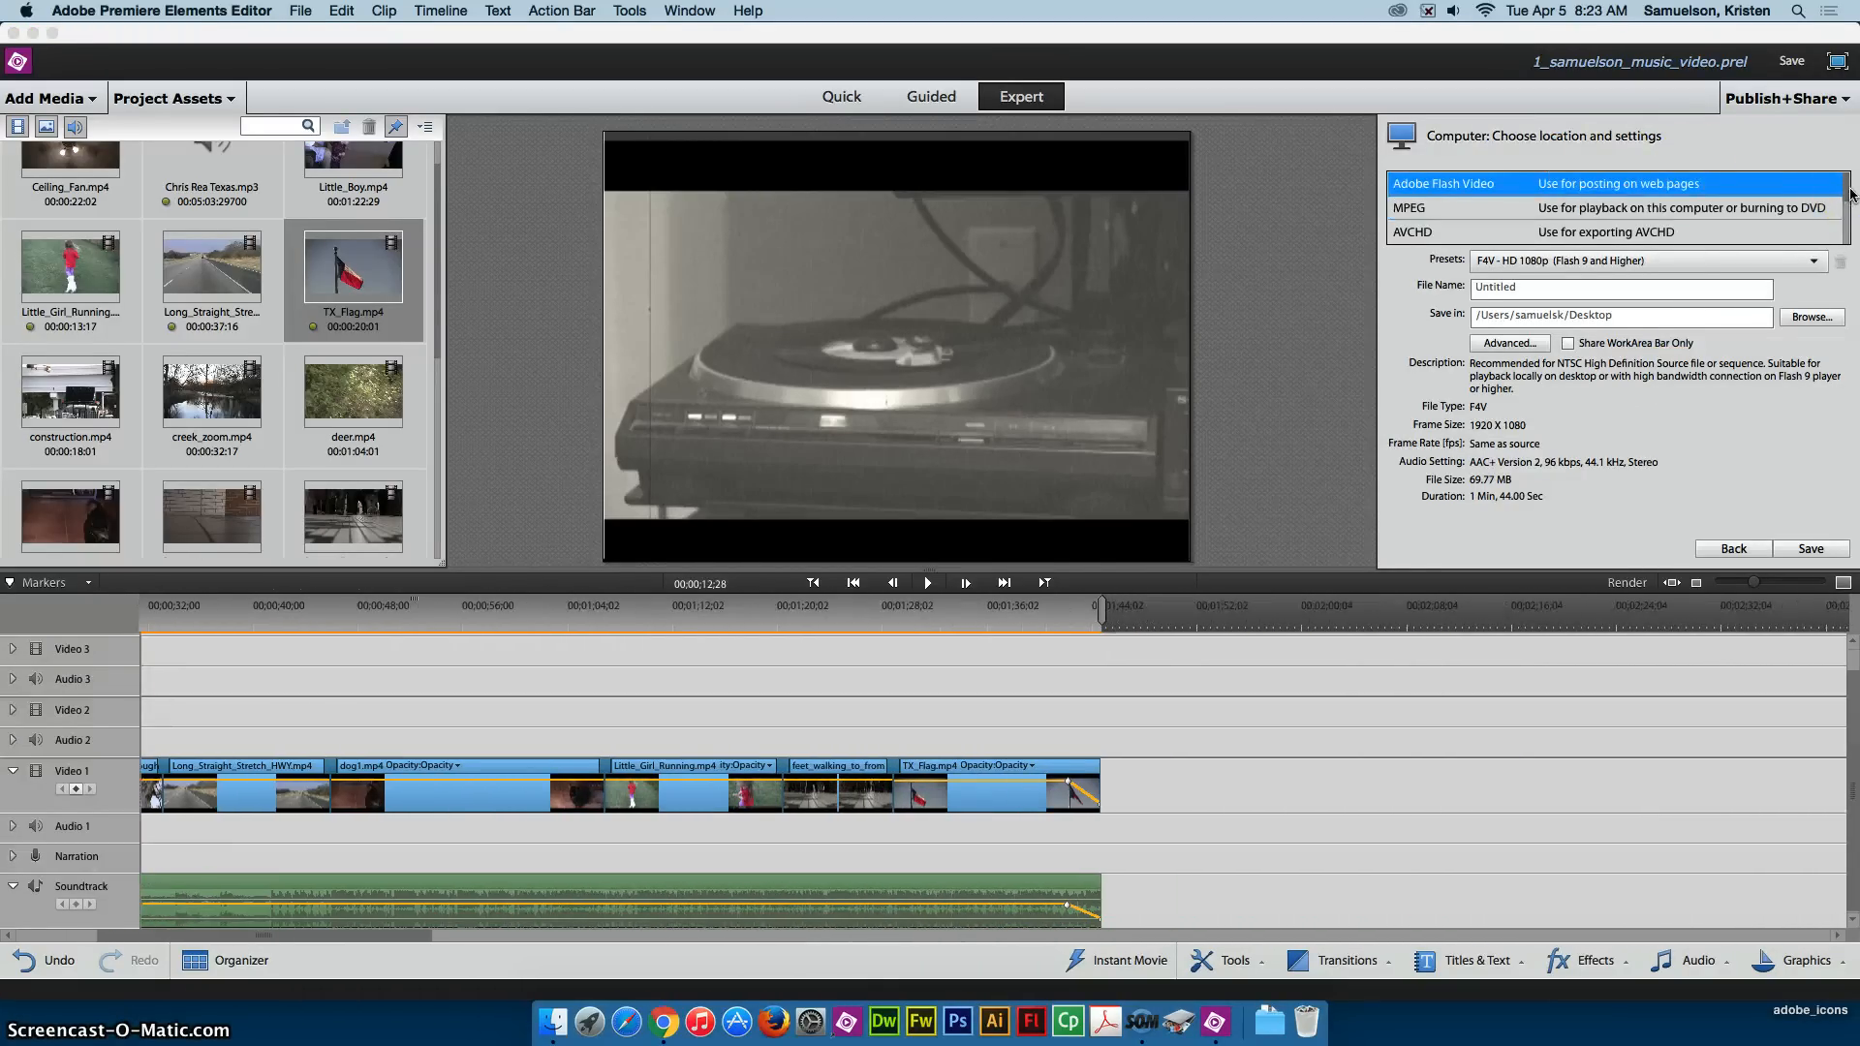
scroll(1852, 197, "down", 5)
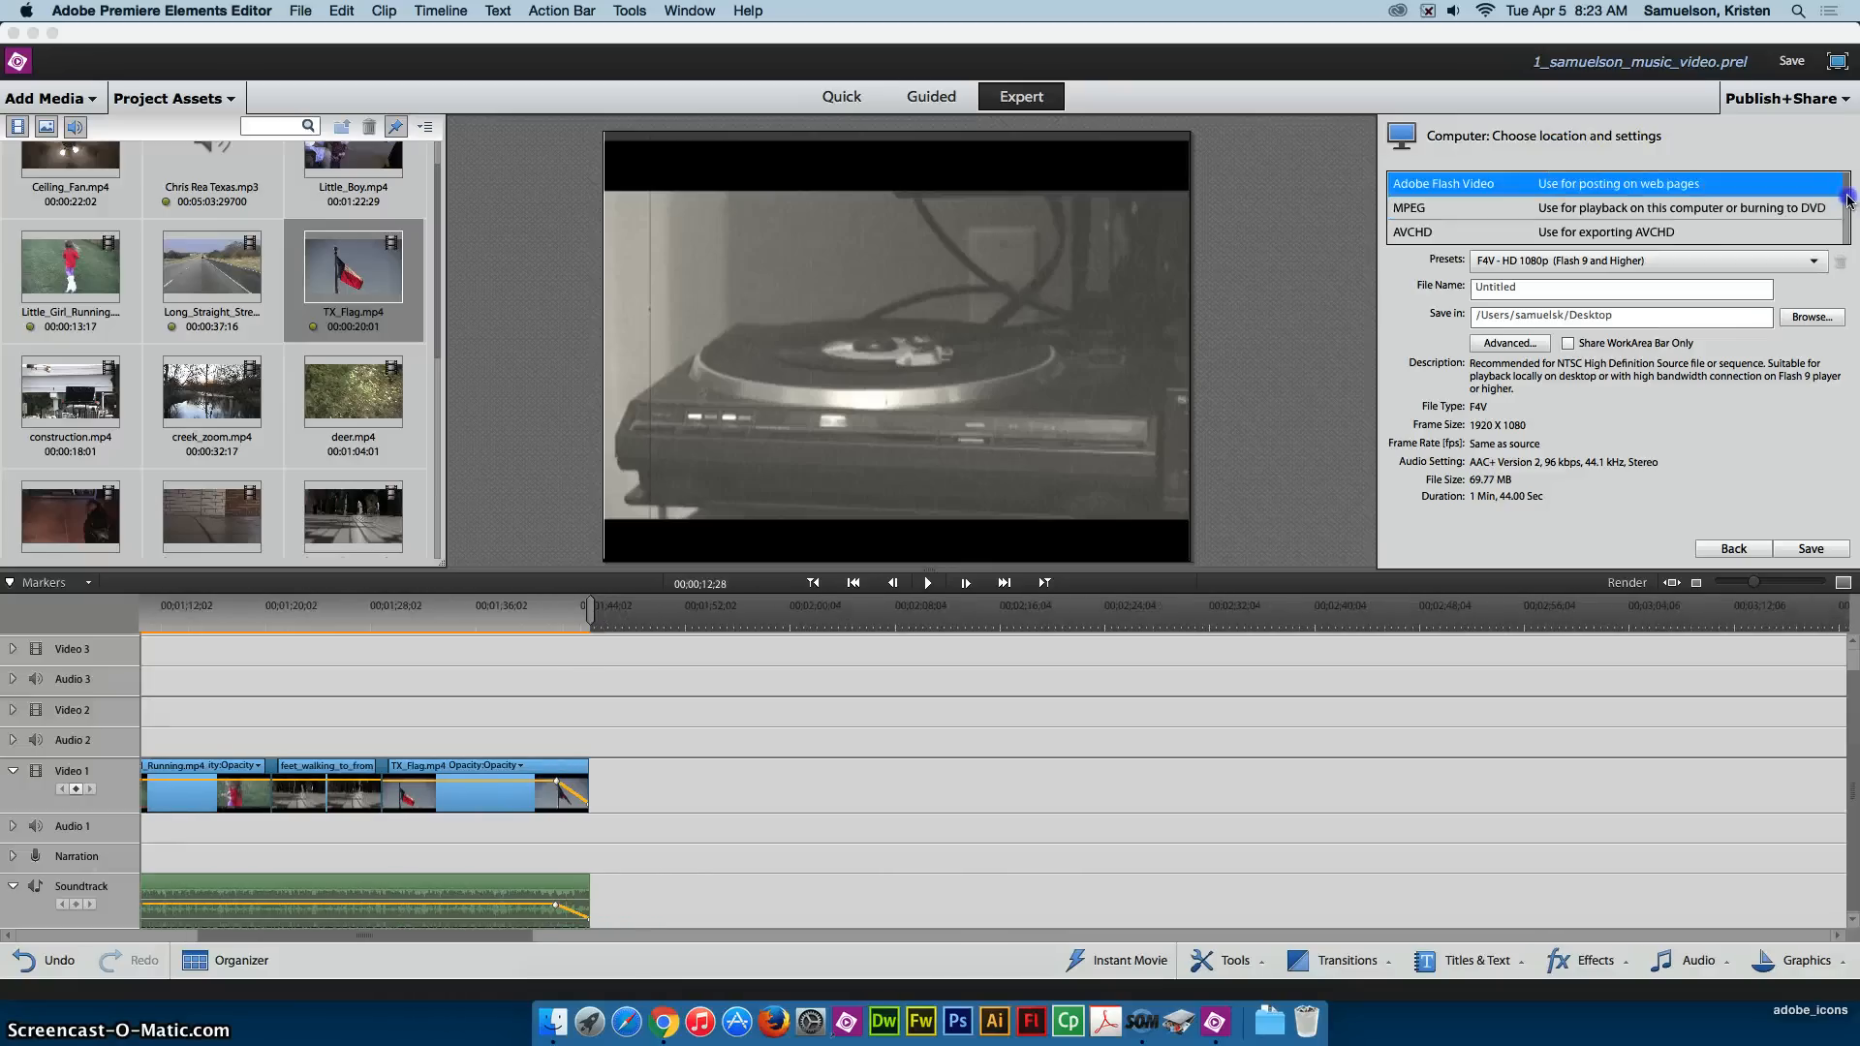
scroll(1847, 209, "down", 2)
scroll(1846, 210, "down", 2)
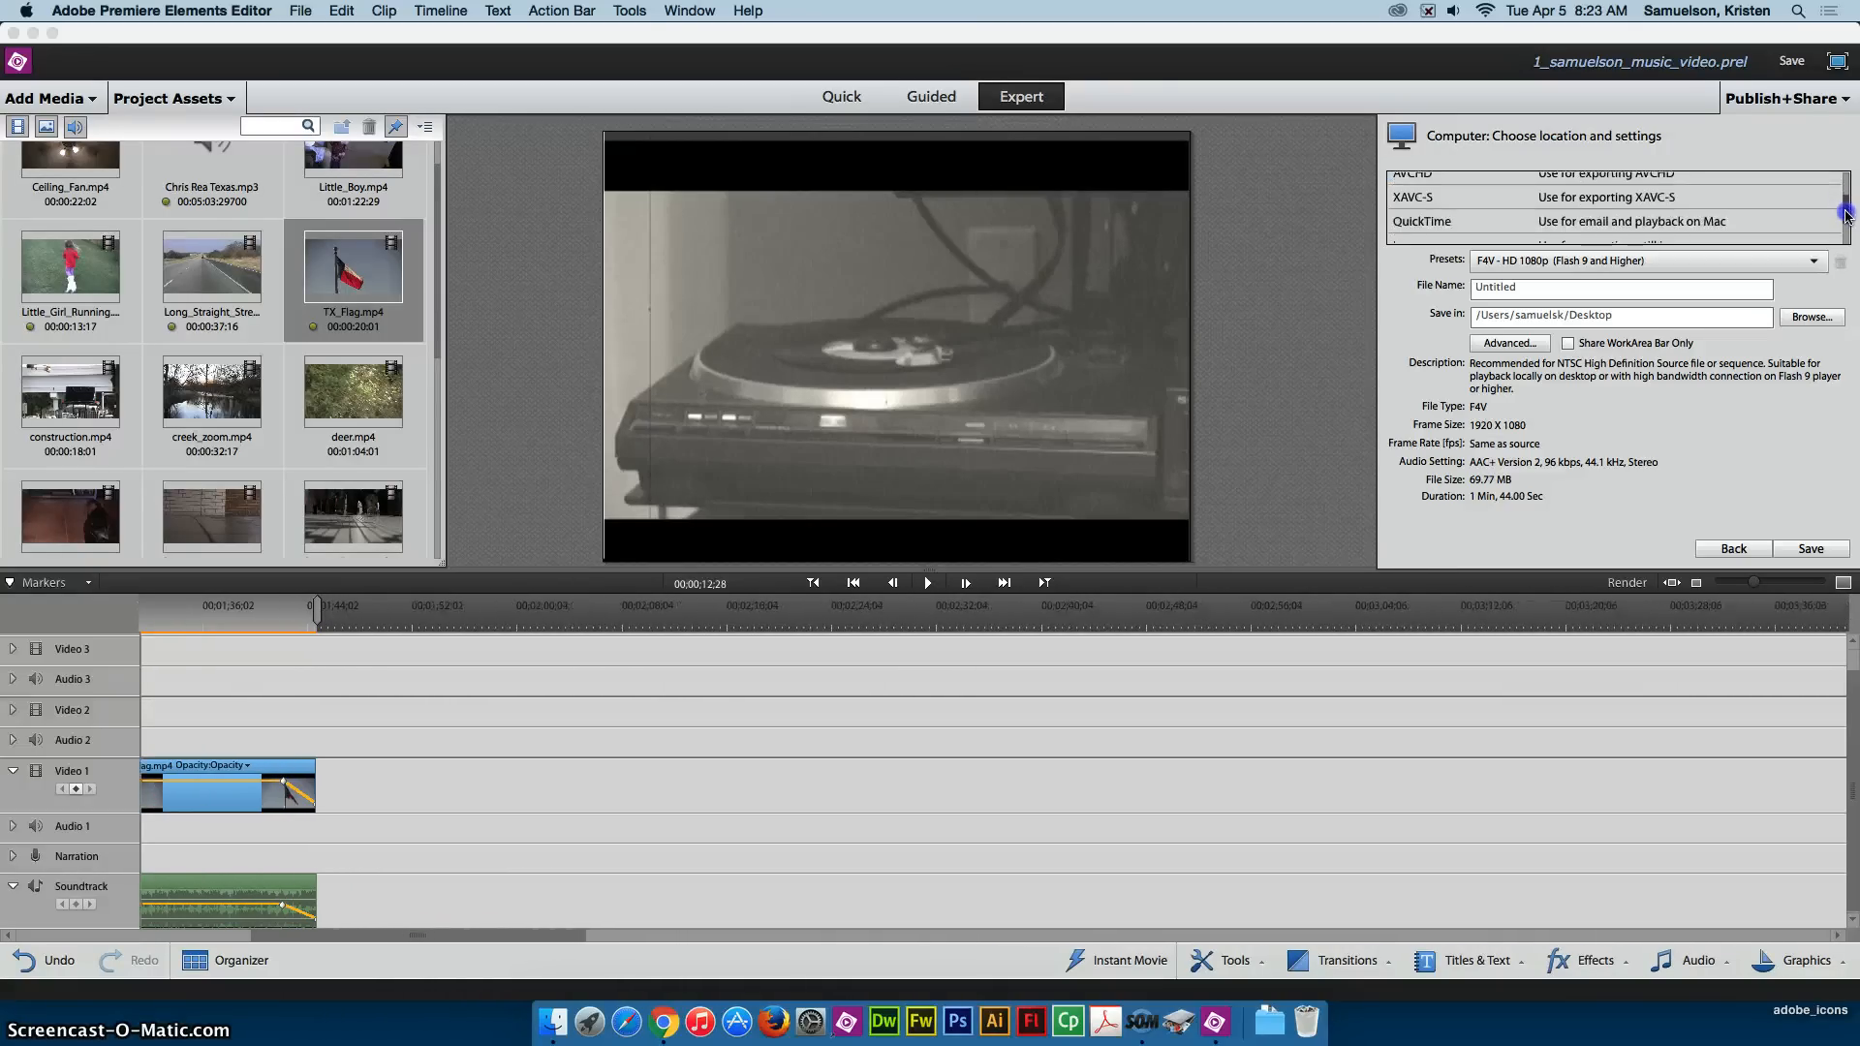
left_click(1738, 208)
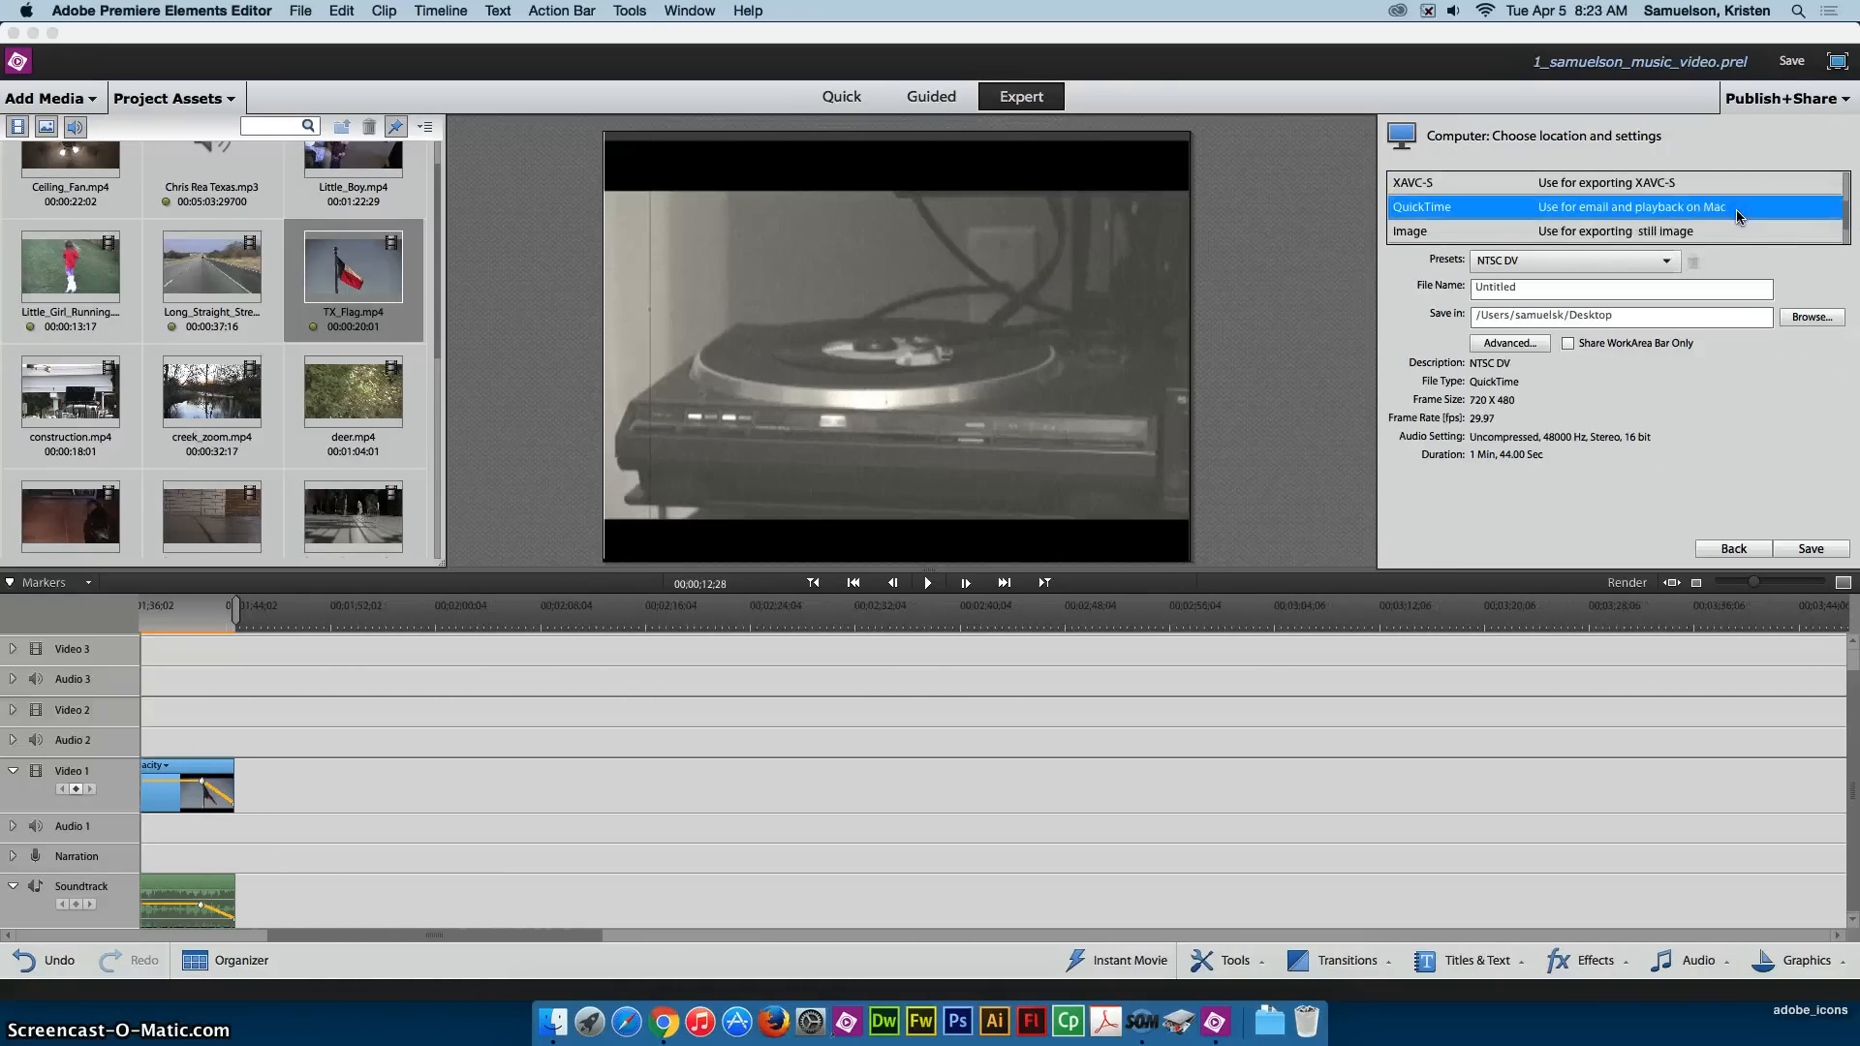
left_click(1522, 264)
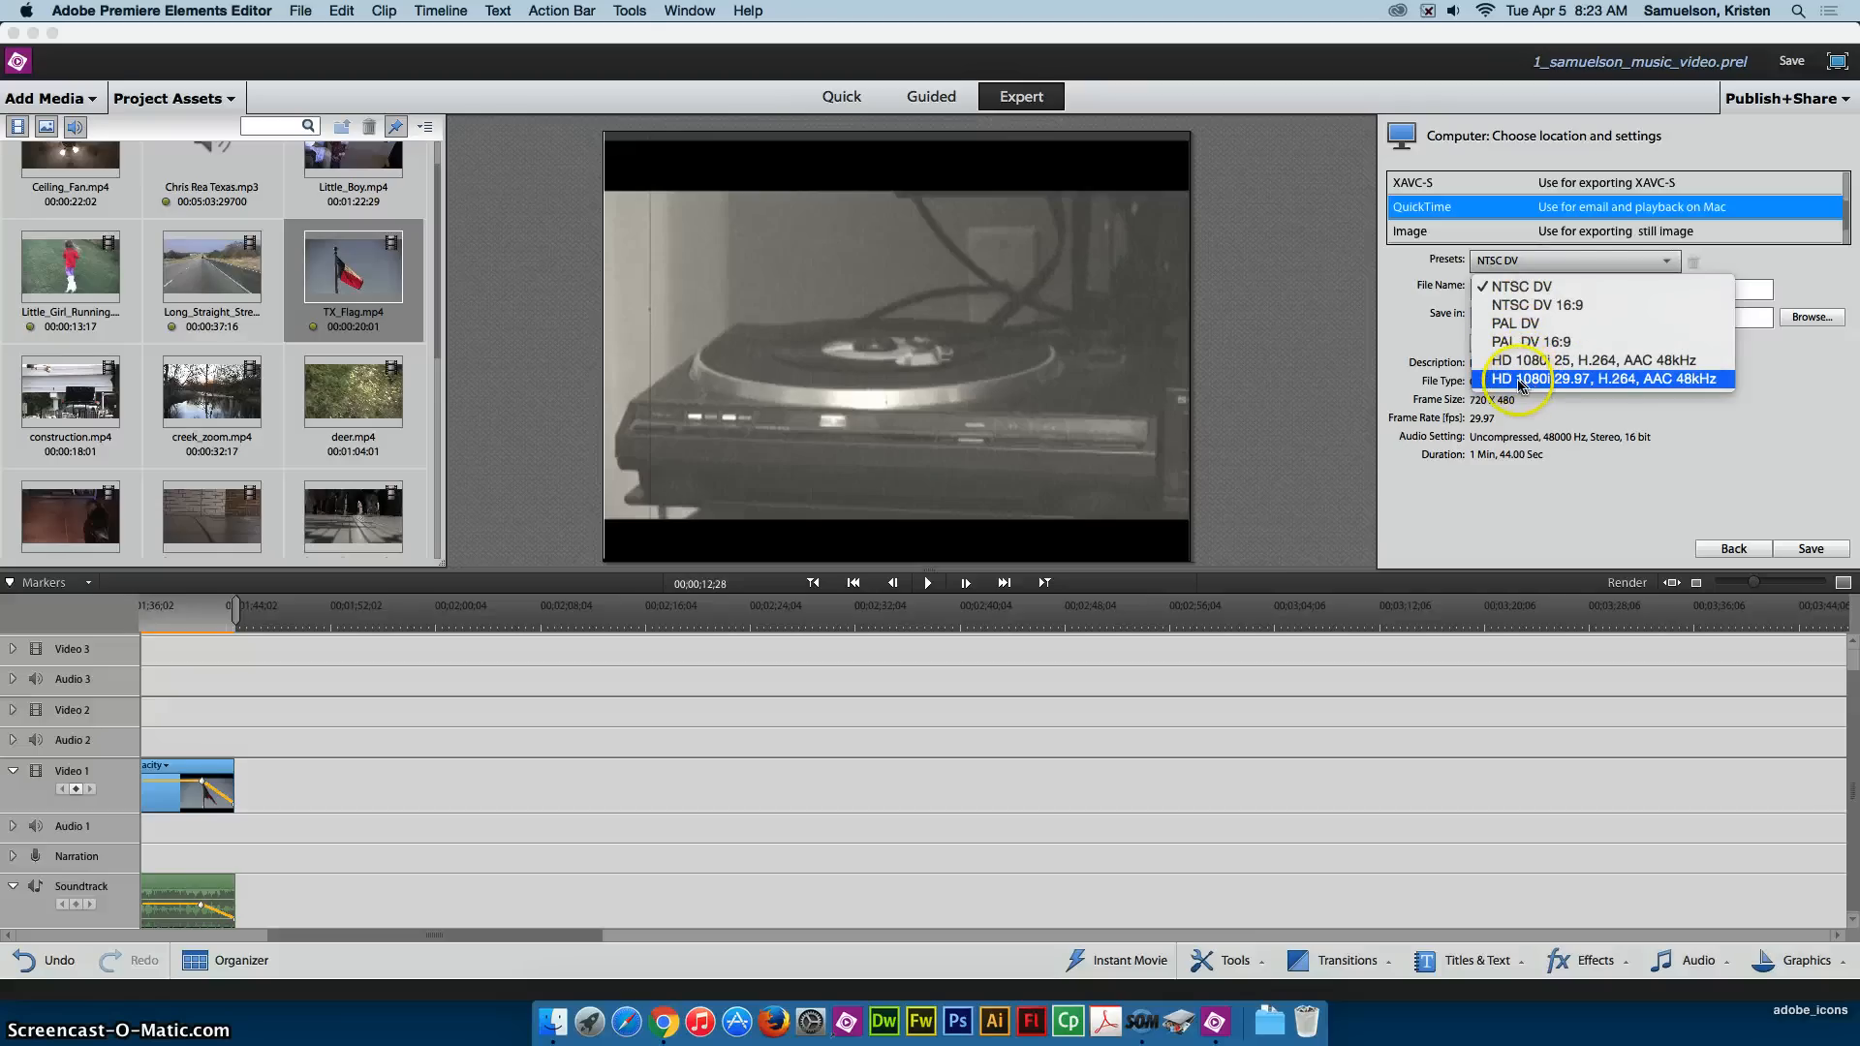
left_click(1586, 387)
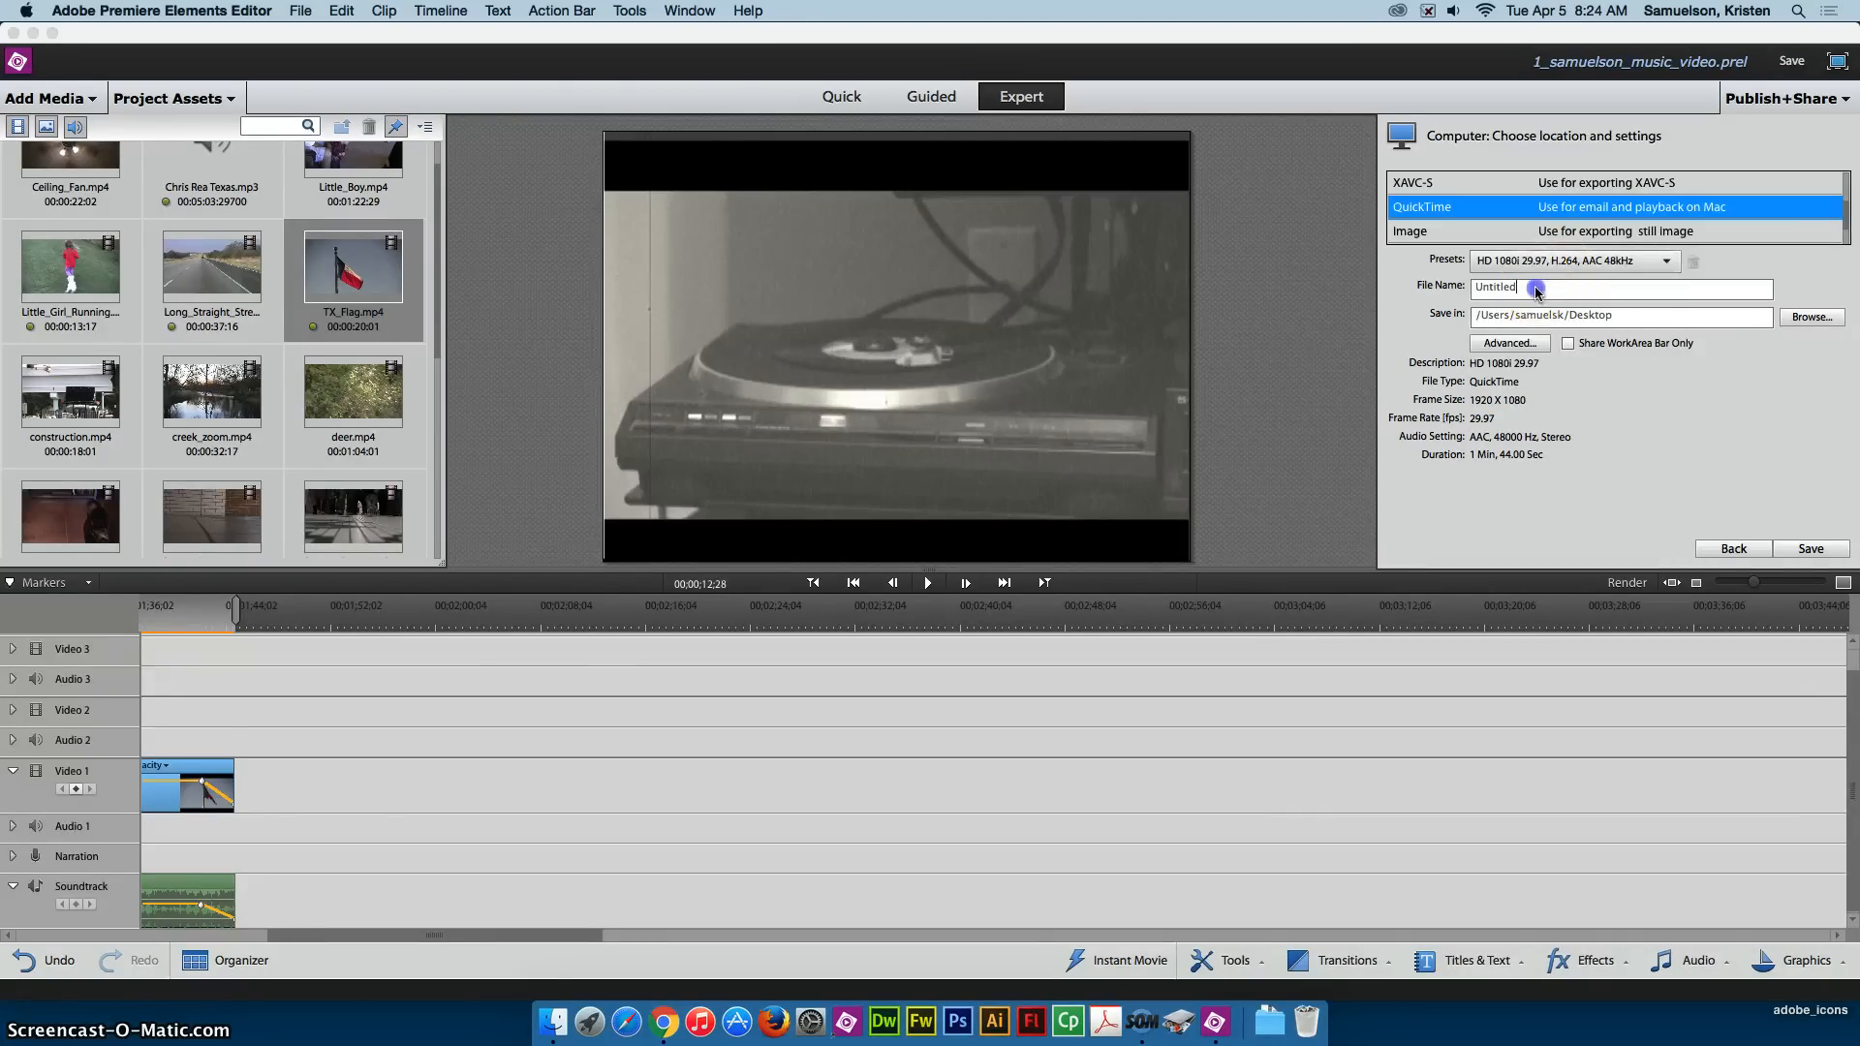
Name the export file with the number 1, the creator's surname and music_video, joined by underscores
type("#")
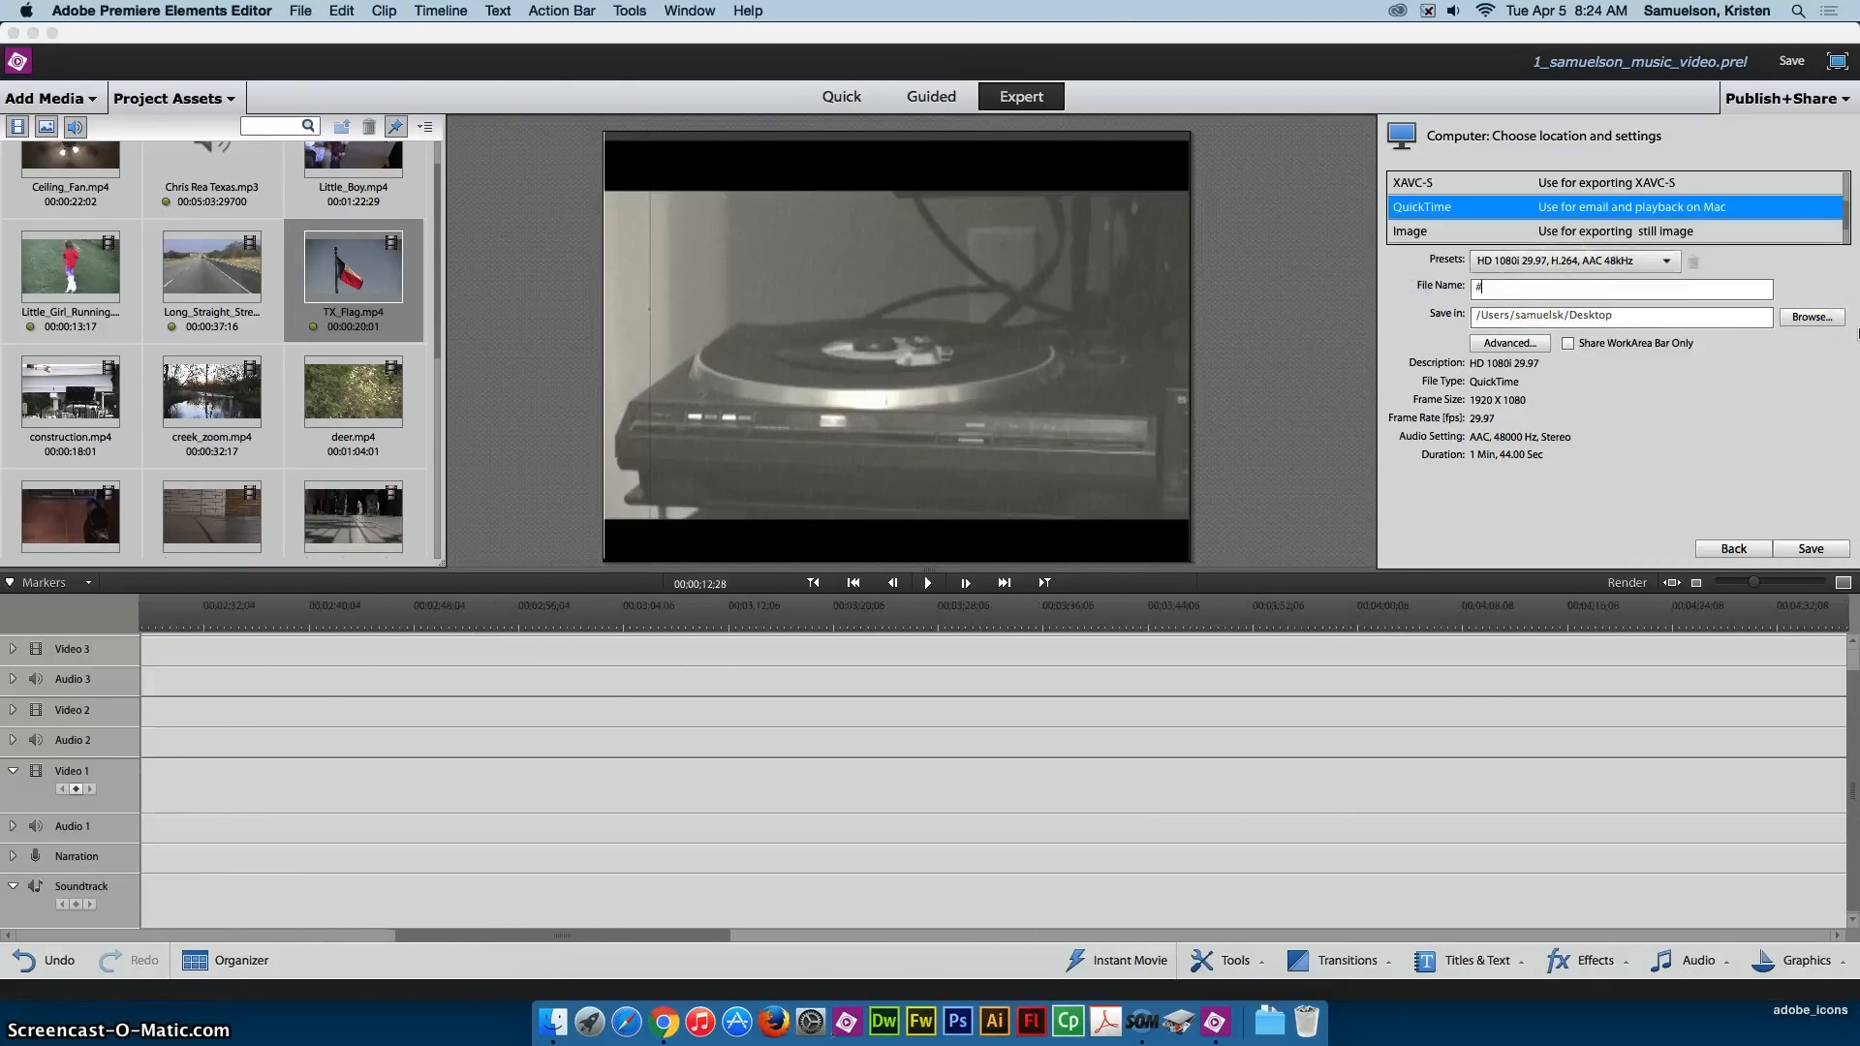
key("BackSpace")
type("1_")
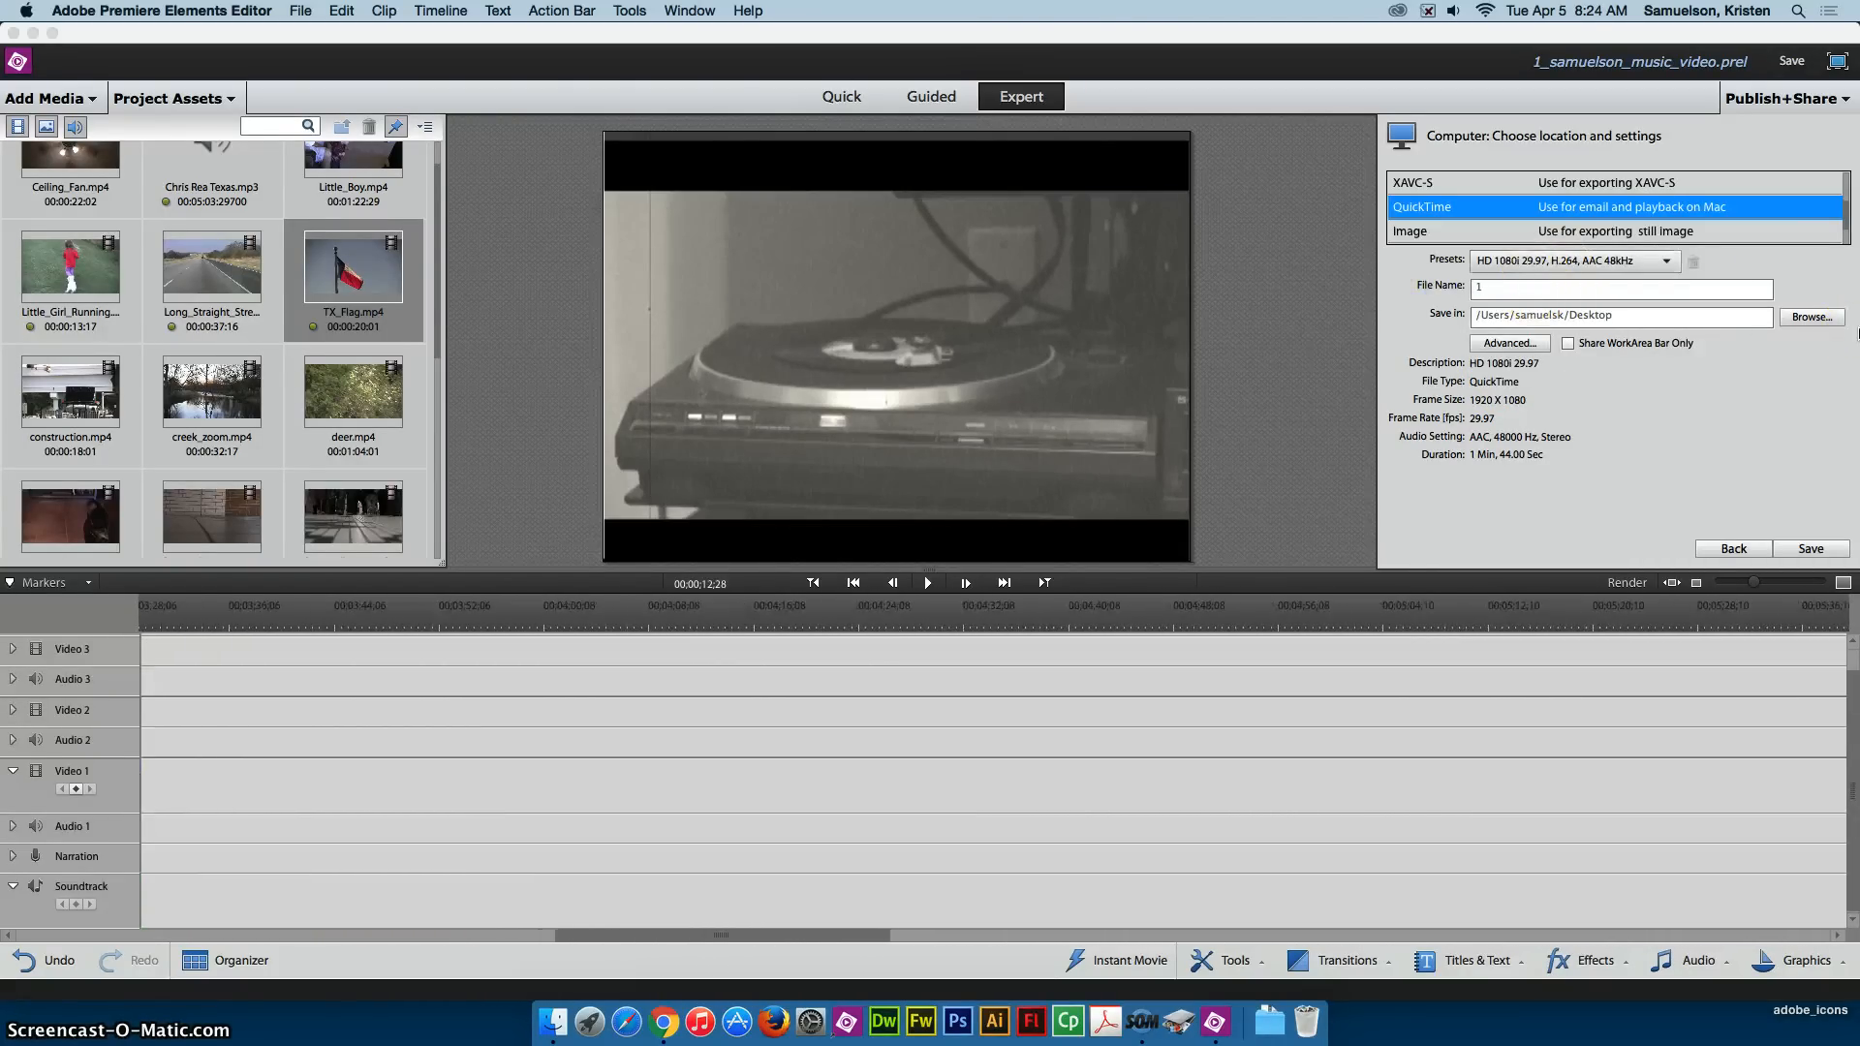
type("samuelson")
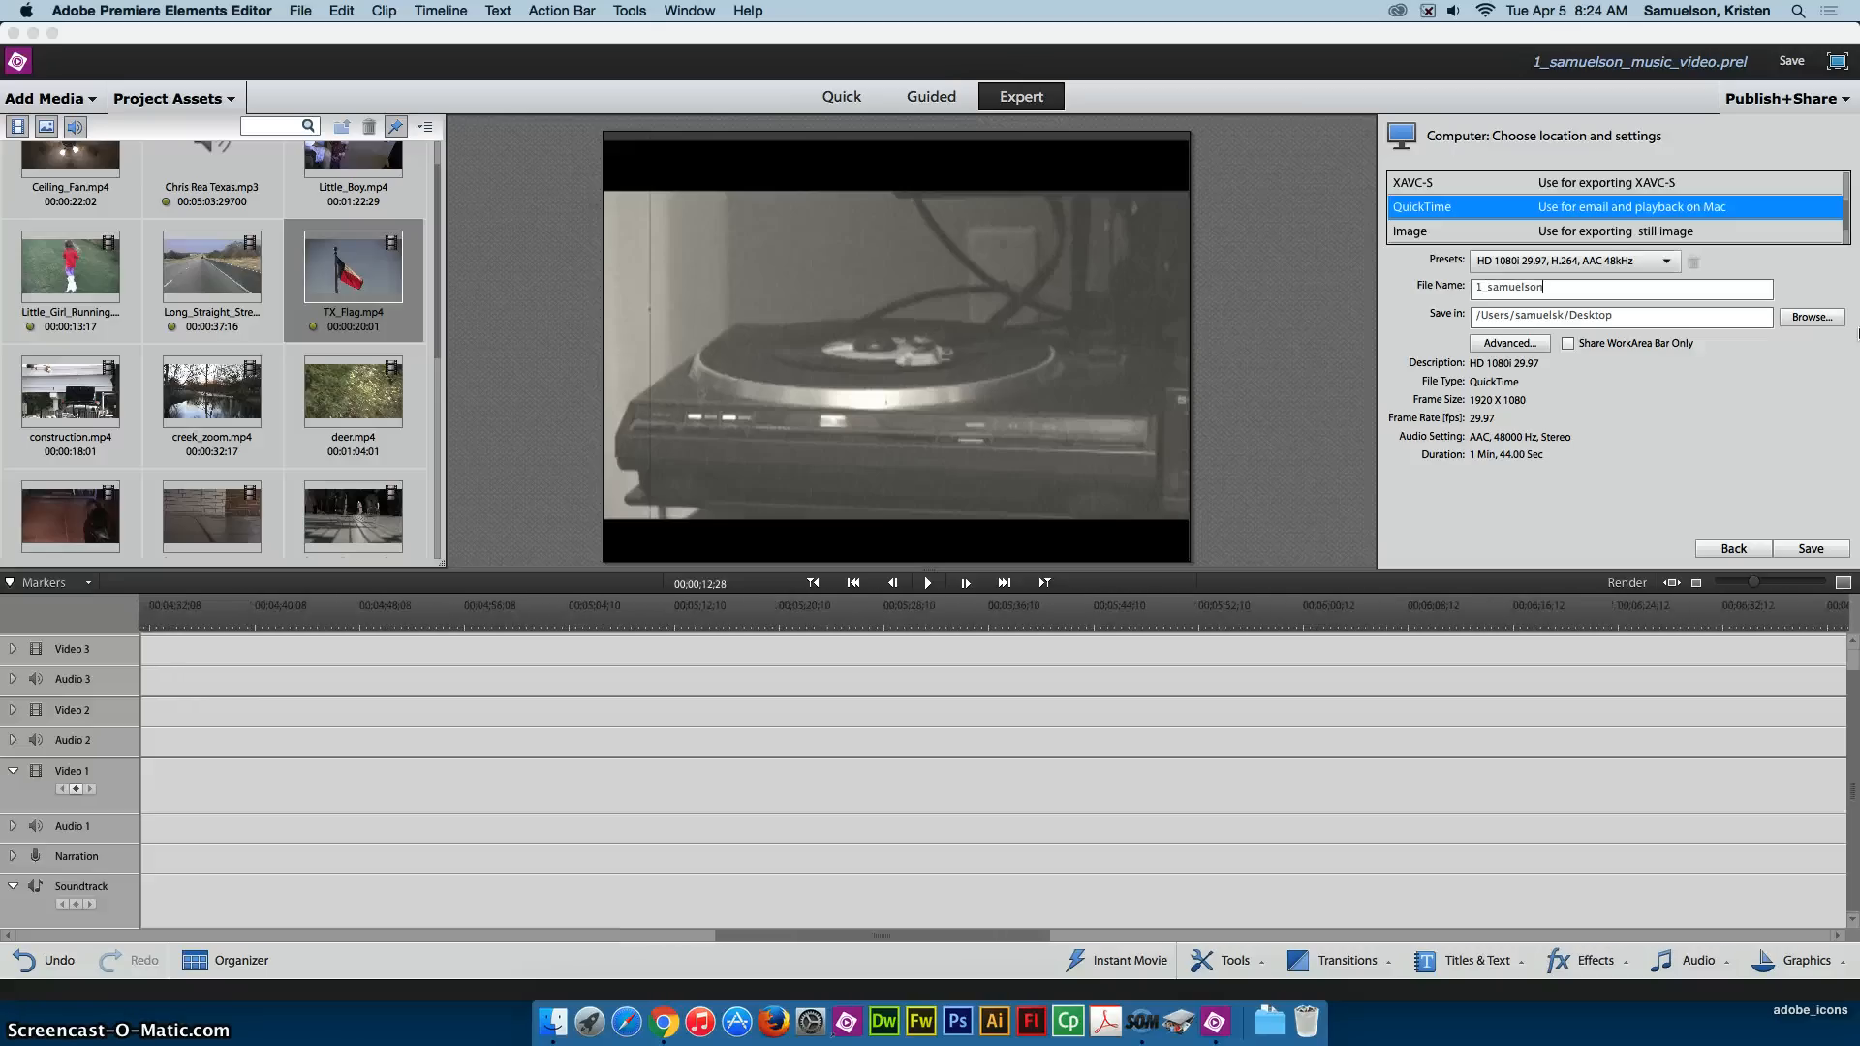
type("_")
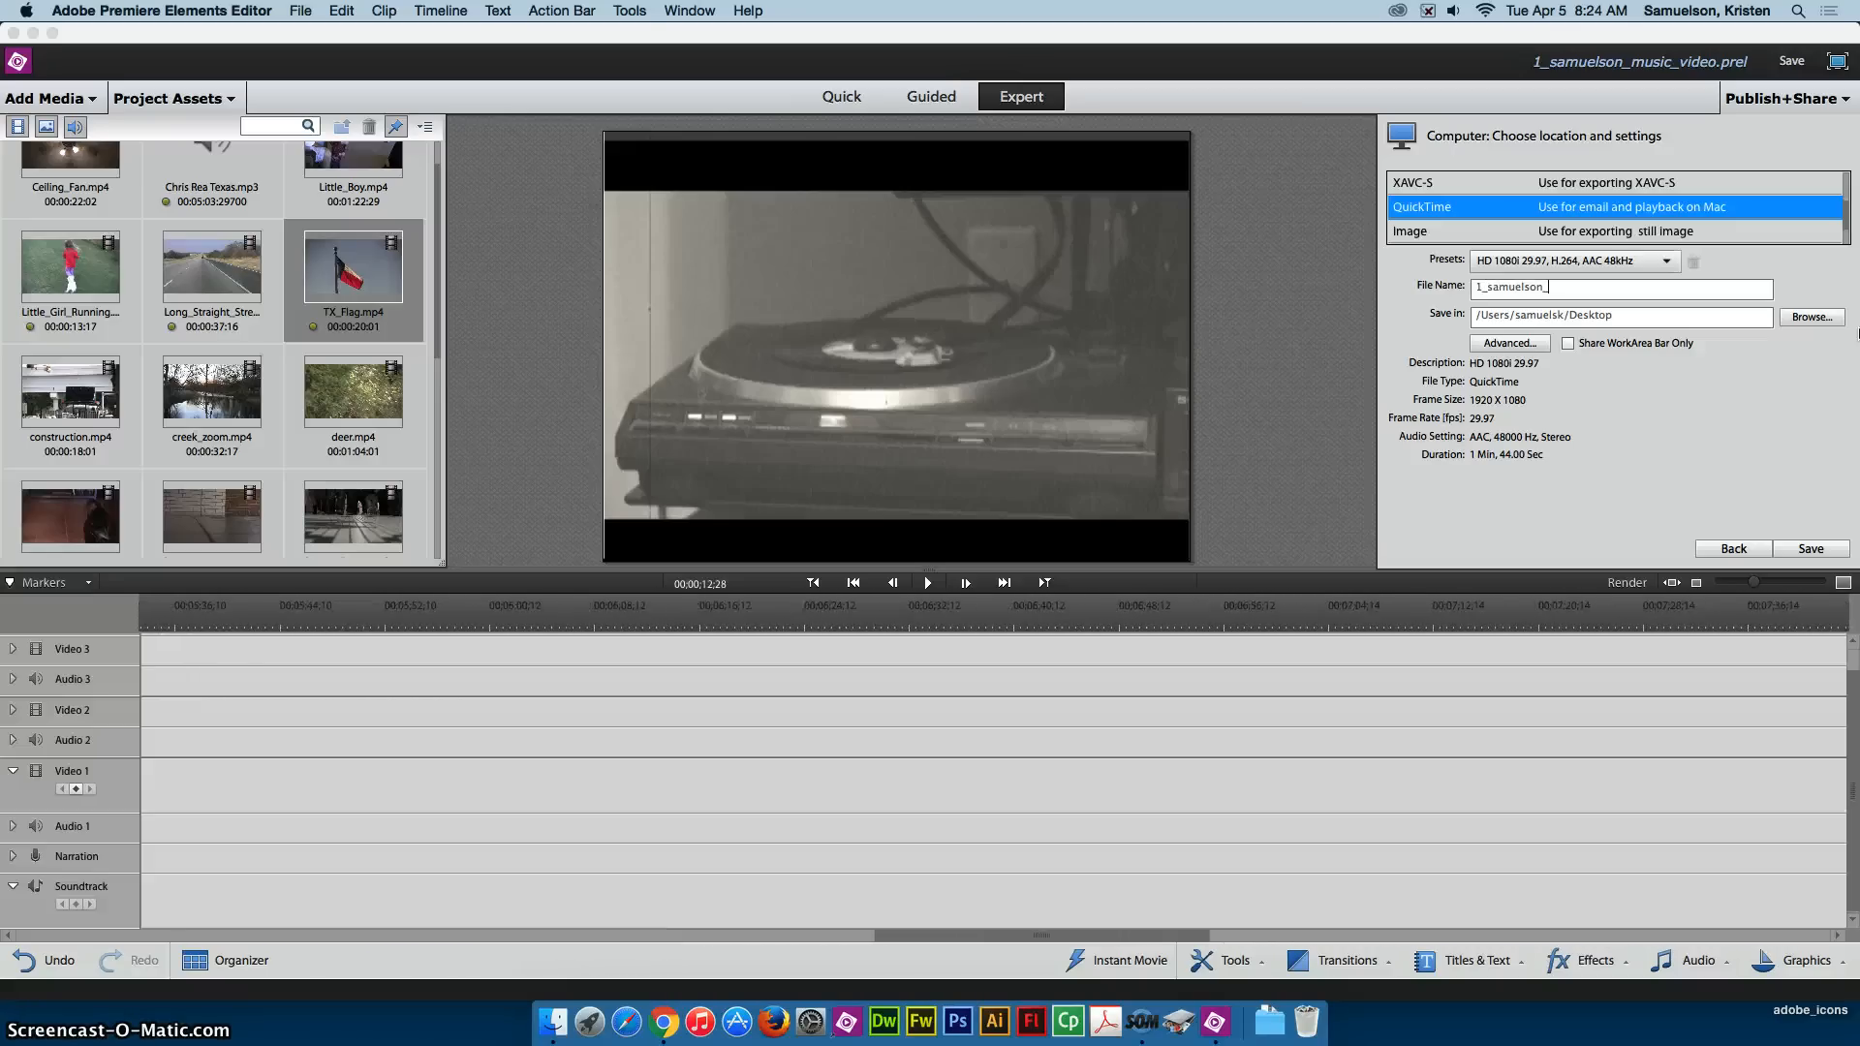
type("mus")
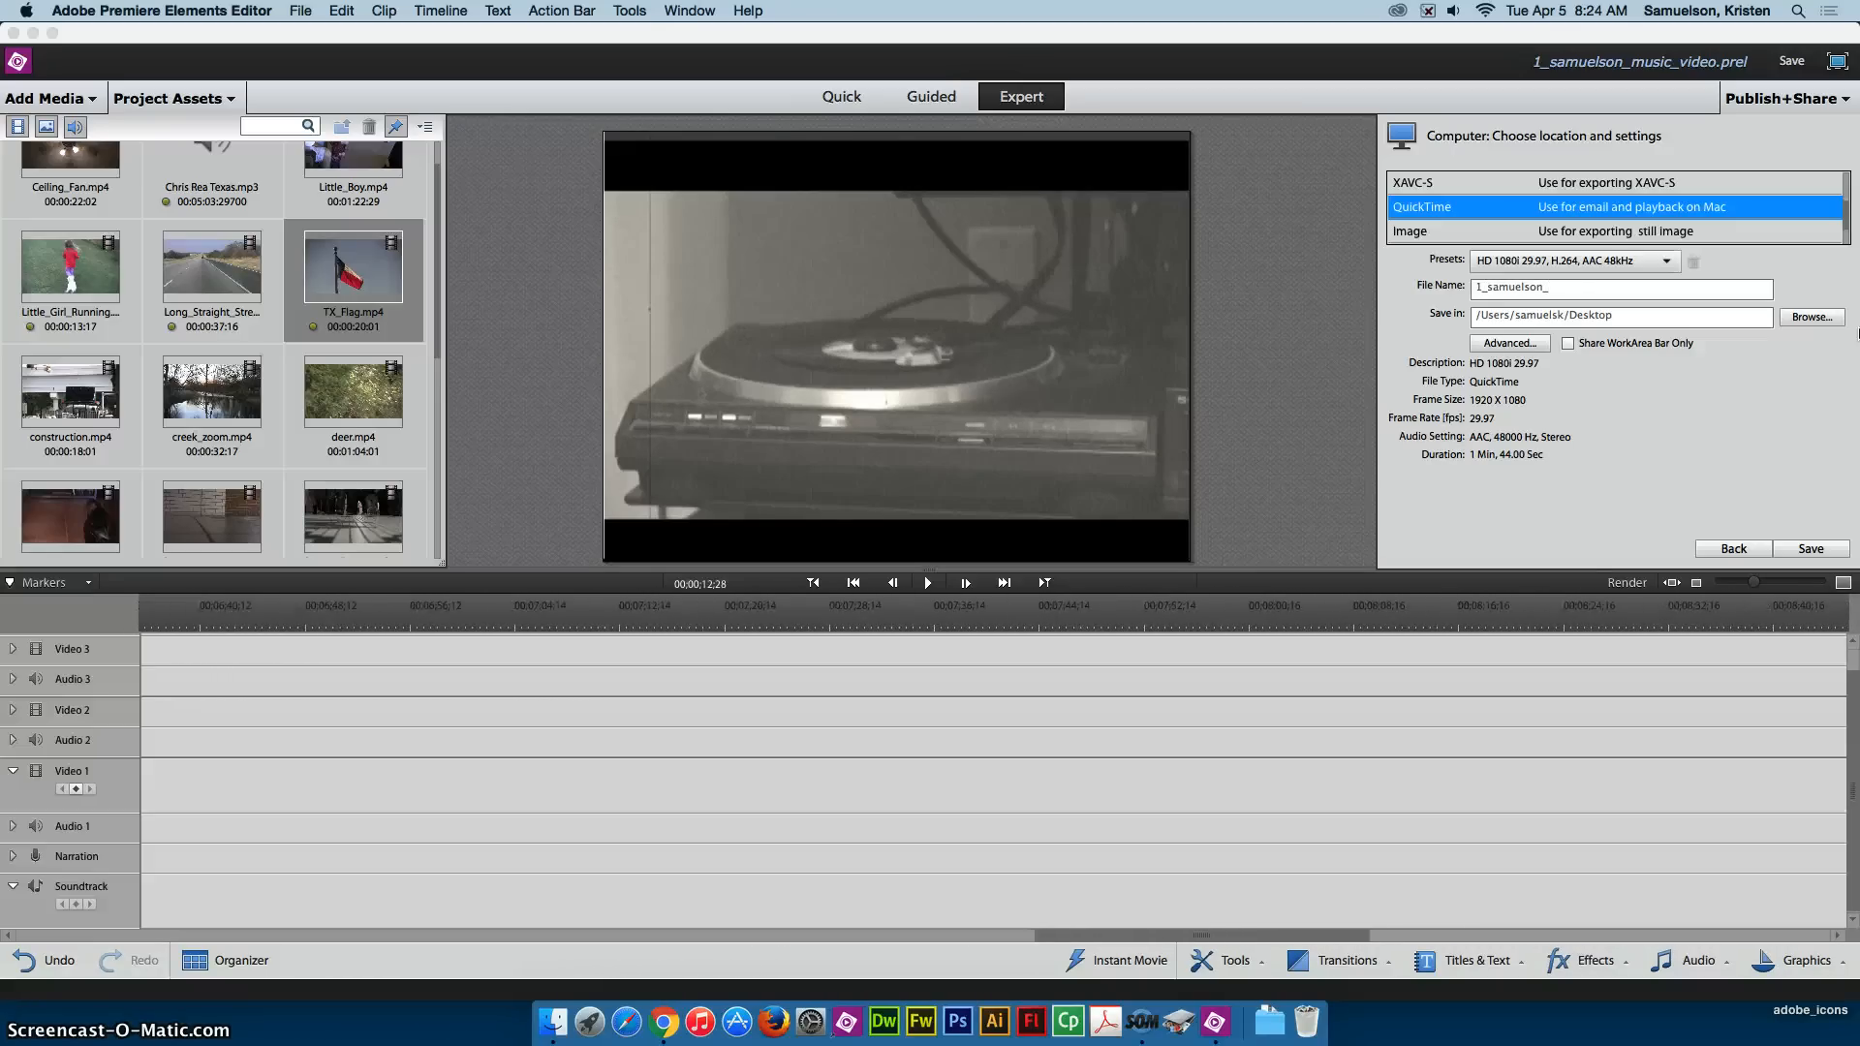
type("ic_video")
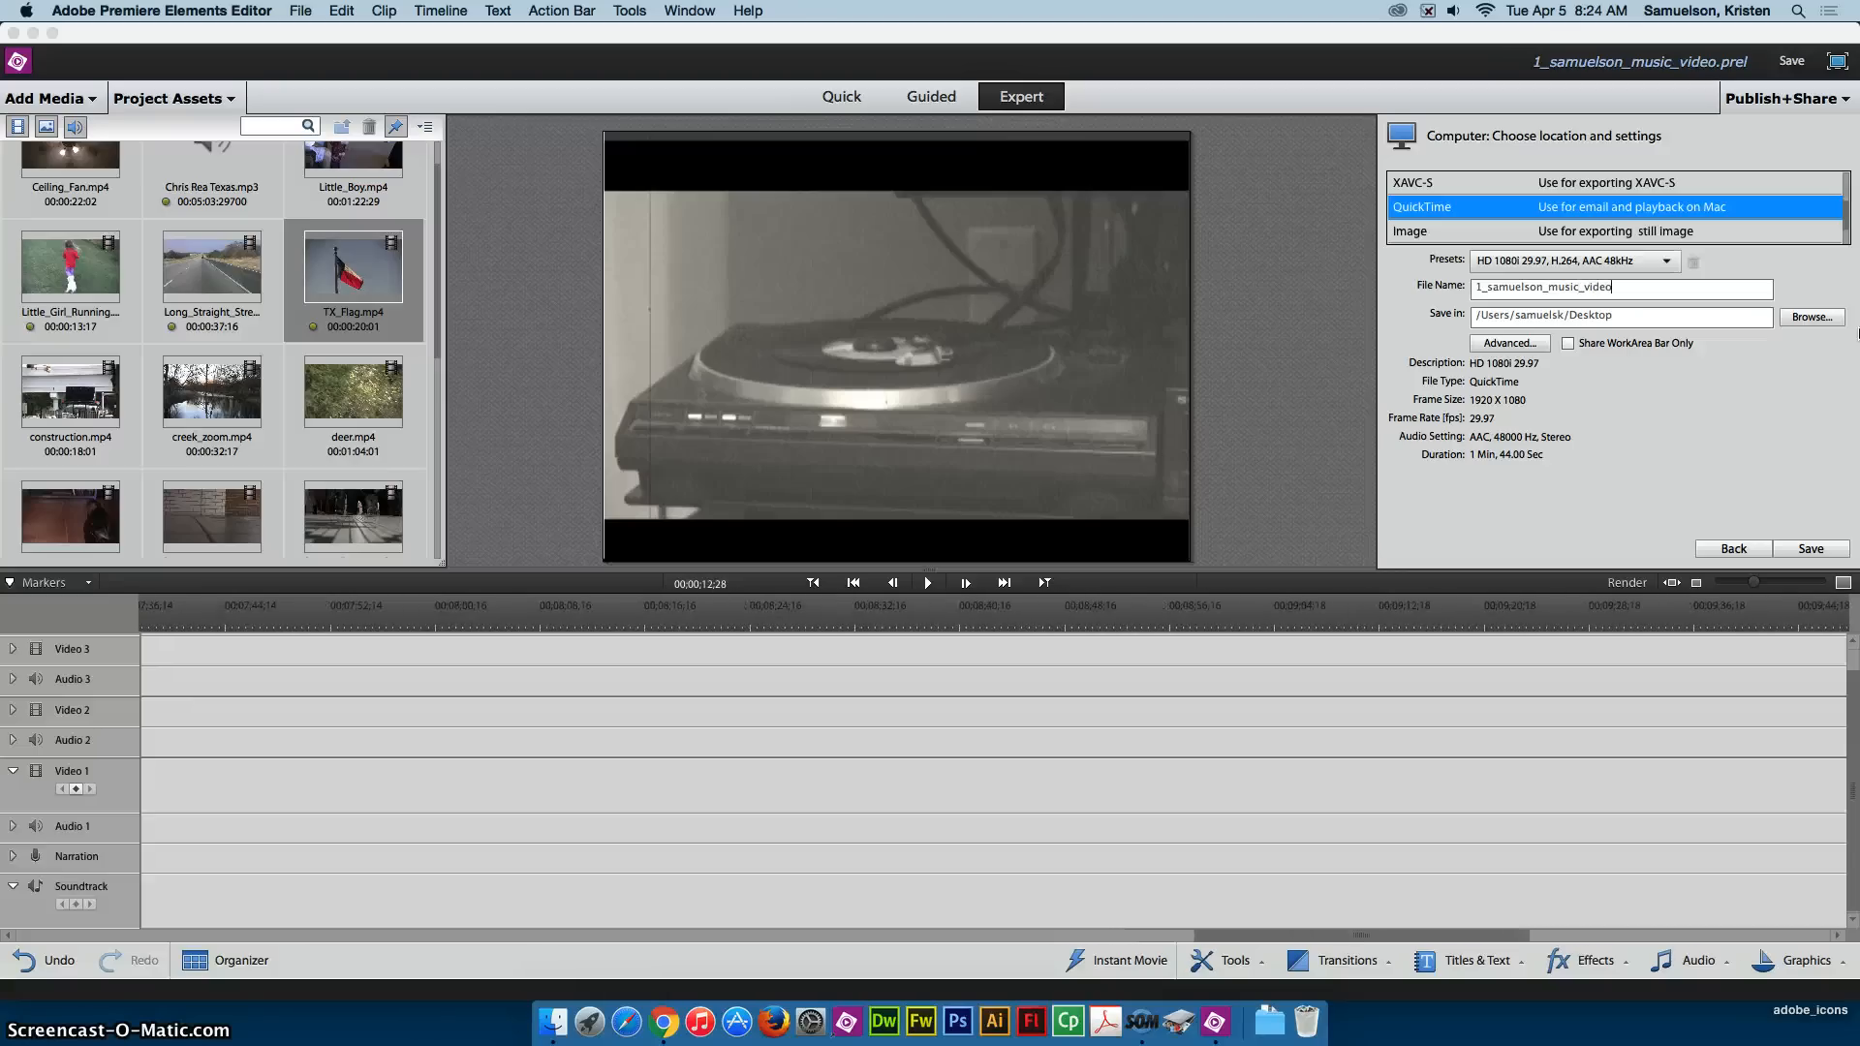
Choose the Desktop as the save location and start exporting the QuickTime video
left_click(1830, 324)
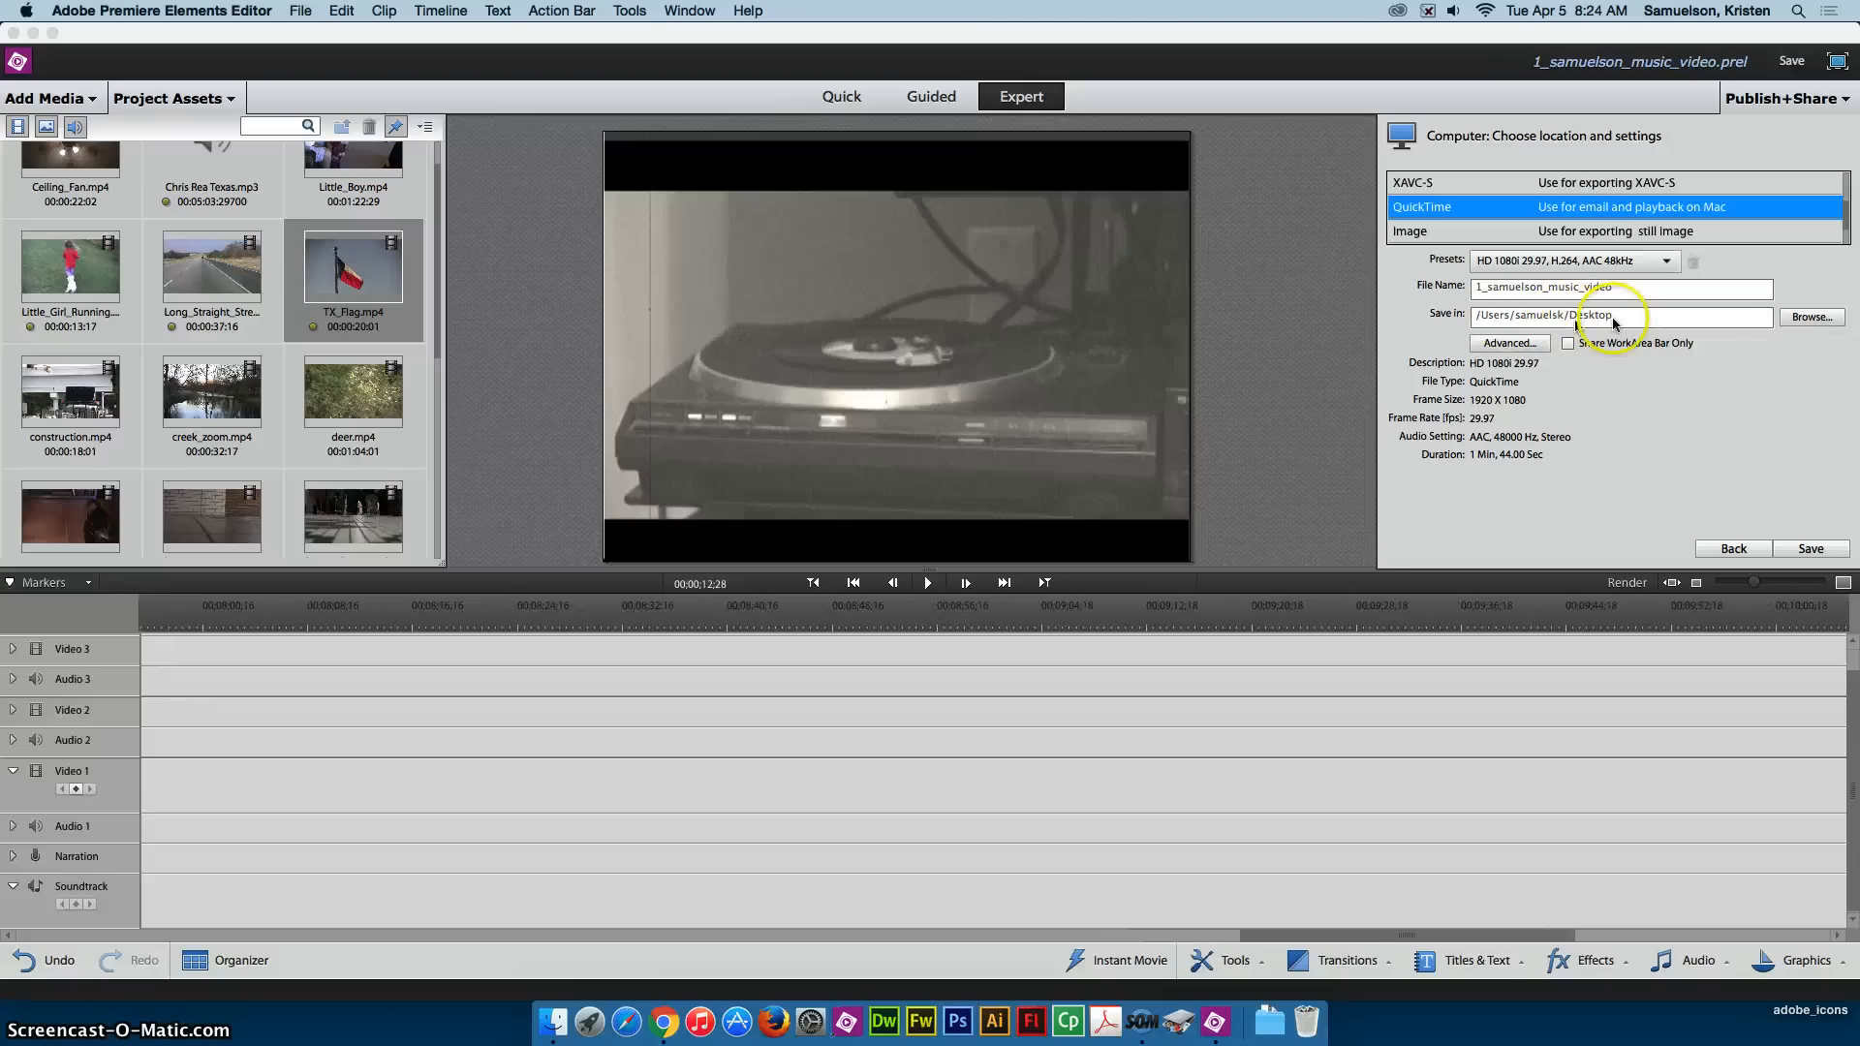
left_click(1802, 320)
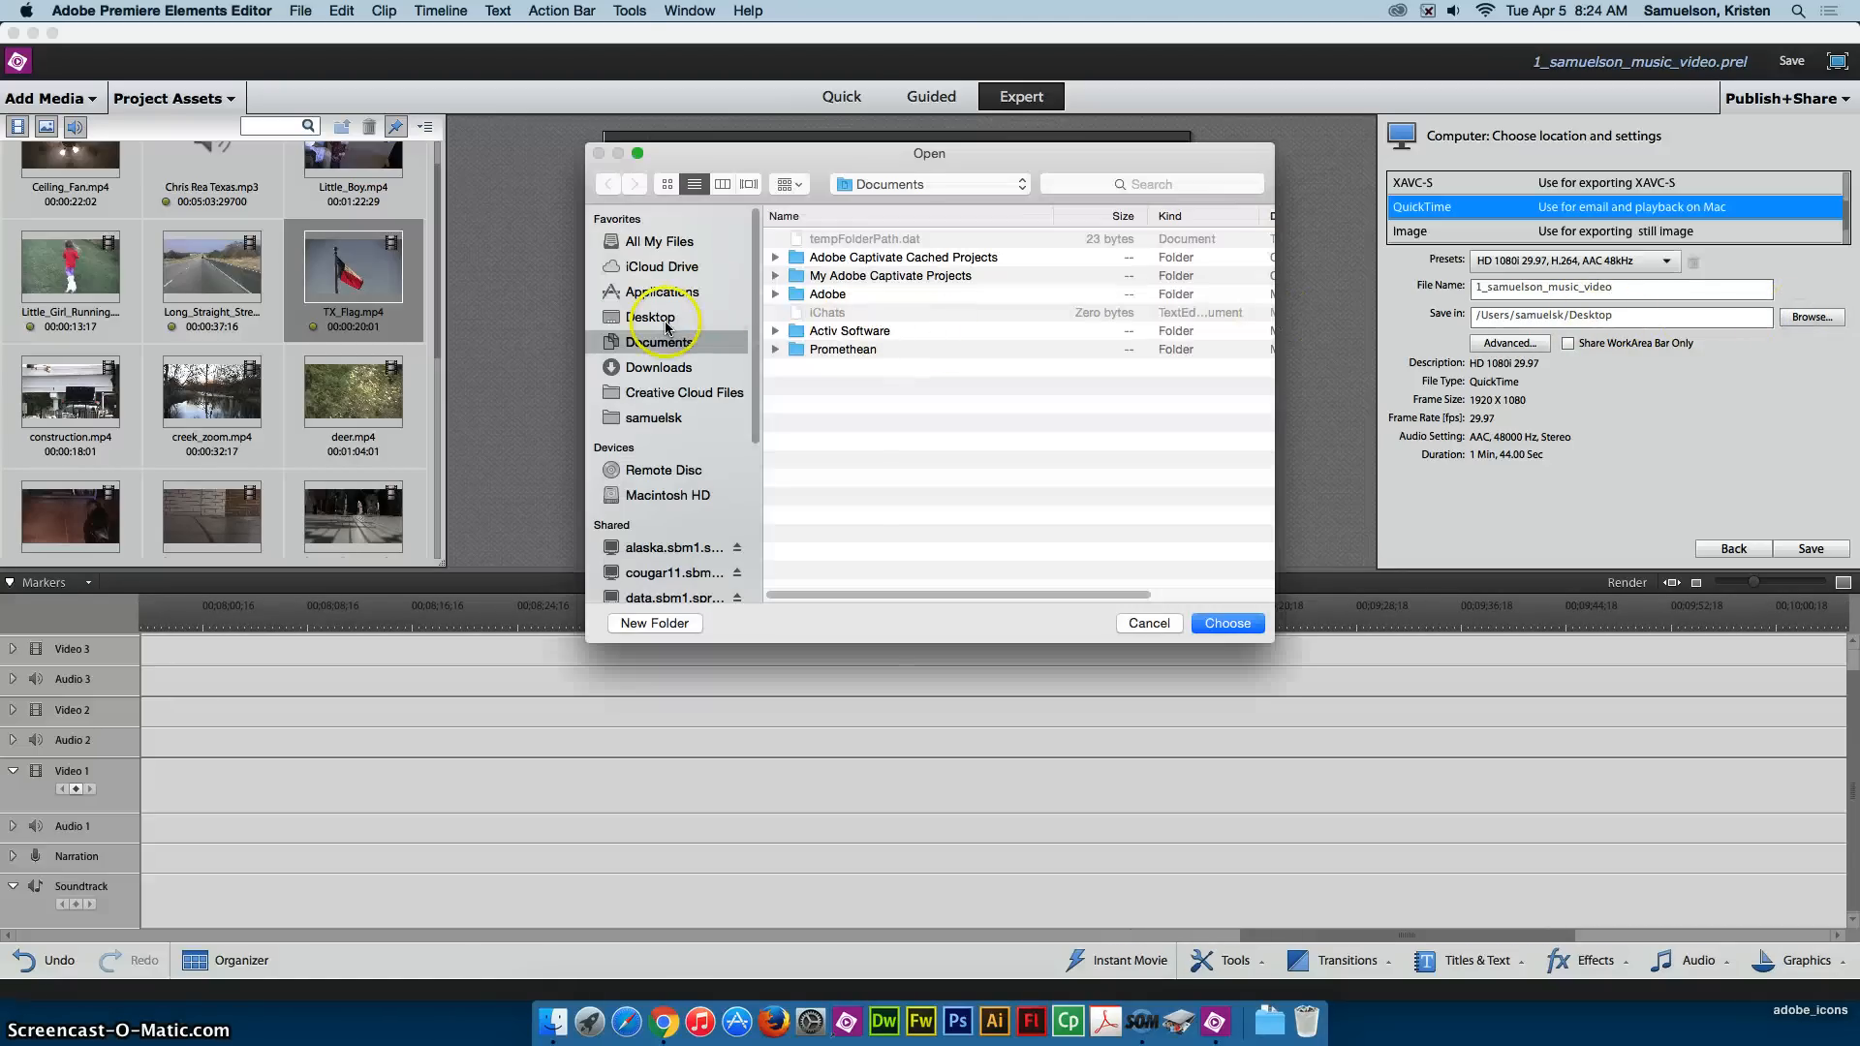
left_click(649, 317)
left_click(1180, 565)
left_click(1217, 623)
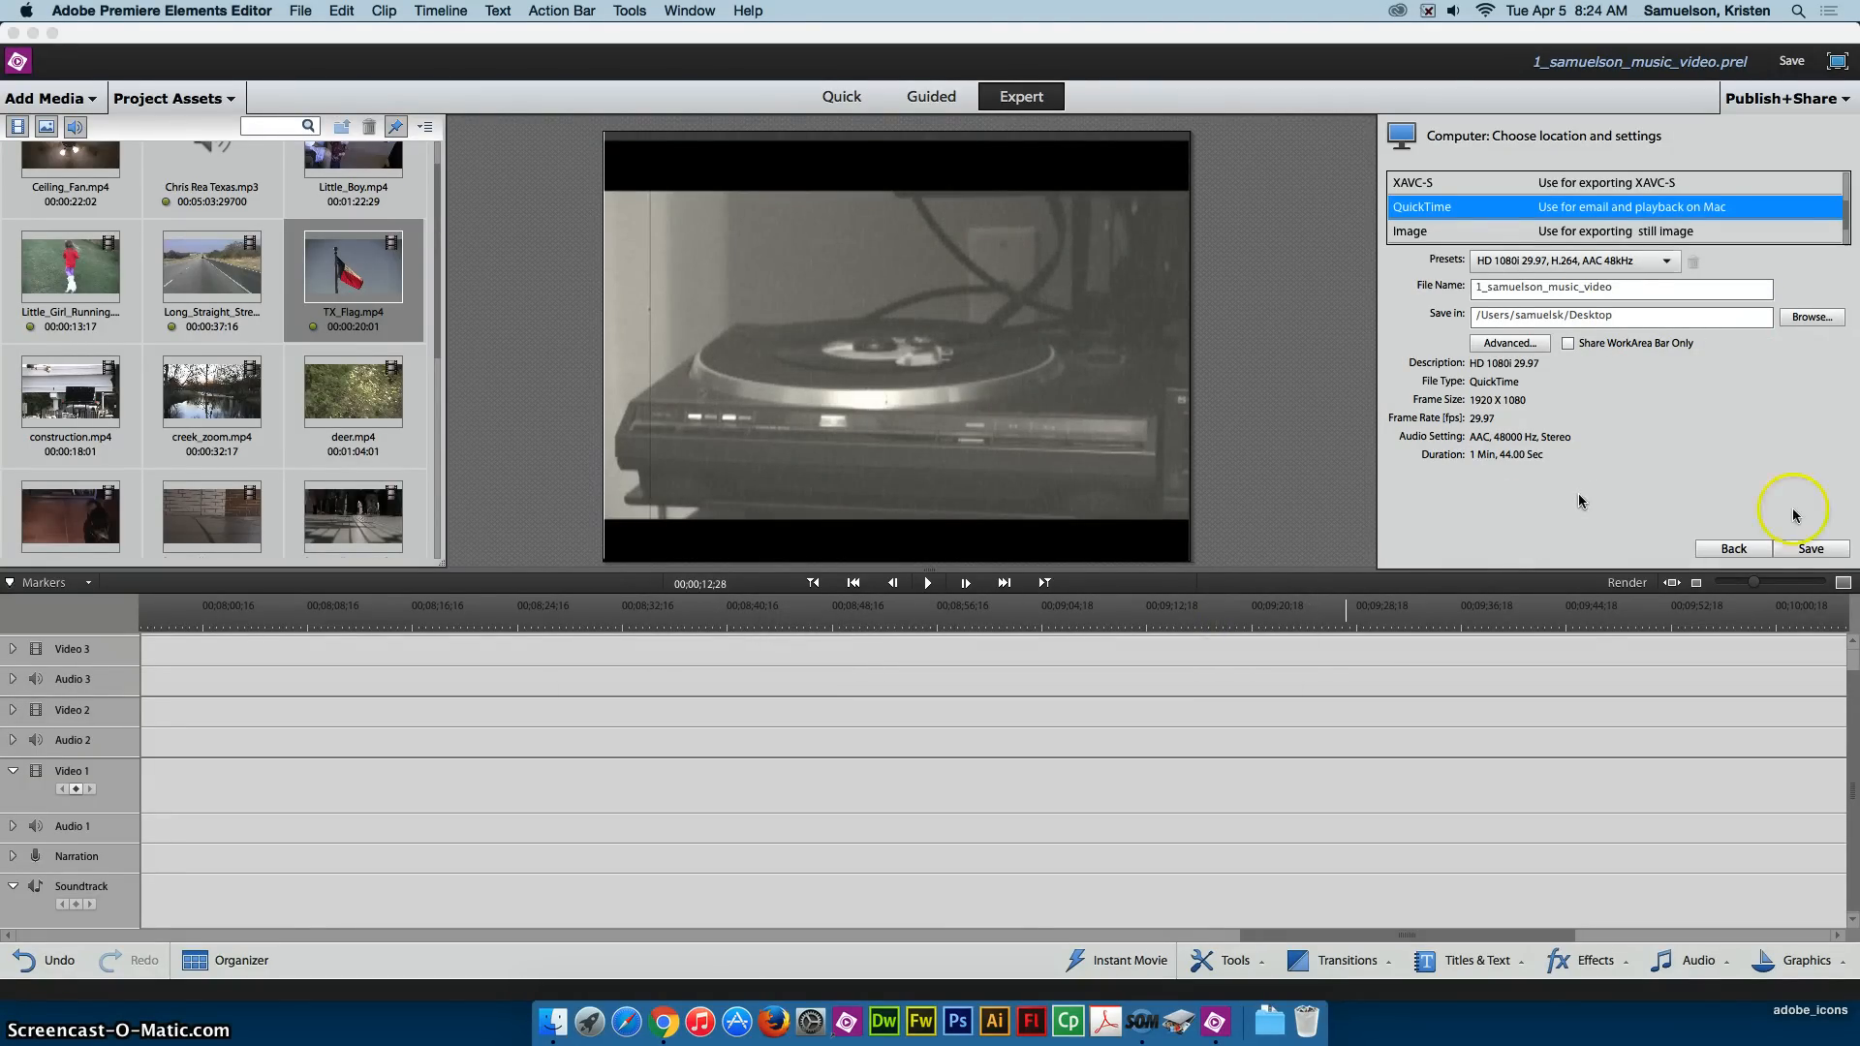
left_click(1809, 548)
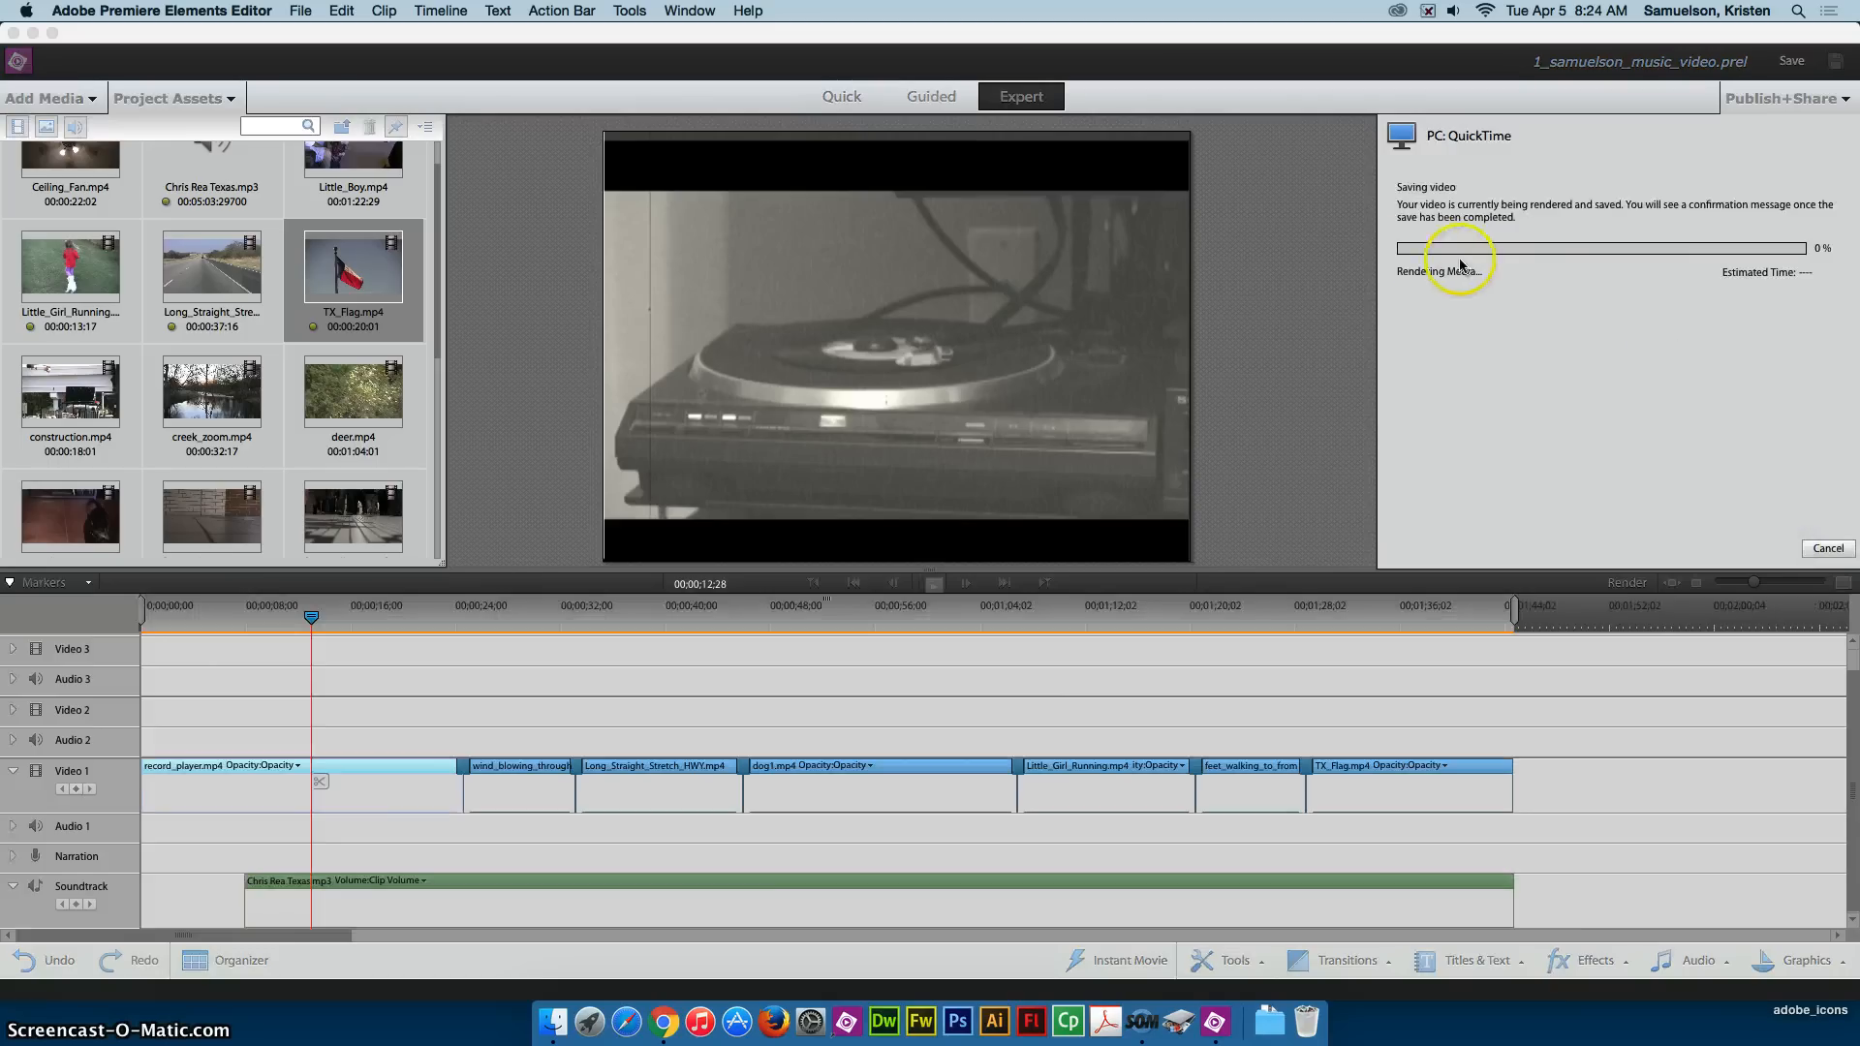